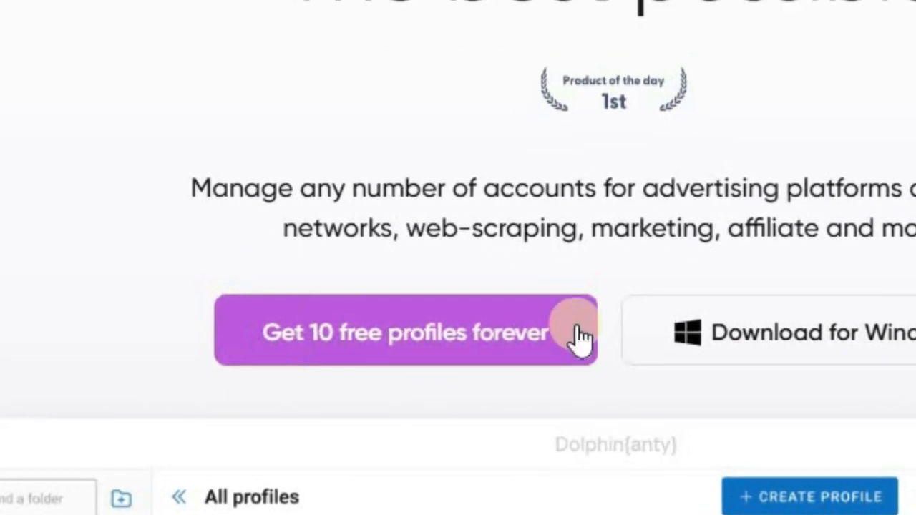
- Open the Dolphin{anty} account registration form by way of the site's login page
scroll(654, 339, "down", 1)
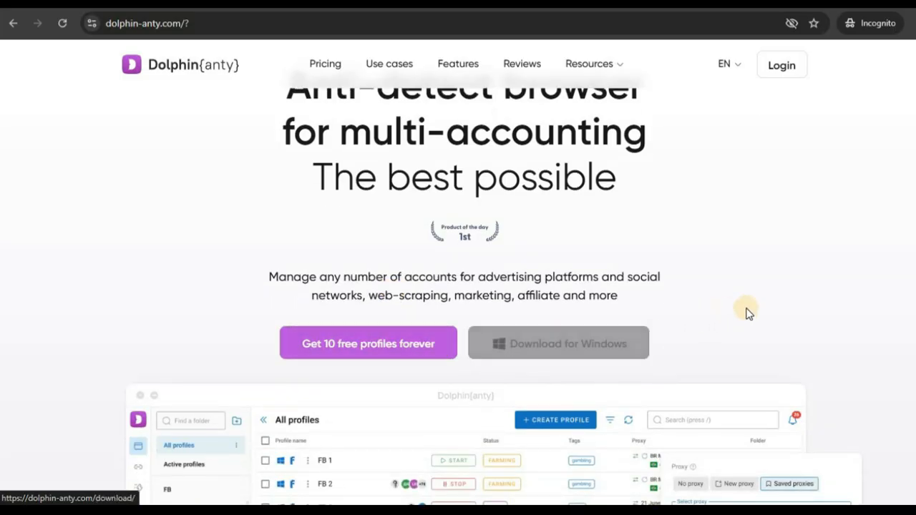
scroll(716, 212, "up", 1)
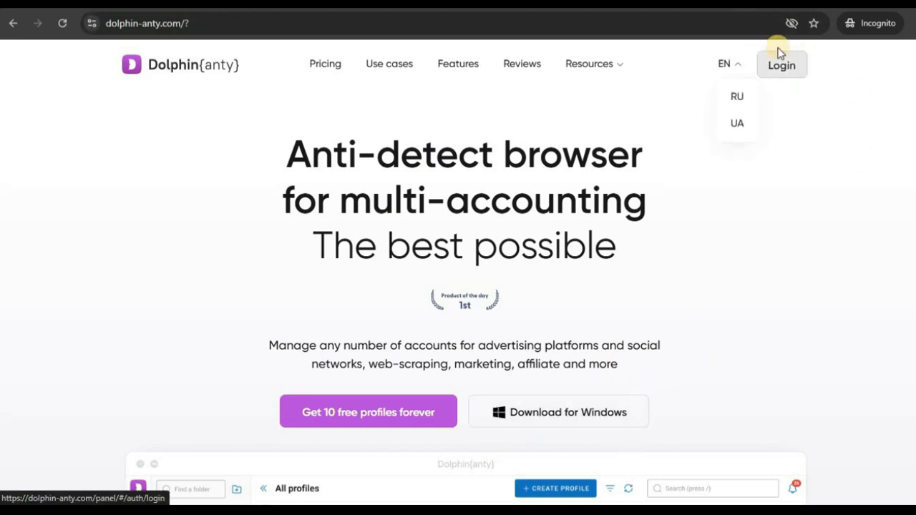
left_click(784, 75)
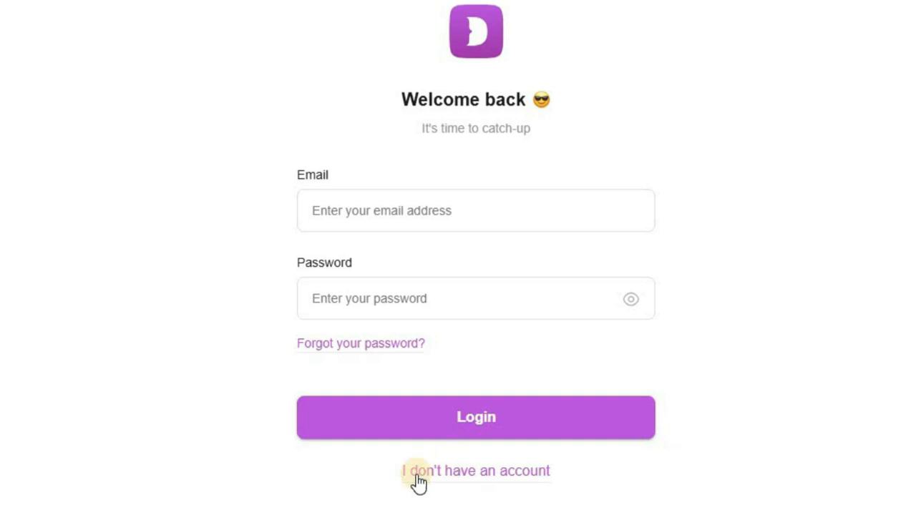
left_click(506, 465)
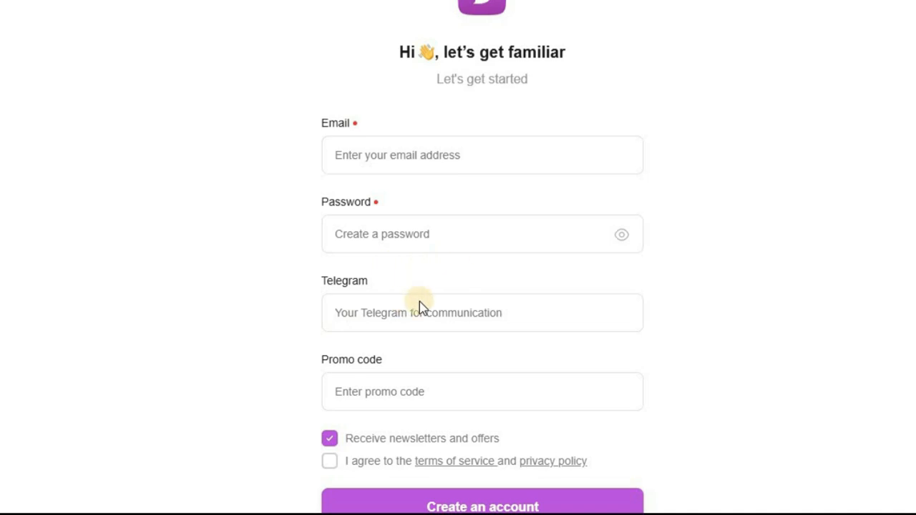
scroll(556, 302, "down", 1)
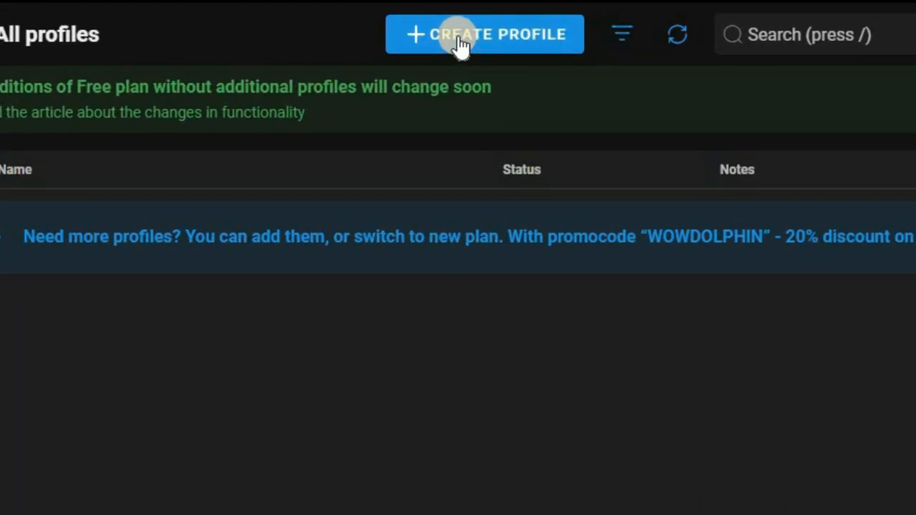
- Start a new browser profile named "Google ads" with the tag "Google ads tag" and the status NEW
left_click(521, 34)
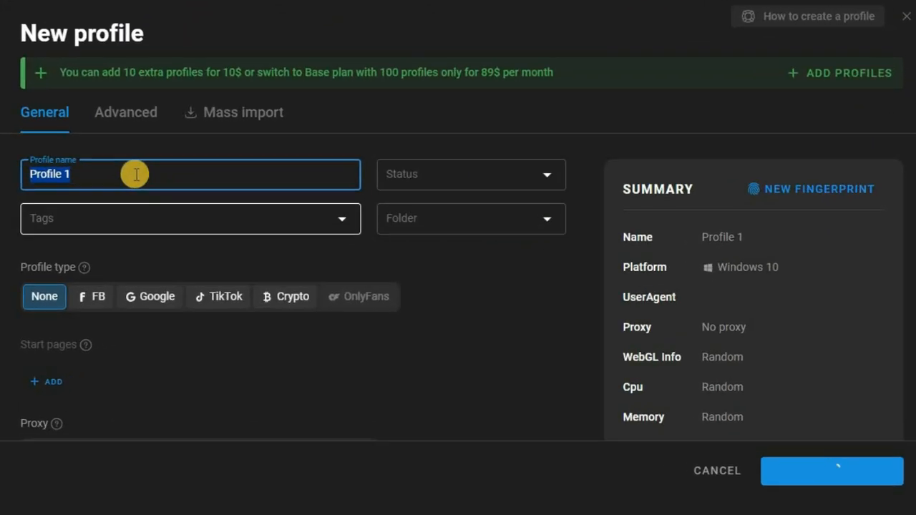
type("g")
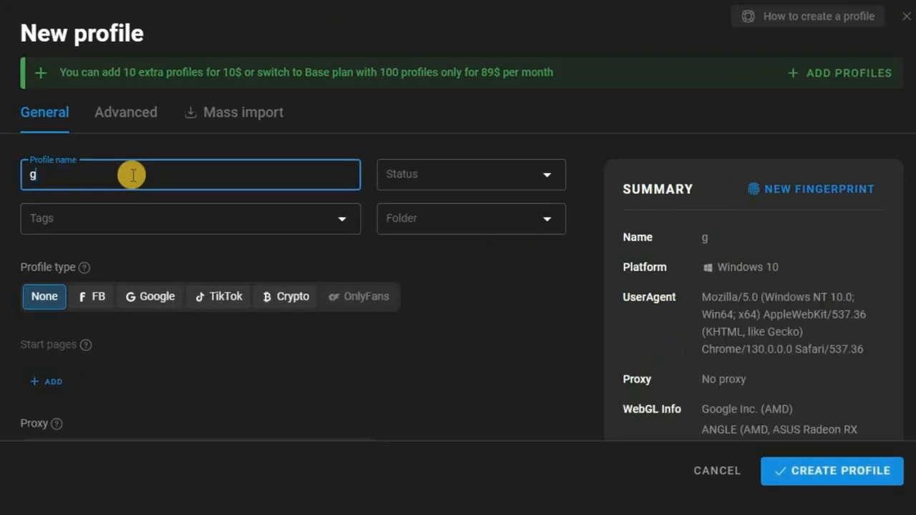
type("Google ads")
left_click(231, 208)
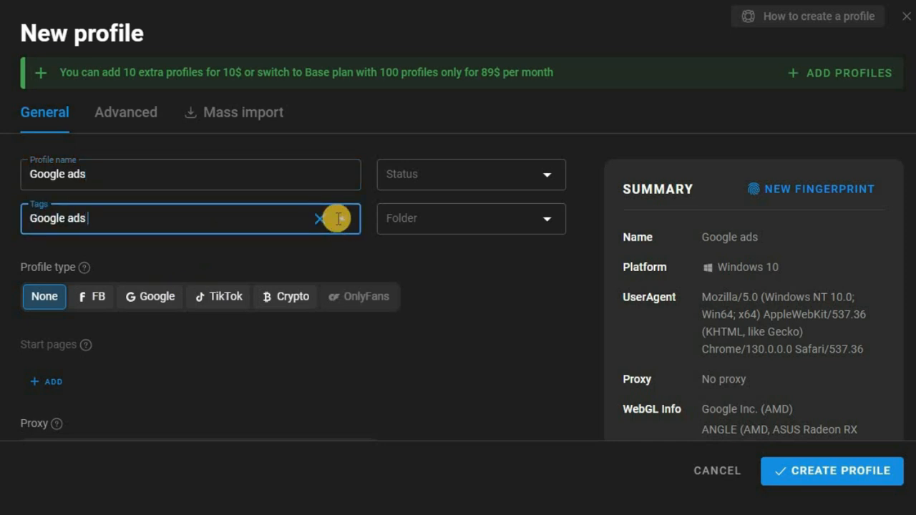
left_click(430, 182)
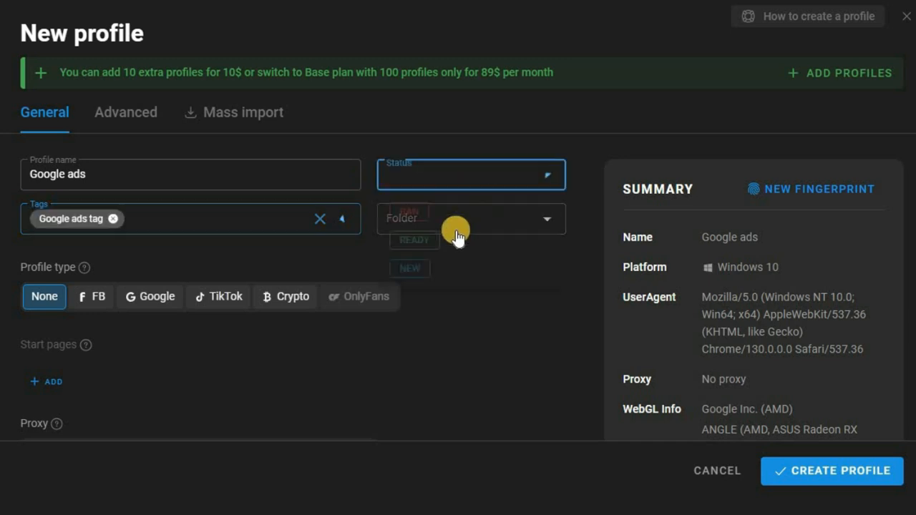
left_click(425, 267)
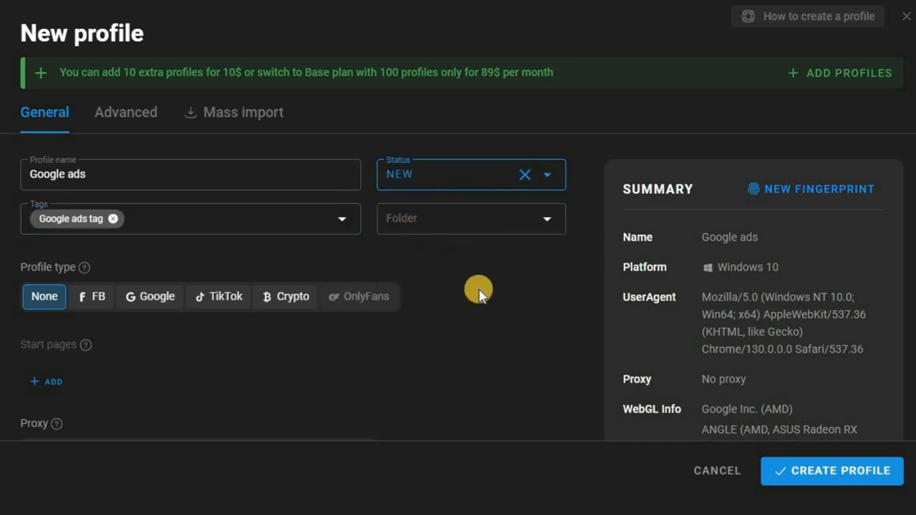
- Set the new profile's type to Google, leaving its login and password fields empty
scroll(427, 304, "down", 1)
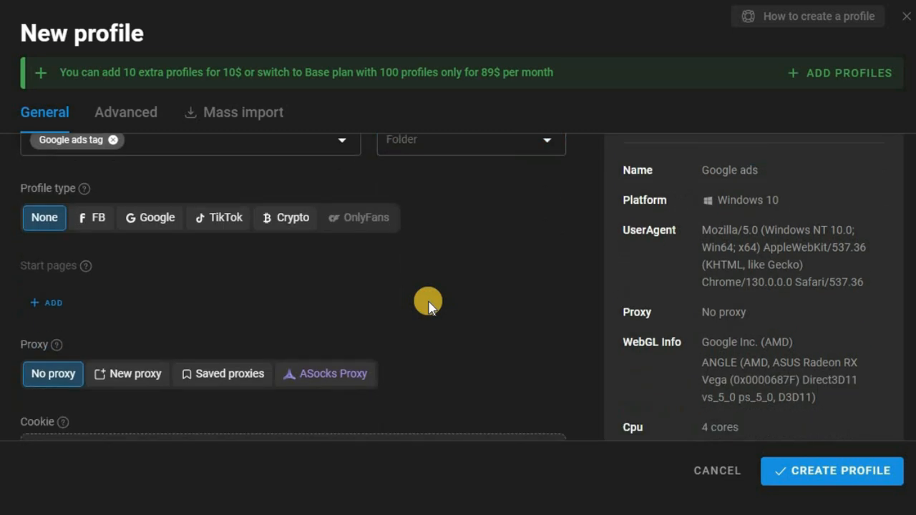
left_click(151, 228)
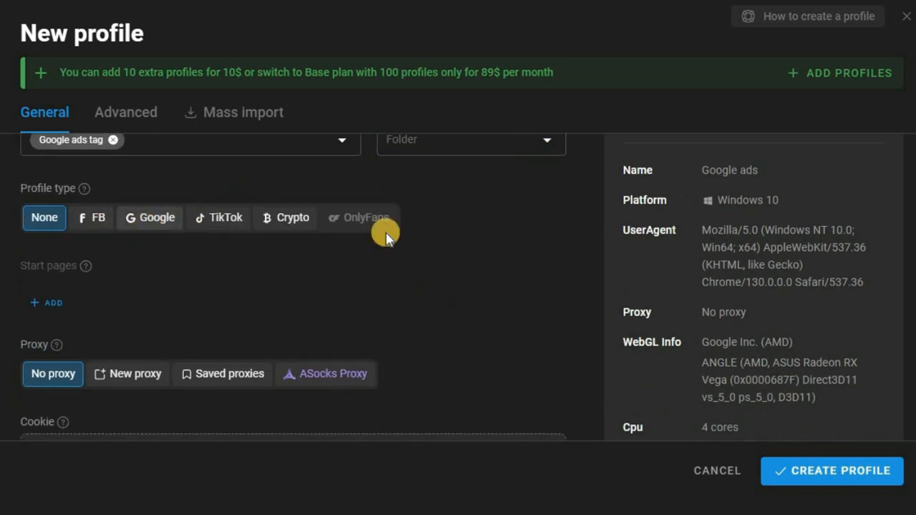
left_click(358, 250)
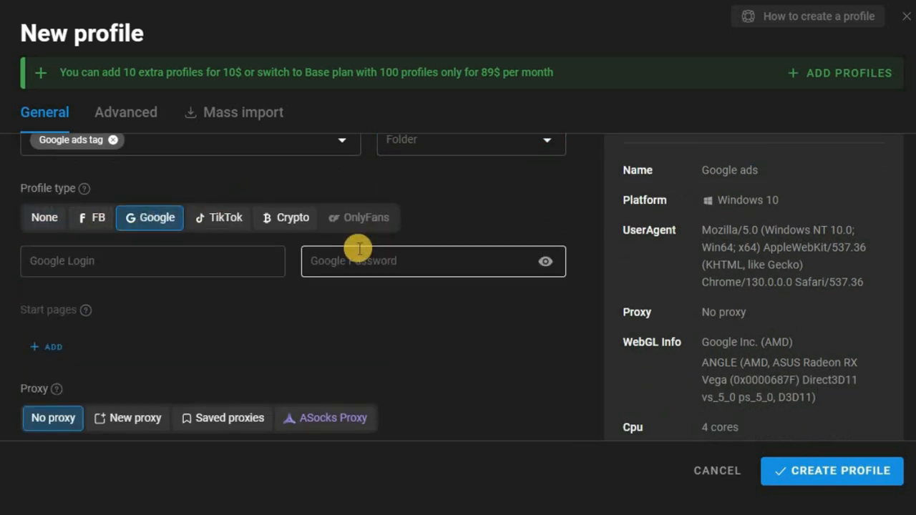
scroll(288, 208, "up", 1)
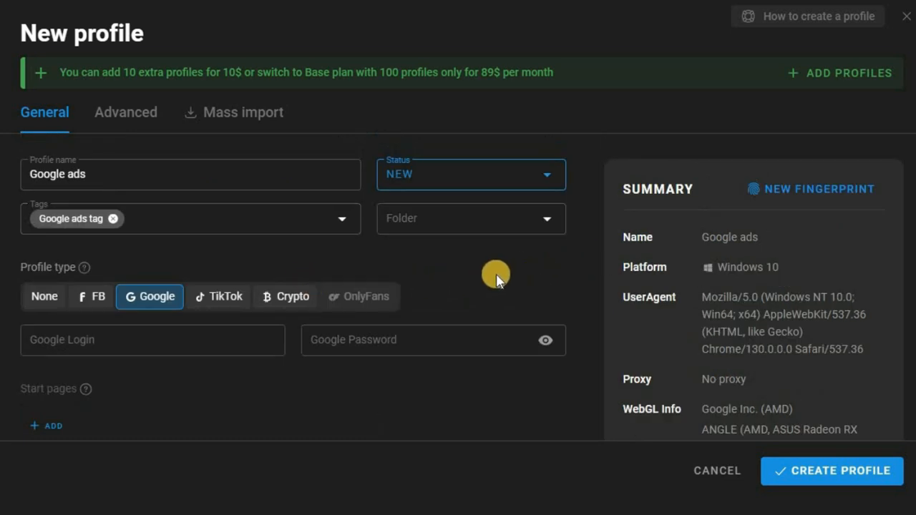
- Set the profile's proxy option to New proxy so that its connection details can be entered
scroll(367, 248, "down", 3)
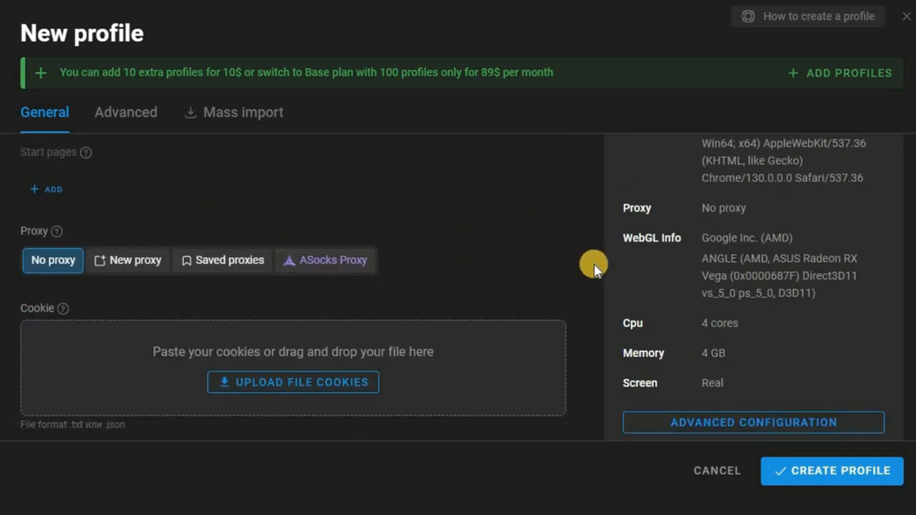
scroll(595, 269, "down", 1)
scroll(592, 268, "up", 4)
scroll(487, 247, "down", 1)
scroll(322, 261, "up", 1)
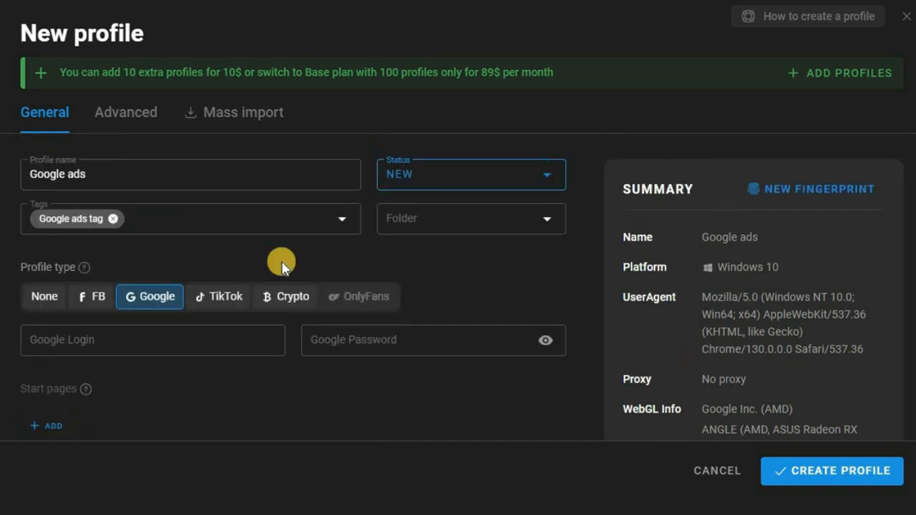
scroll(401, 257, "down", 3)
scroll(478, 245, "up", 1)
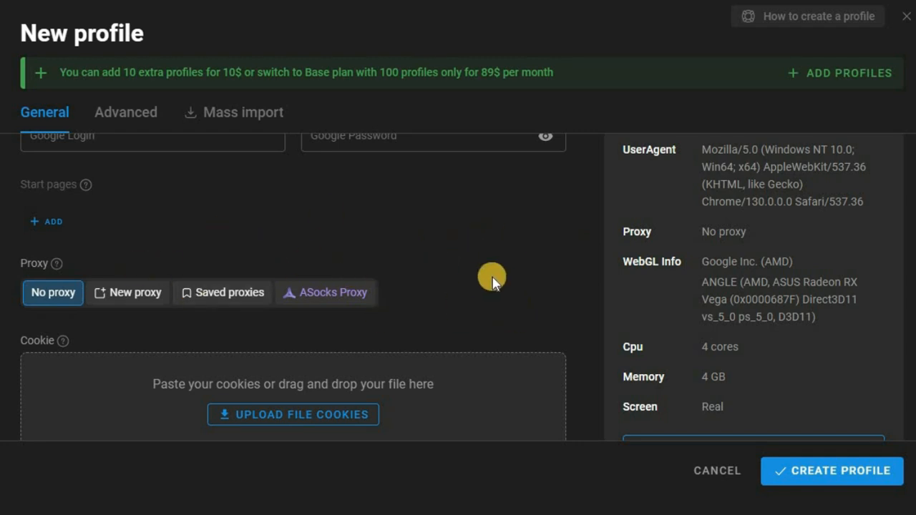
left_click(129, 295)
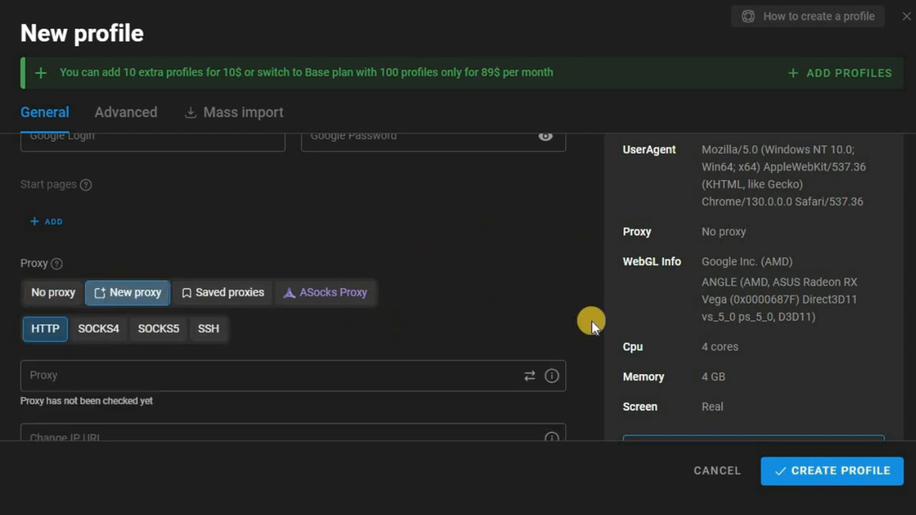
scroll(511, 339, "down", 1)
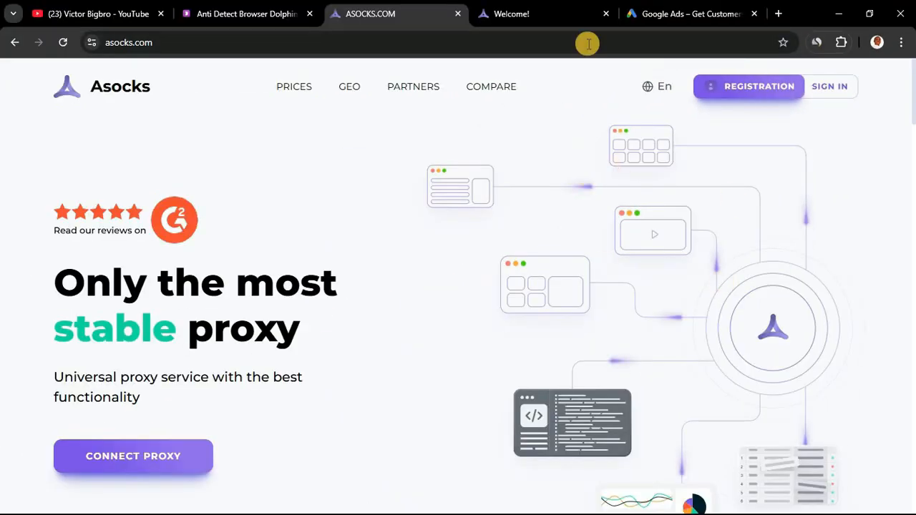
- Switch to Asocks in the web browser and look over its registration form and sign-in options
left_click(575, 18)
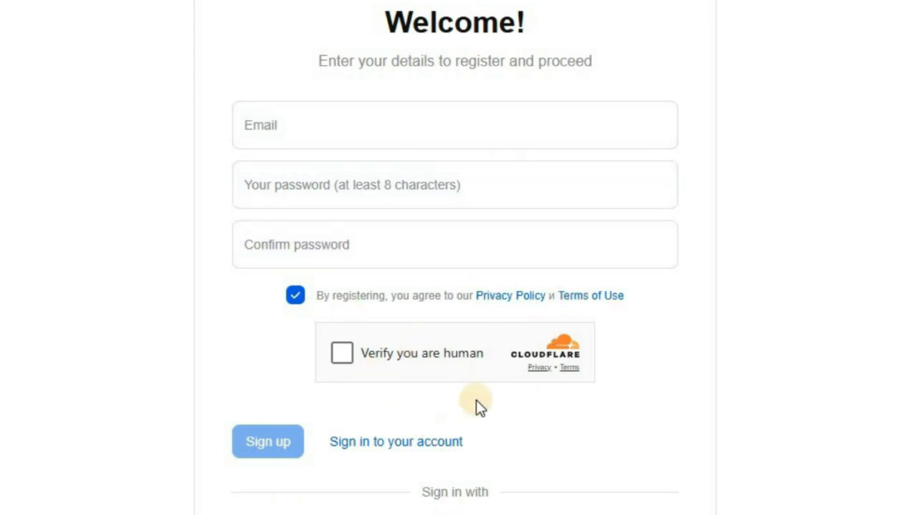
scroll(392, 466, "down", 1)
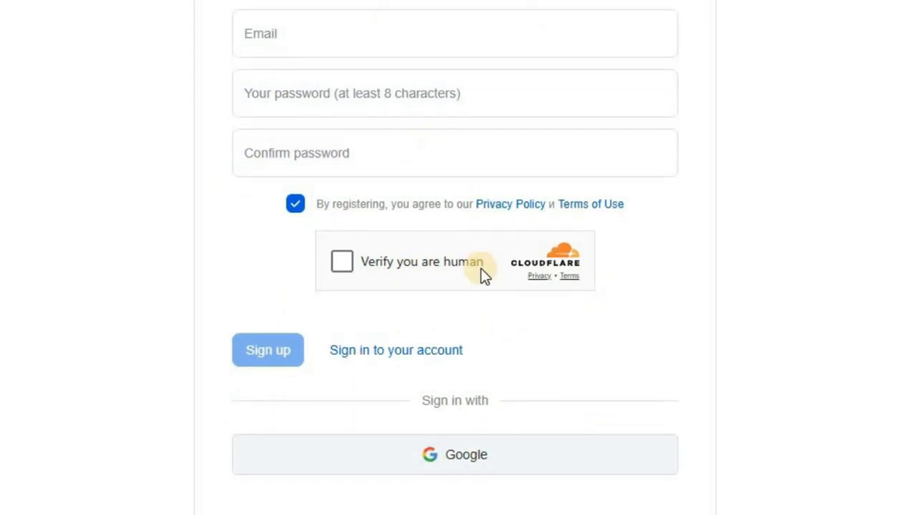
left_click(351, 10)
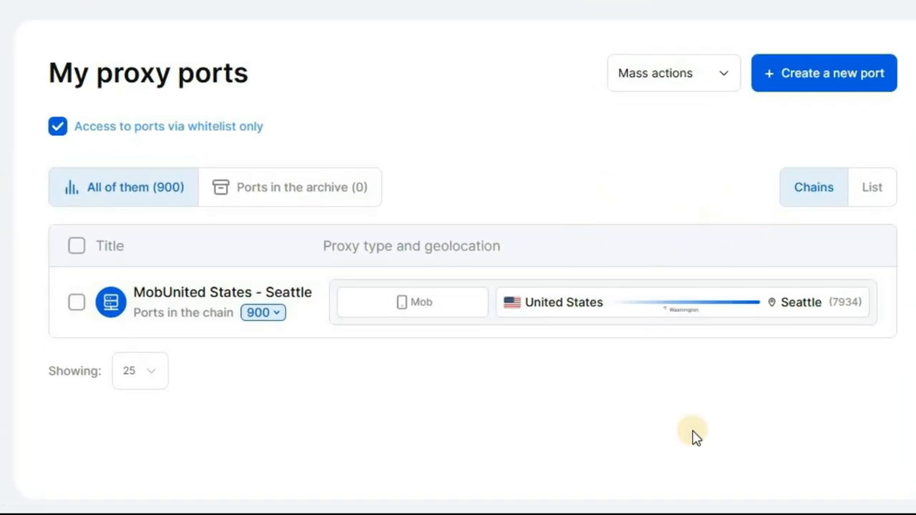
- Start a new proxy port in Asocks and leave residential as its only device type
left_click(820, 80)
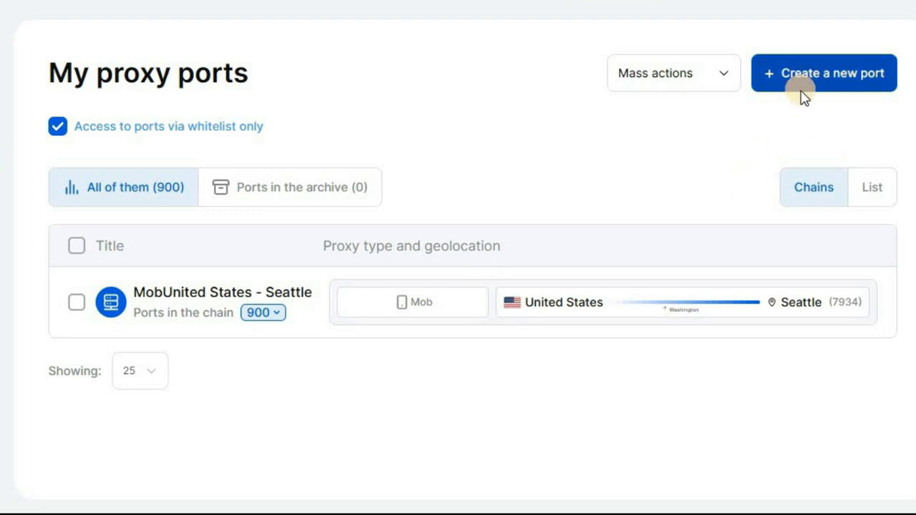
left_click(797, 85)
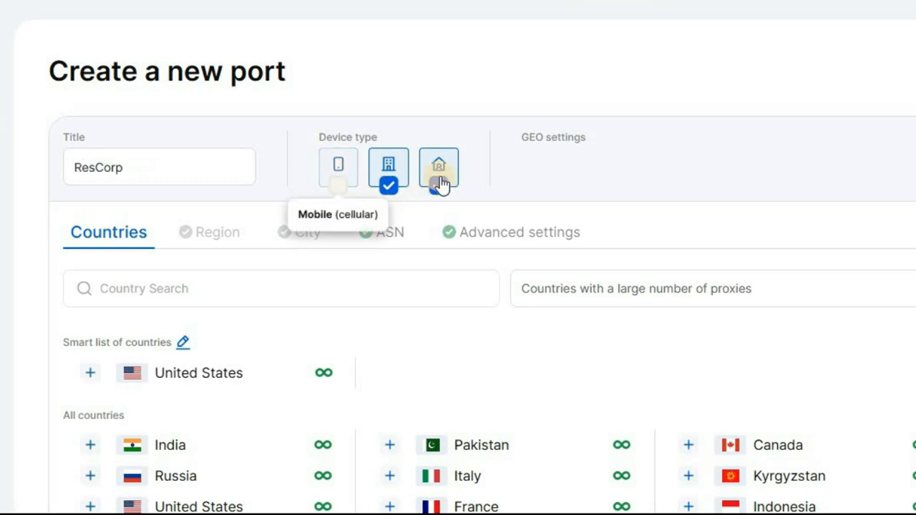
left_click(395, 185)
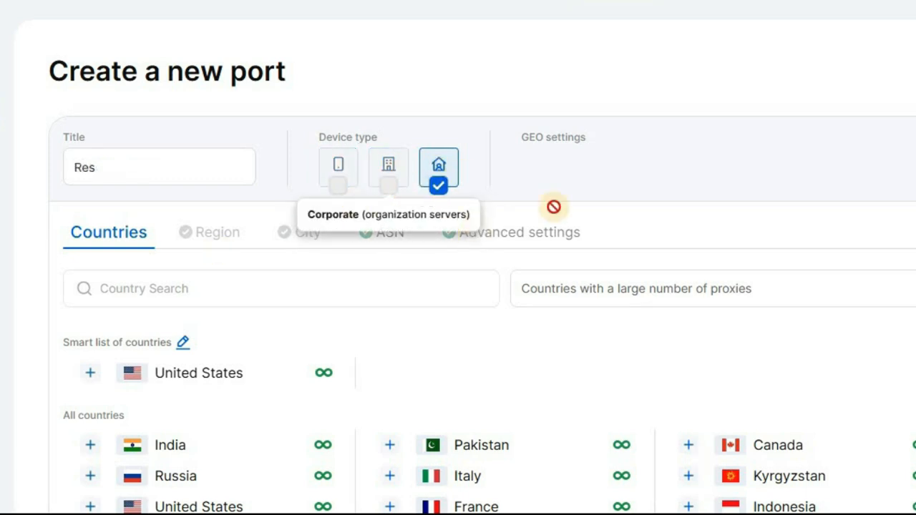
- Select Nigeria as the port's country, keep all ASNs and create the port
scroll(566, 239, "down", 2)
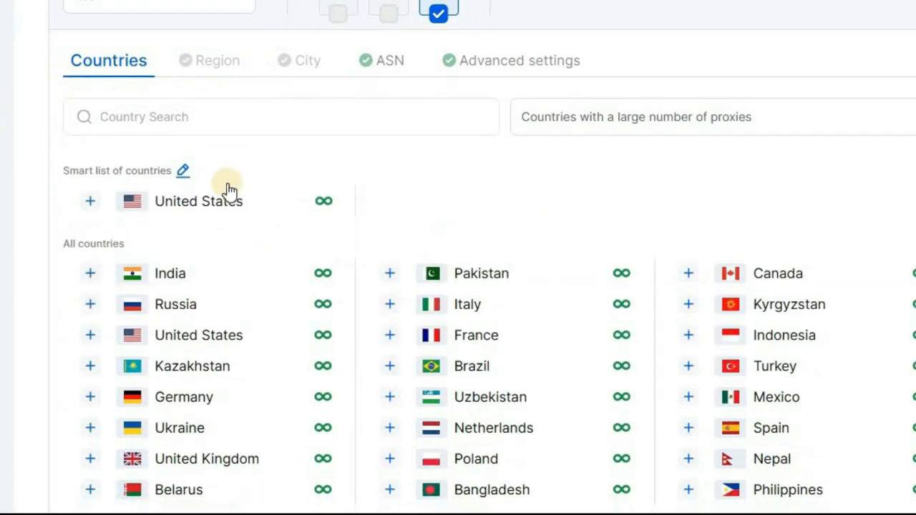
left_click(365, 115)
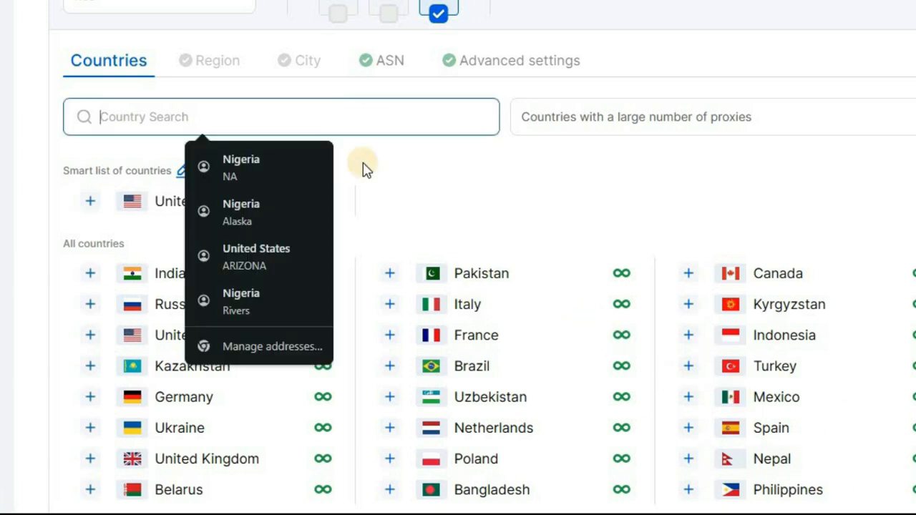
type("nig")
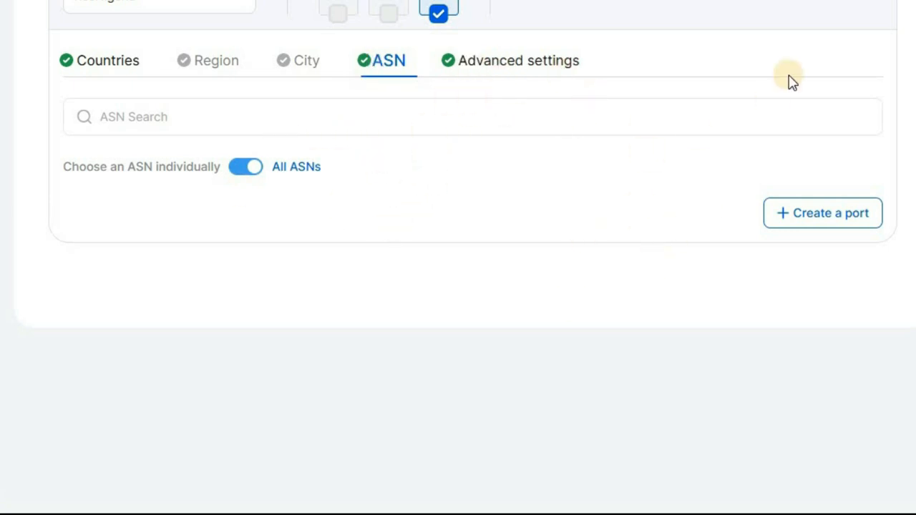
left_click(823, 215)
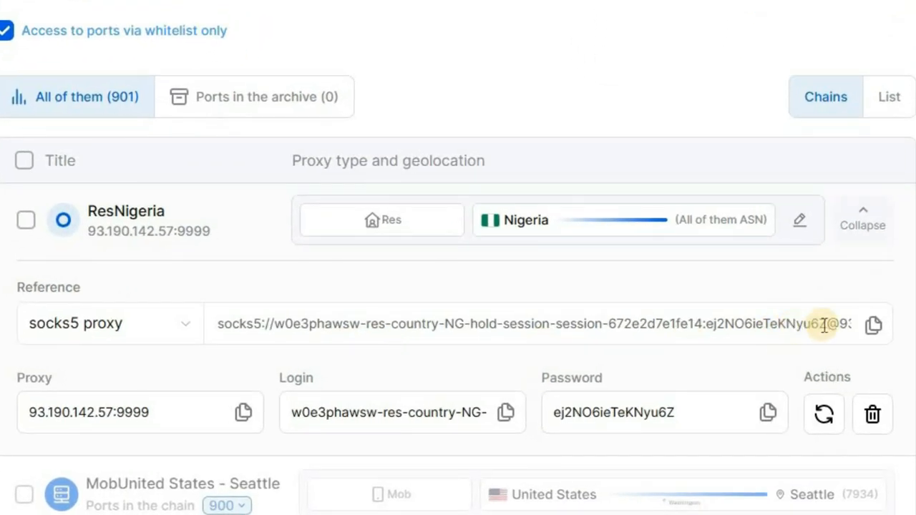
- Copy the ResNigeria port's socks5 proxy link with its credentials and paste it into the Proxy field of the Dolphin{anty} profile
left_click(867, 333)
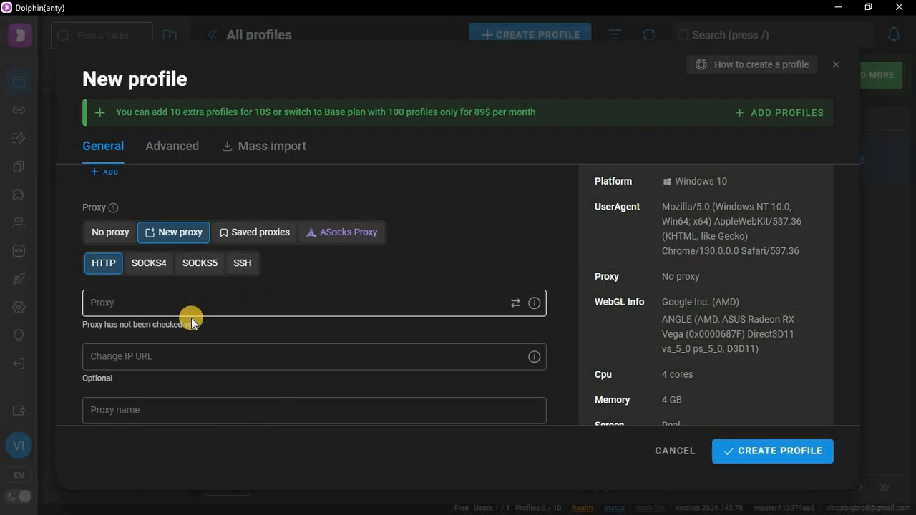
left_click(185, 309)
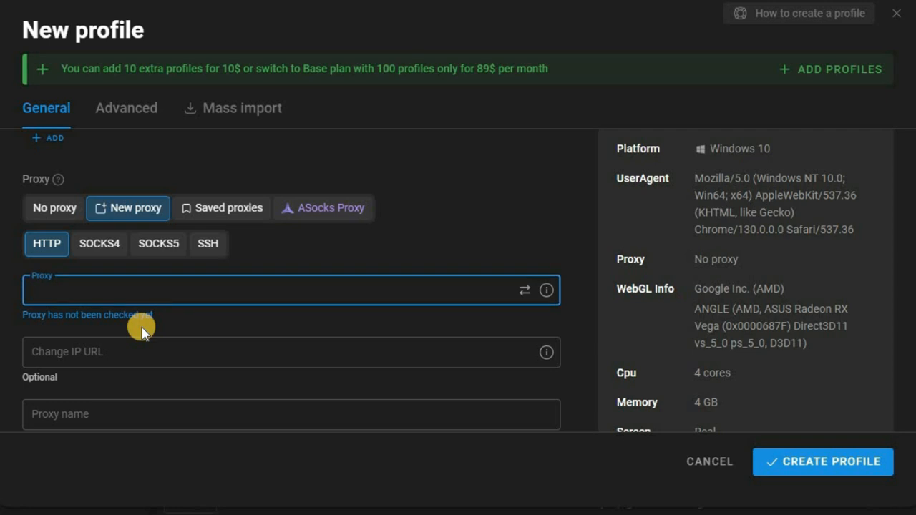
key("ctrl+v")
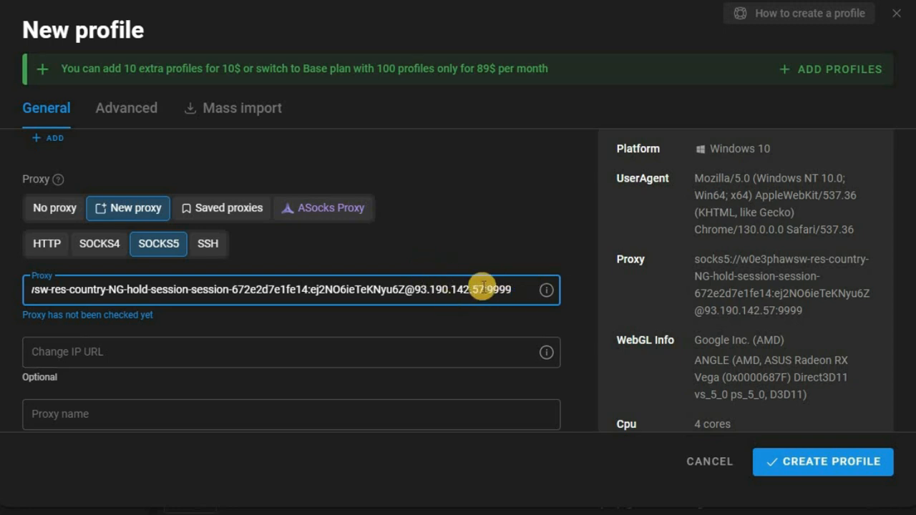
- Check the pasted proxy's connection and examine the IP address and location it reports
left_click(537, 296)
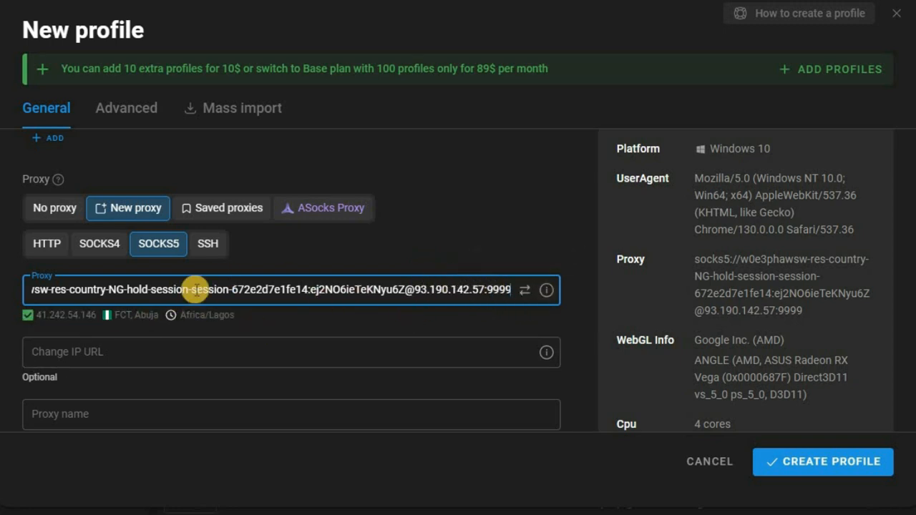
left_click_drag(33, 315, 201, 318)
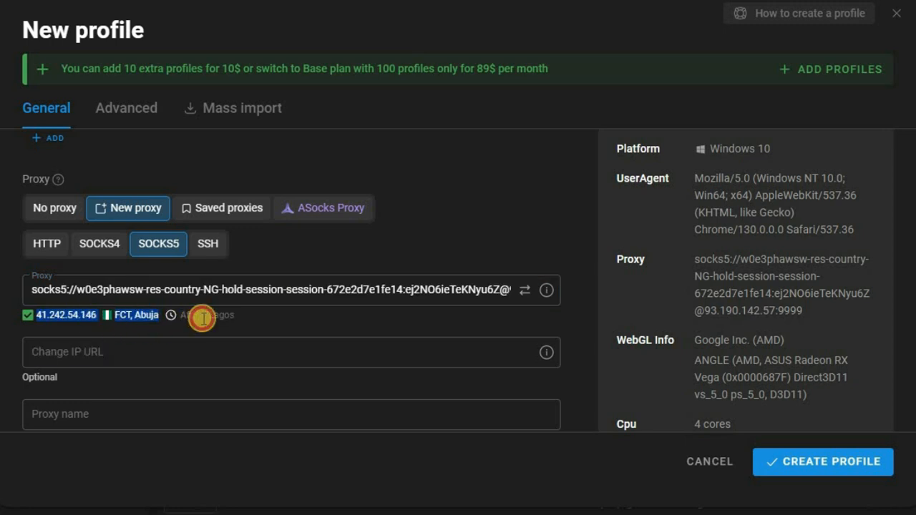
left_click(292, 313)
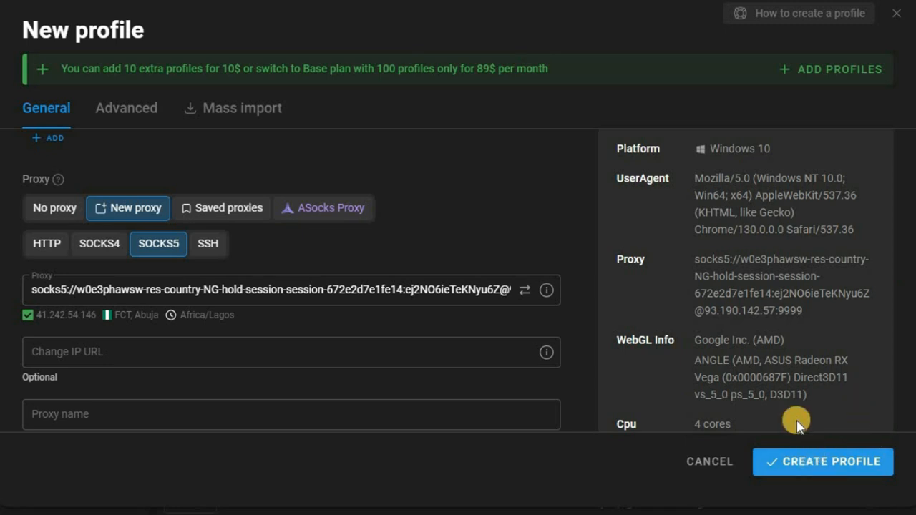
- Create the profile with the proxy settings and start the browser of the Google ads profile
left_click(798, 461)
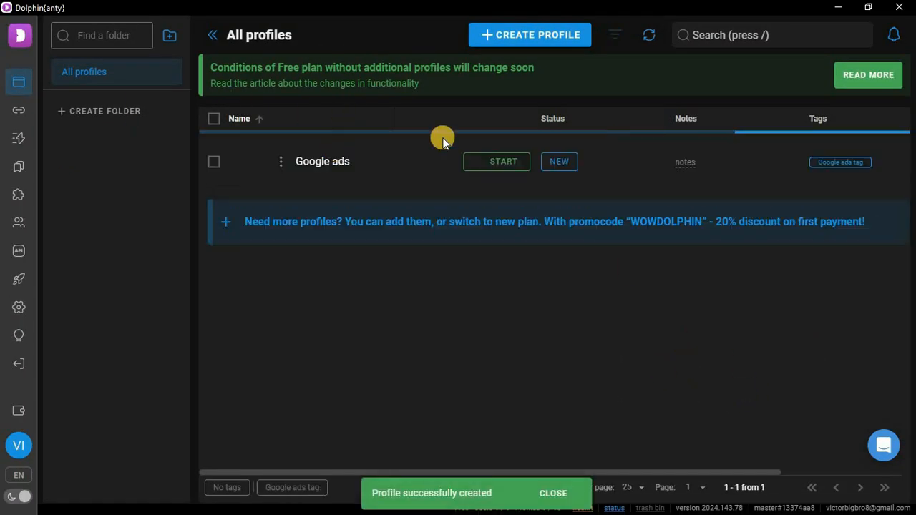
left_click(546, 121)
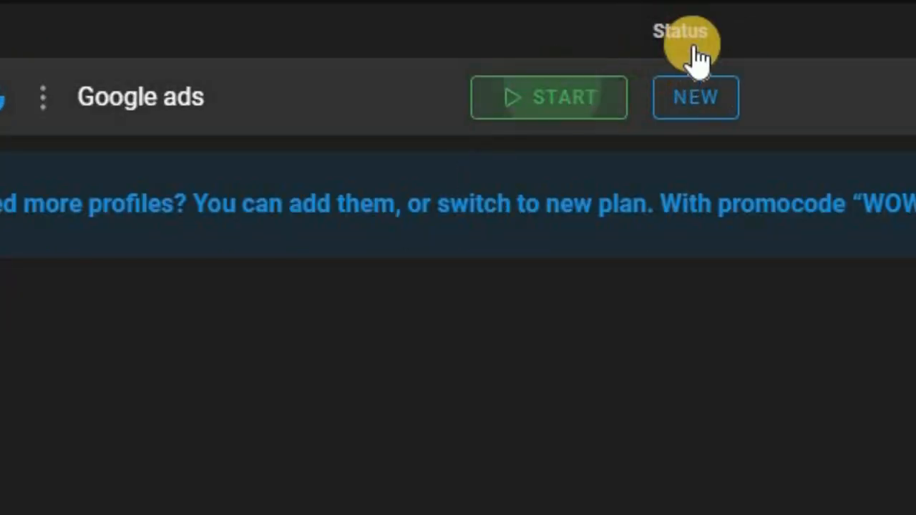
left_click(496, 161)
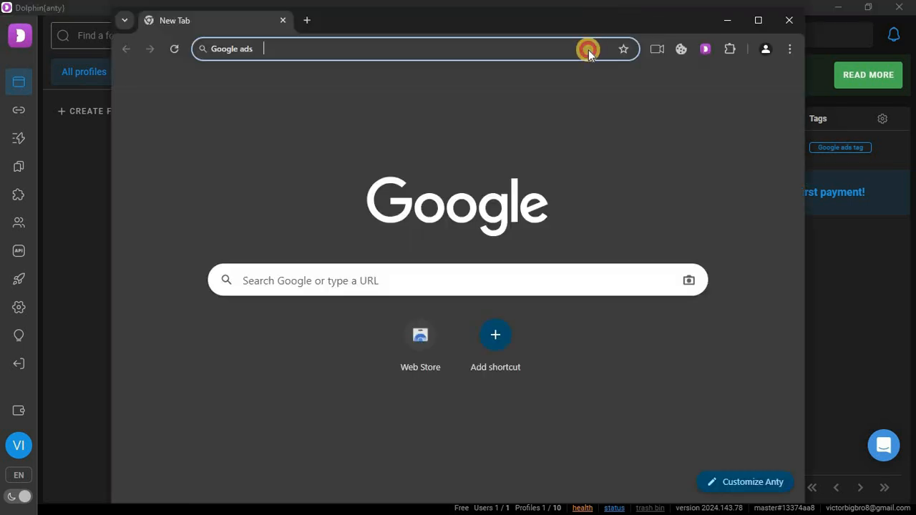
- Maximize the profile's browser window and go to ads.google.com/home
left_click_drag(444, 20, 492, 4)
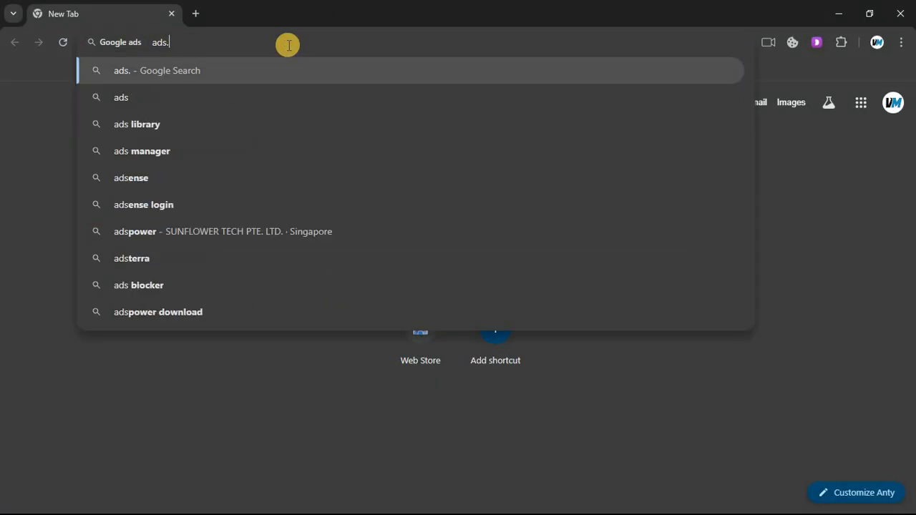
type(".google.com/home")
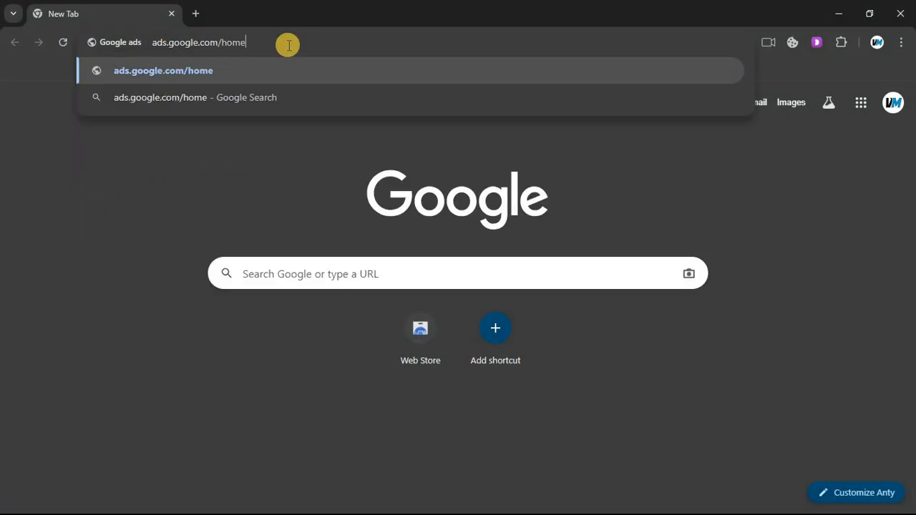
key("Return")
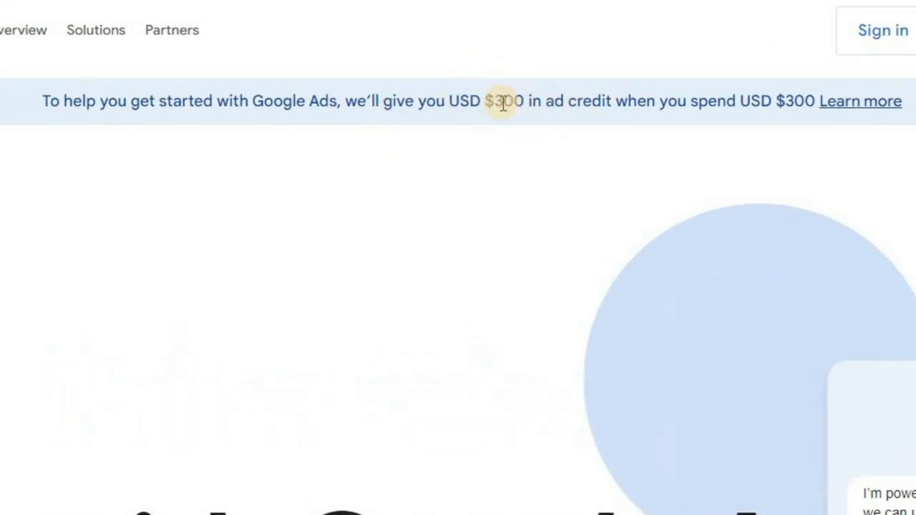
- Start the Google Ads signup and proceed to creating the first campaign
left_click_drag(483, 101, 816, 102)
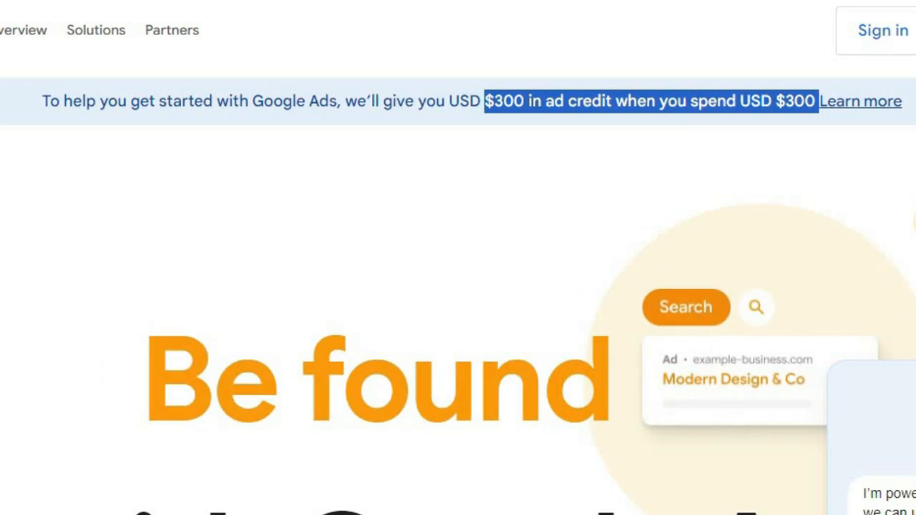
left_click(818, 163)
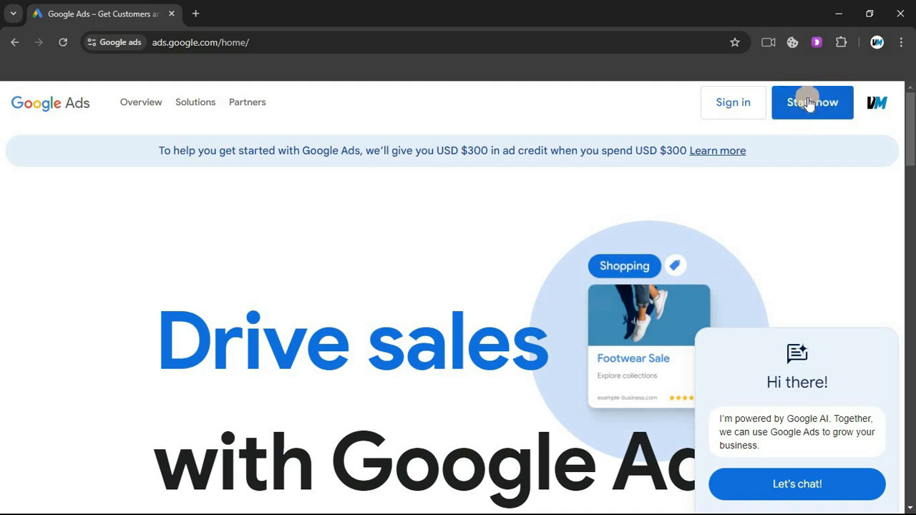
left_click(818, 106)
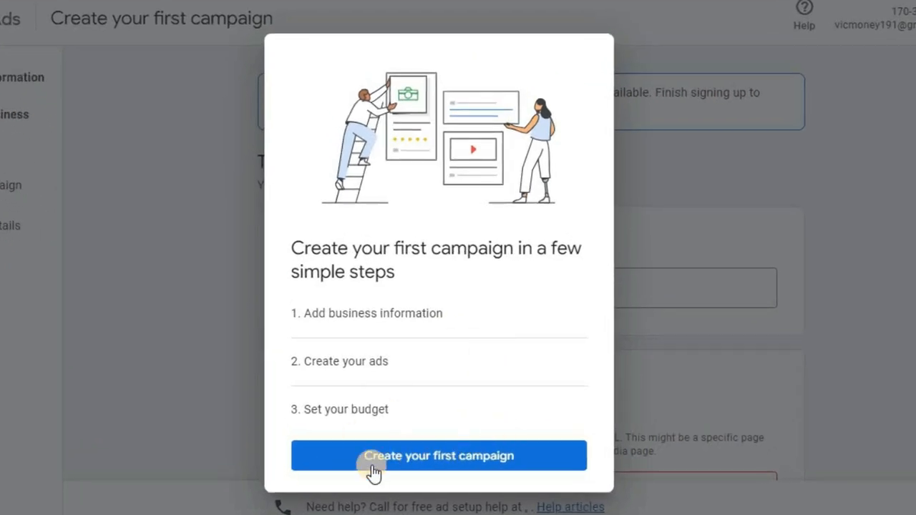
left_click(461, 456)
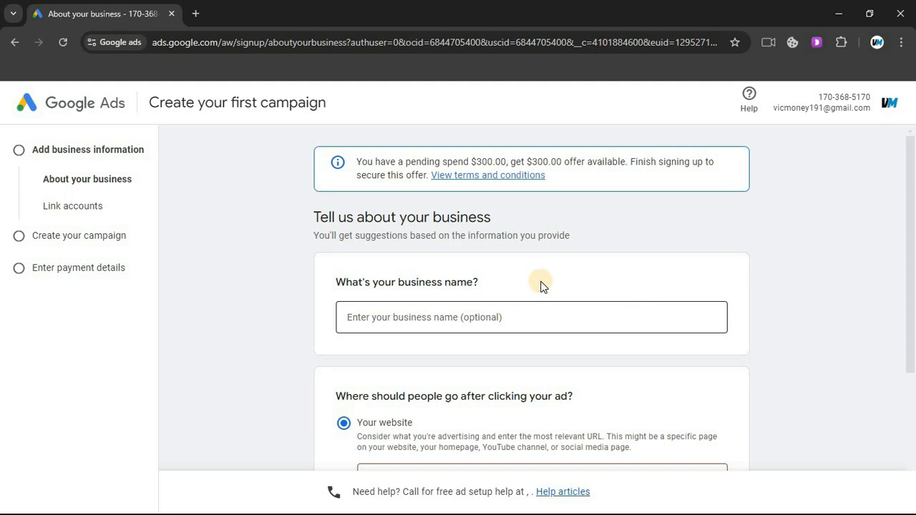
- Enter the business name in the Tell us about your business form
scroll(540, 286, "down", 2)
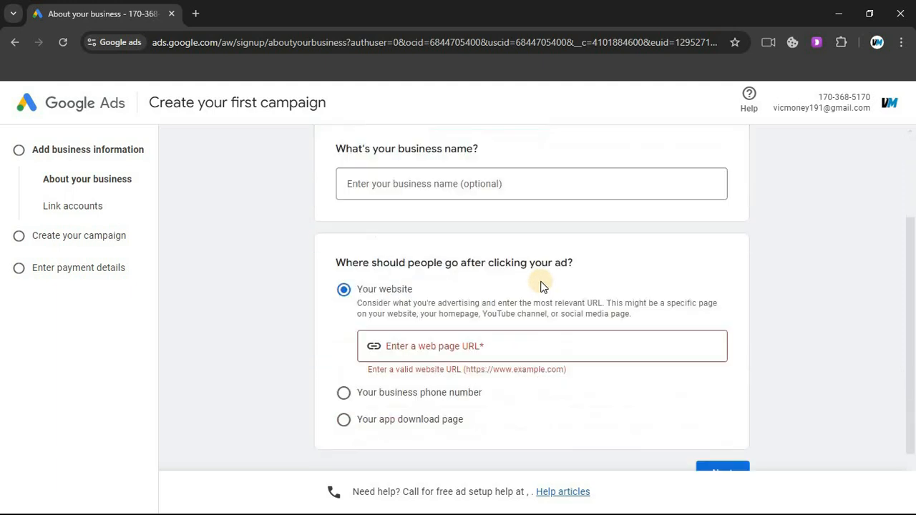
scroll(429, 175, "up", 2)
left_click_drag(224, 226, 476, 237)
left_click(241, 273)
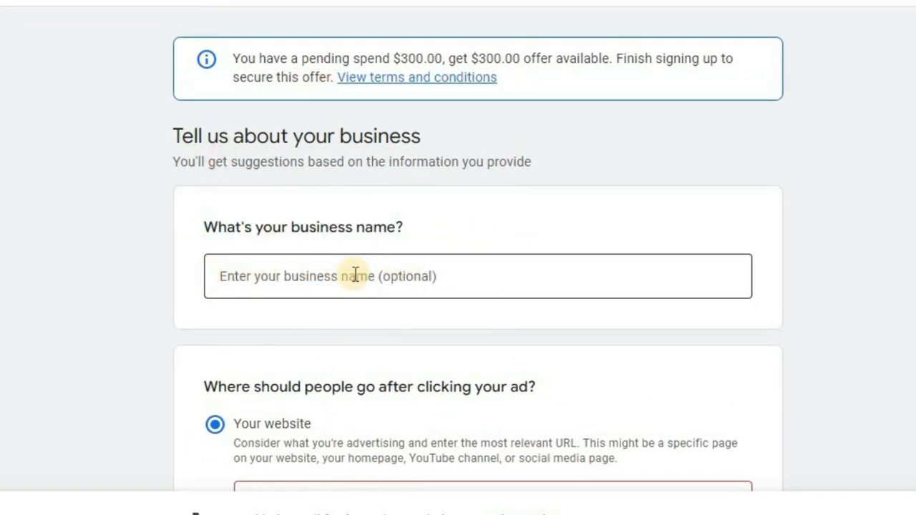
left_click_drag(208, 228, 386, 318)
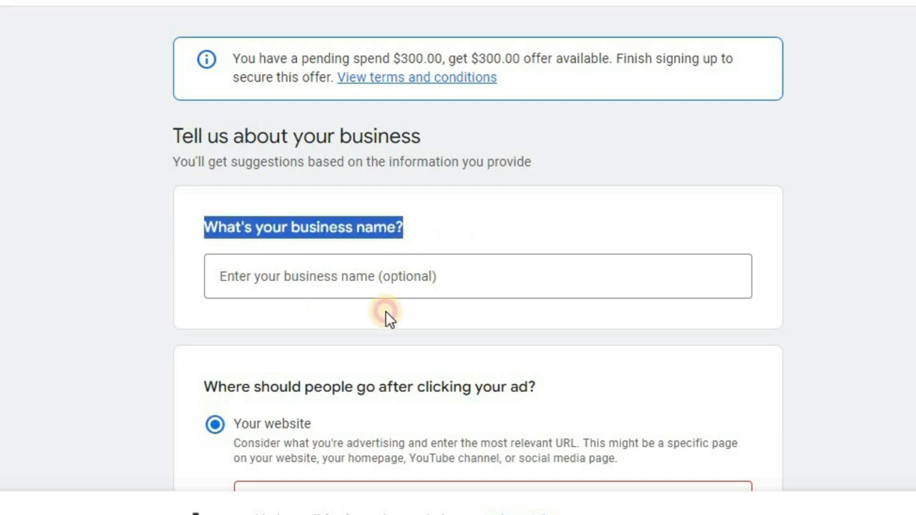
left_click(303, 279)
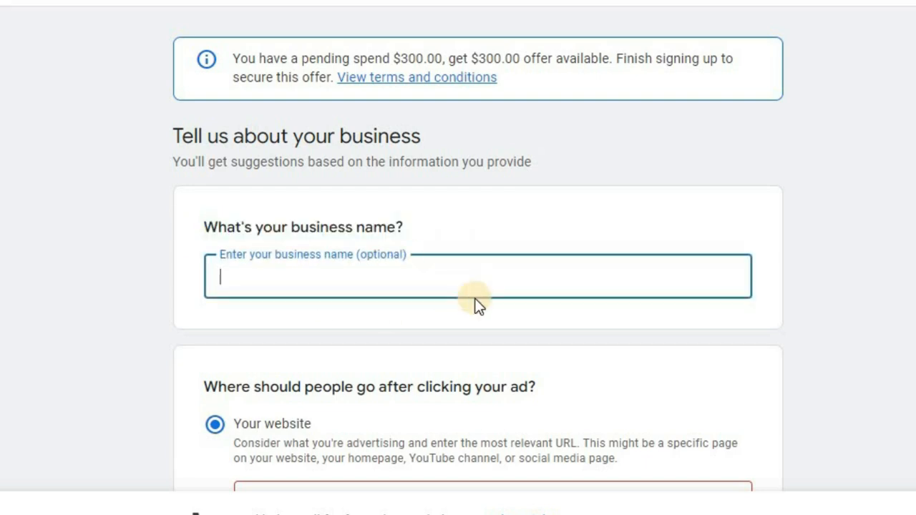
type("Victor Bigbro")
scroll(352, 289, "down", 3)
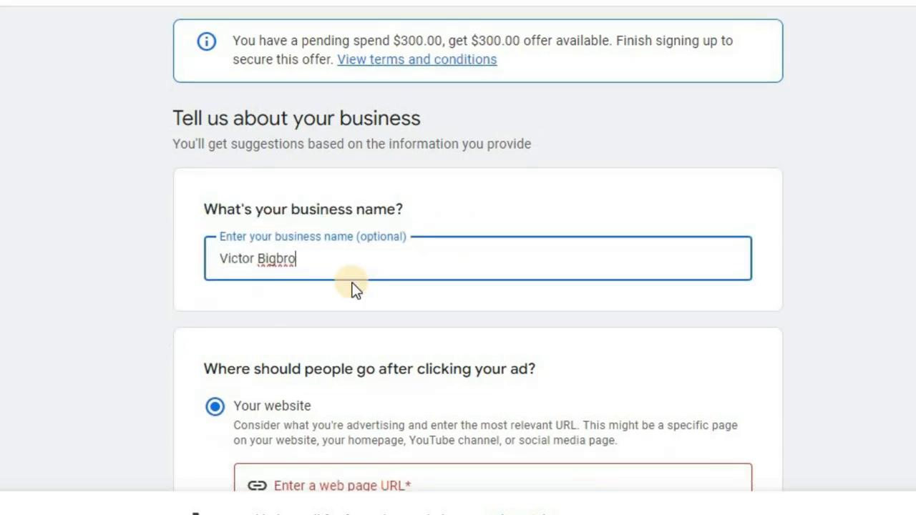
left_click_drag(206, 161, 303, 271)
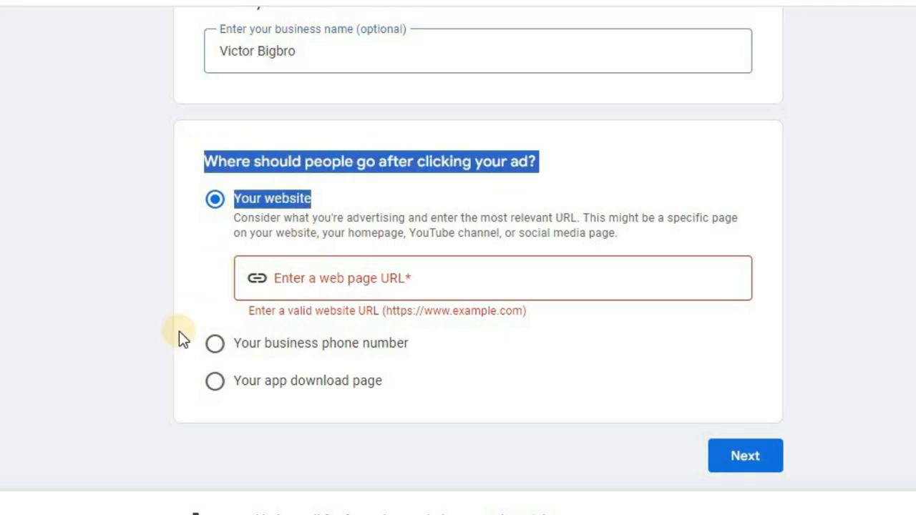
left_click(321, 288)
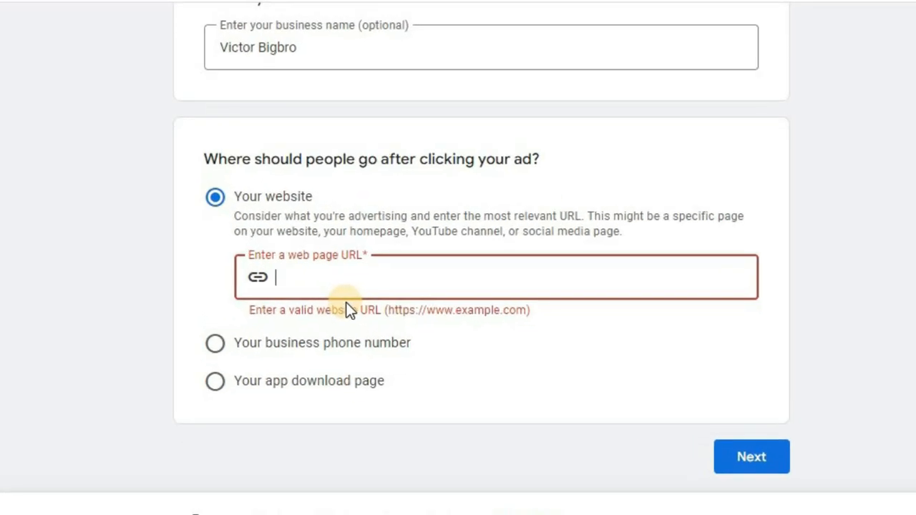
key("ctrl+v")
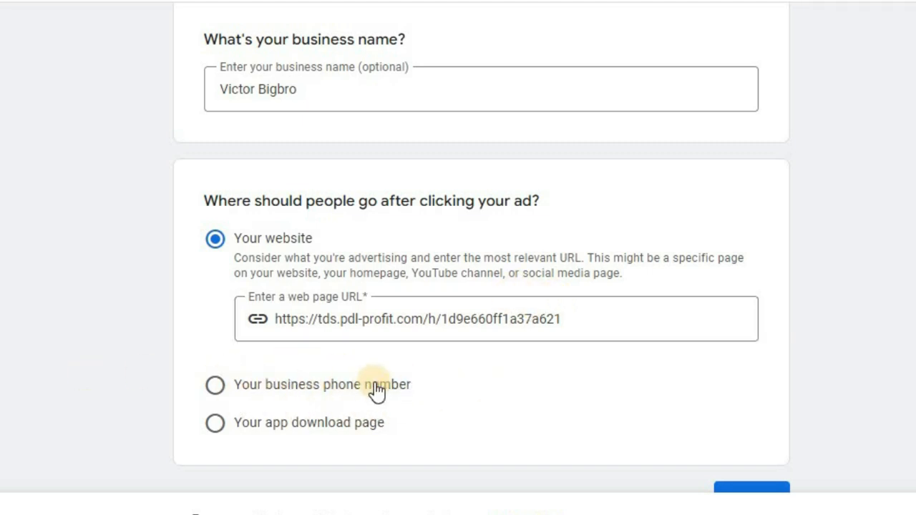
scroll(371, 366, "down", 3)
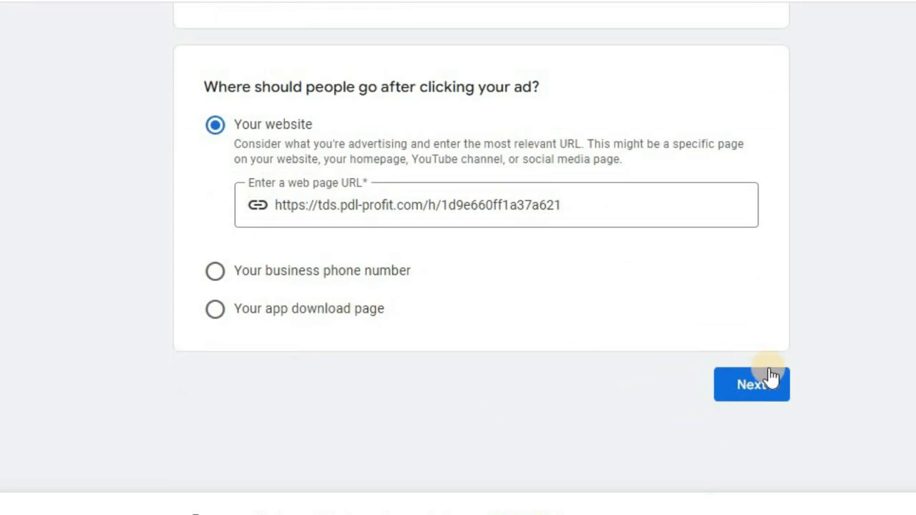
left_click(766, 377)
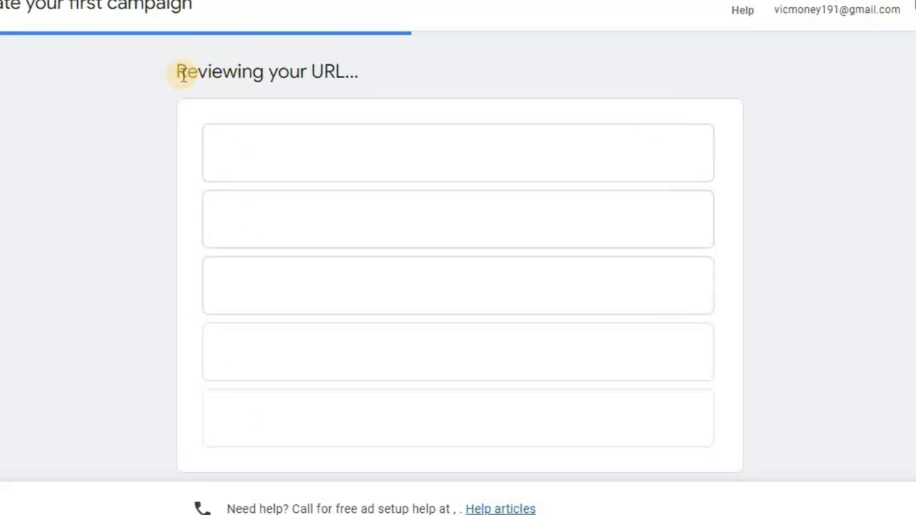
- Skip linking a YouTube channel, mobile app, Google Business Profile or phone number
left_click_drag(320, 157, 543, 165)
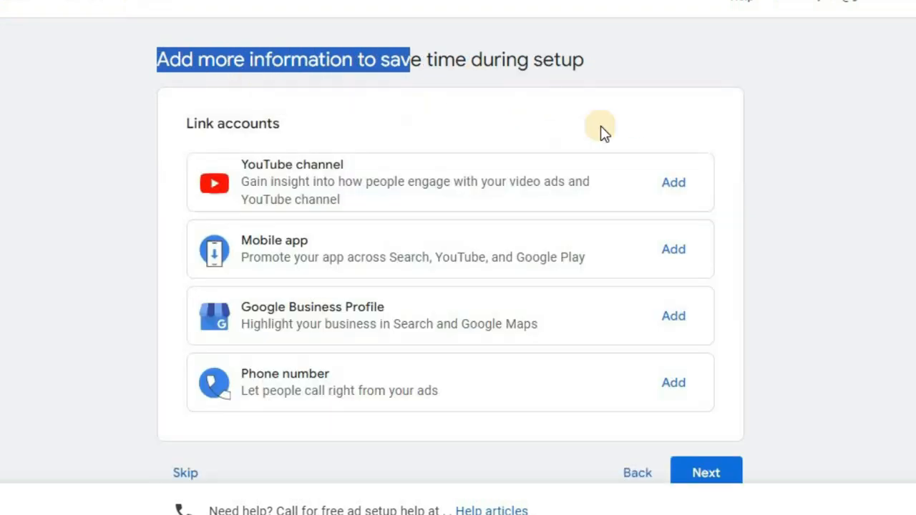
left_click(874, 123)
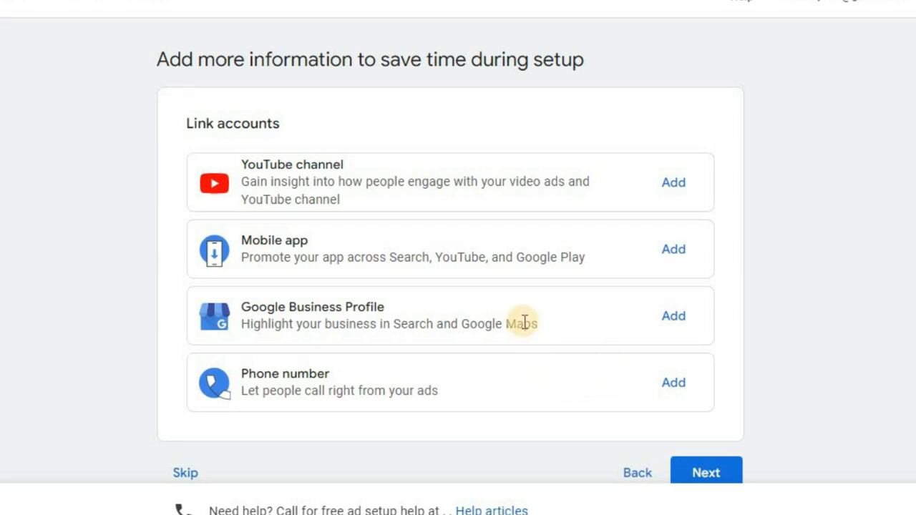
scroll(526, 322, "down", 1)
scroll(519, 322, "up", 1)
scroll(511, 323, "down", 1)
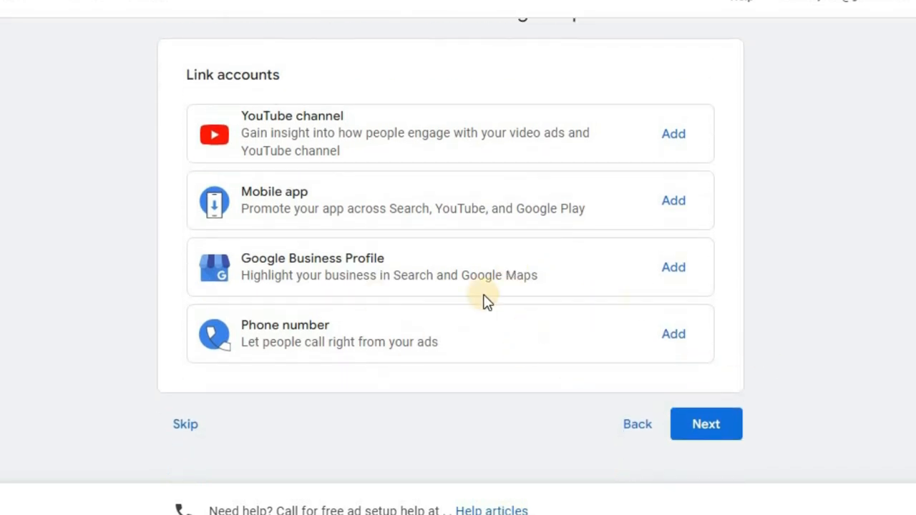
left_click(191, 415)
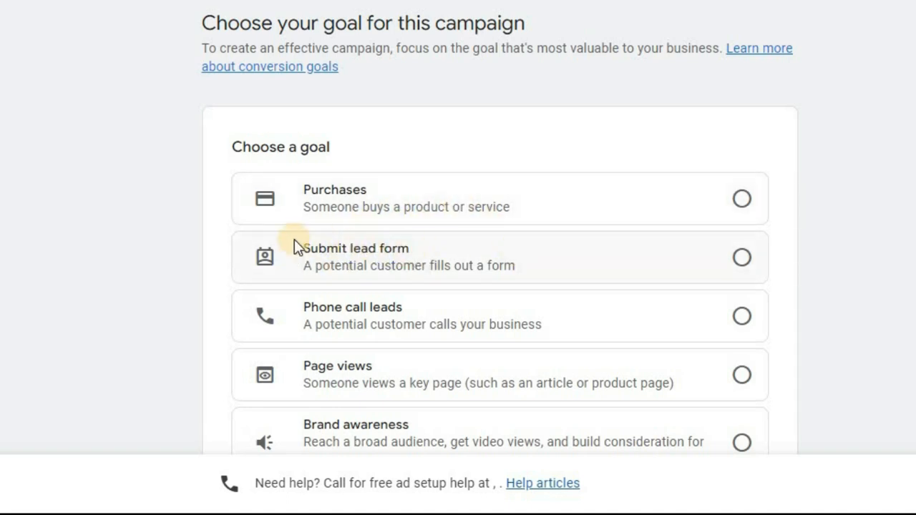
- Expand and review the full list of campaign goals, and choose Purchases as the goal
scroll(344, 229, "down", 2)
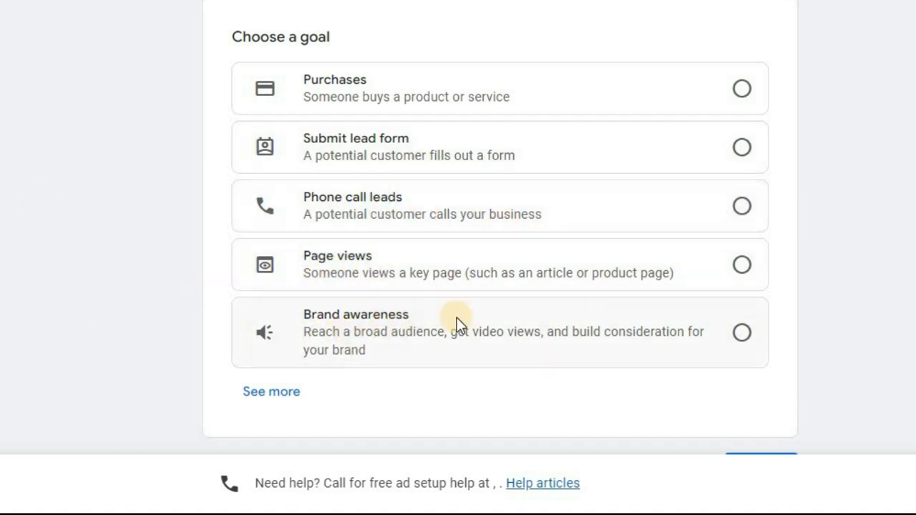
left_click(276, 397)
scroll(329, 293, "down", 3)
scroll(386, 211, "down", 10)
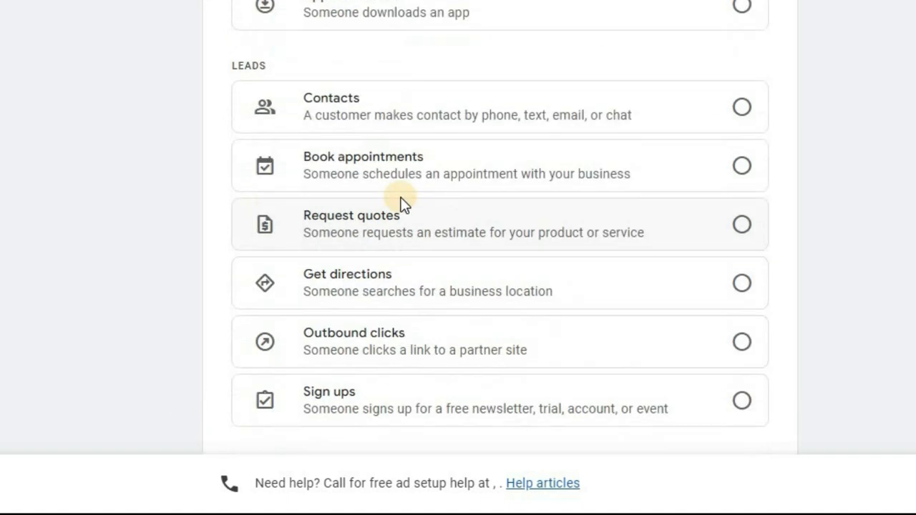
scroll(408, 229, "up", 7)
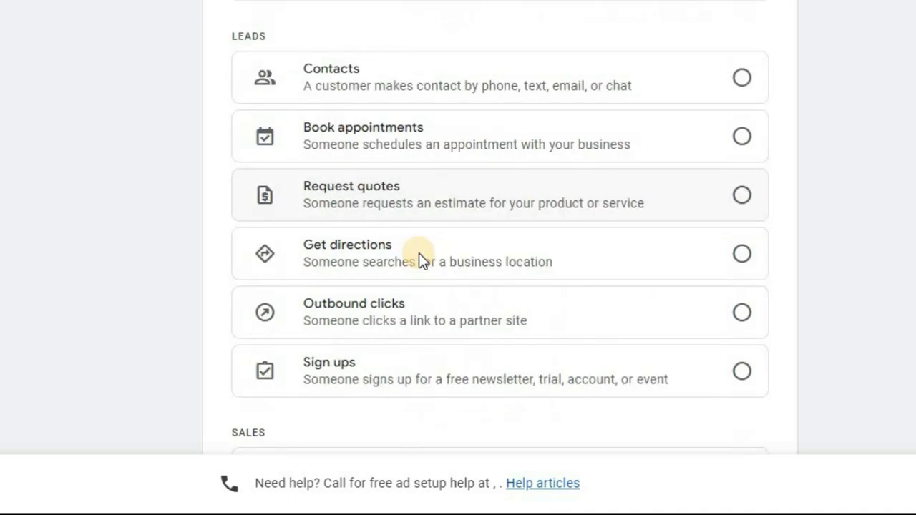
scroll(420, 254, "down", 5)
scroll(420, 243, "up", 15)
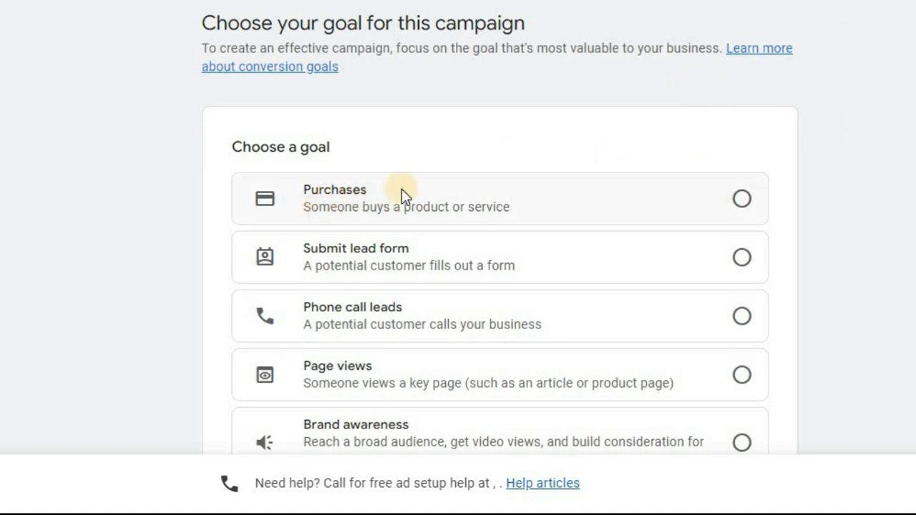
left_click(614, 200)
scroll(465, 104, "down", 2)
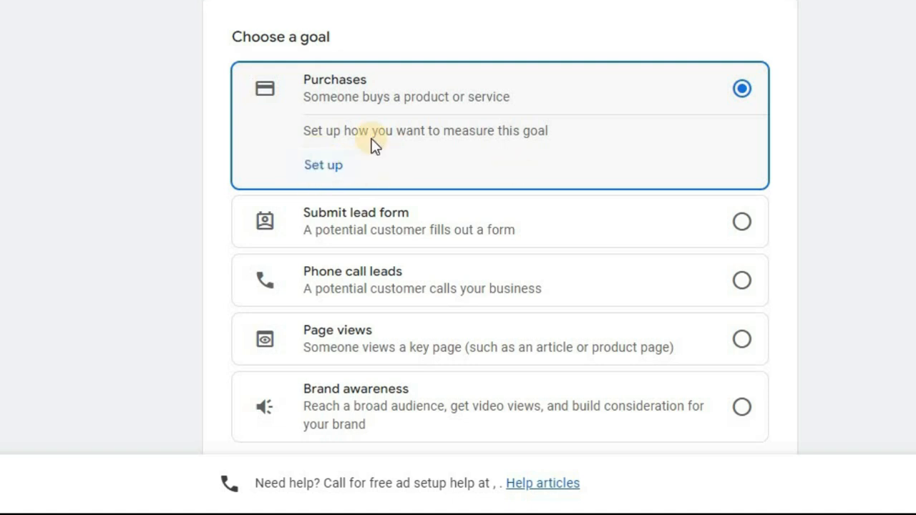
- Examine the purchase measurement options, by URL and by manual code setup, and leave without applying either
left_click(323, 166)
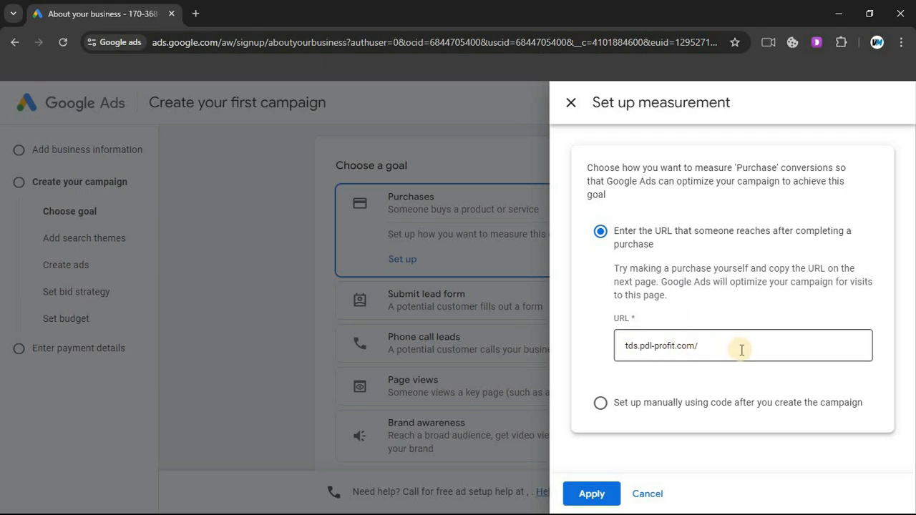
left_click(621, 397)
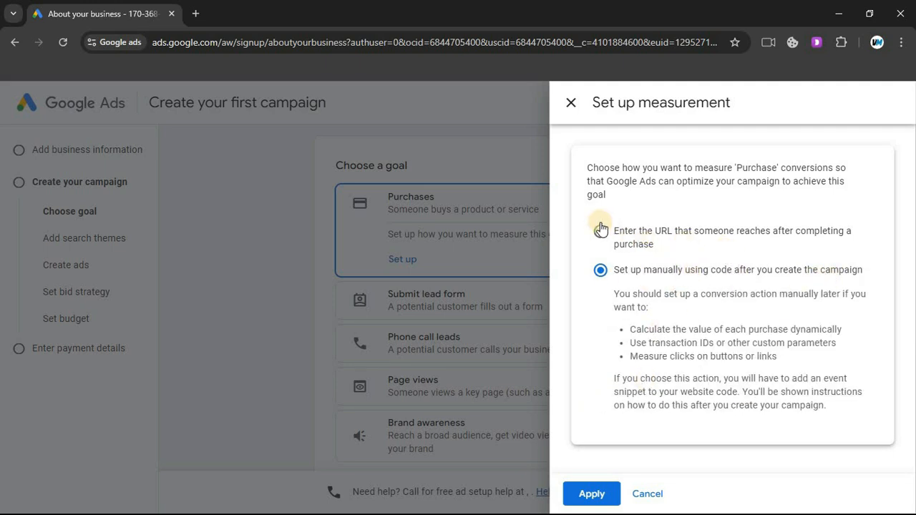
left_click(583, 104)
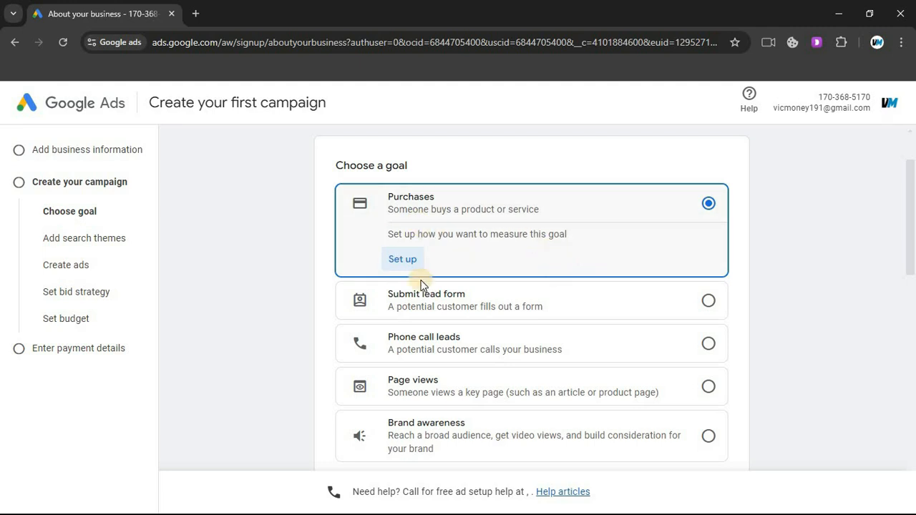
left_click(402, 259)
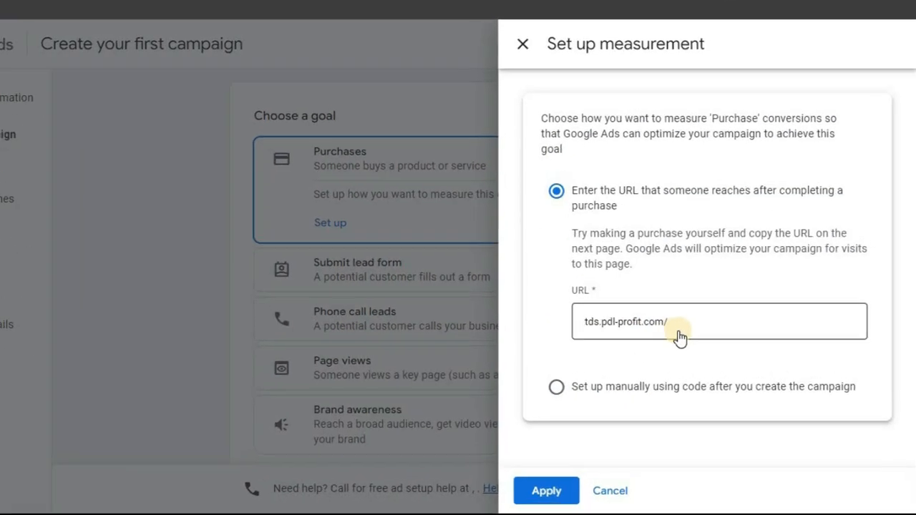
left_click(679, 328)
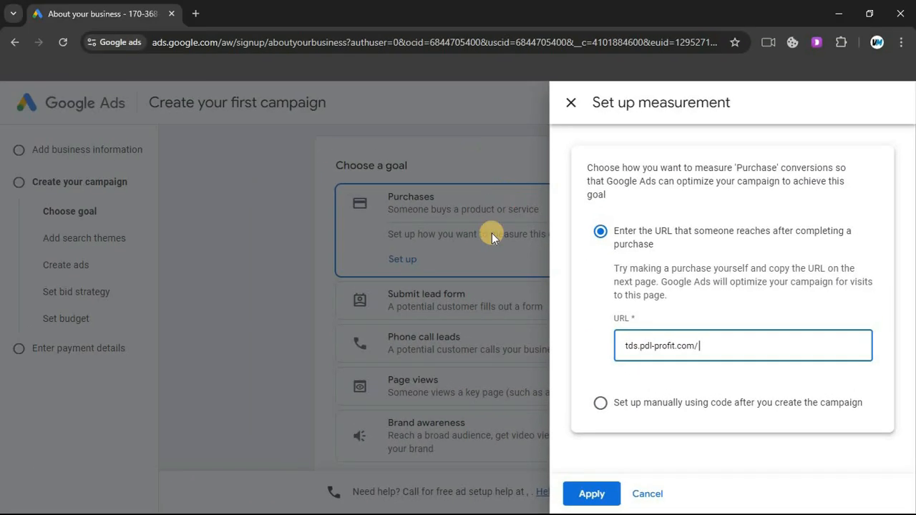
left_click(385, 159)
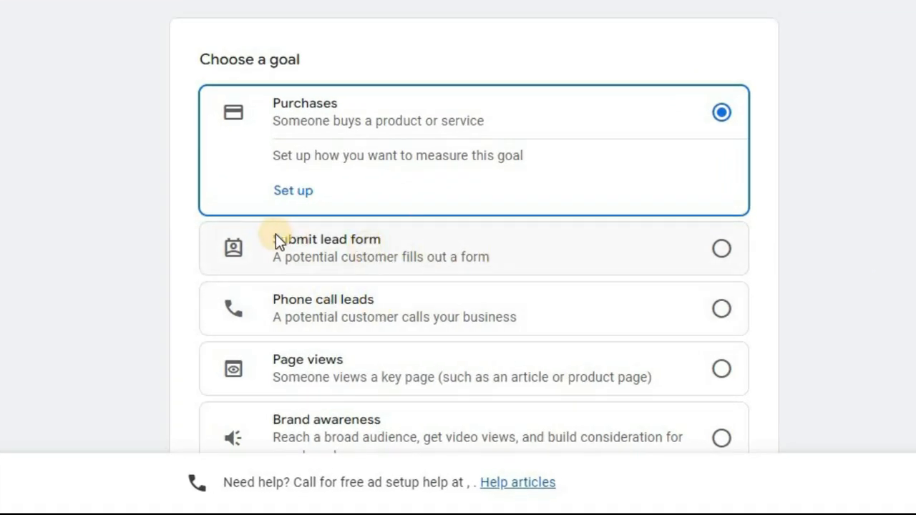
- Choose Submit lead form as the campaign goal and enter tds.pdl-profit.com/topRate.html as its form-completion URL
left_click(288, 239)
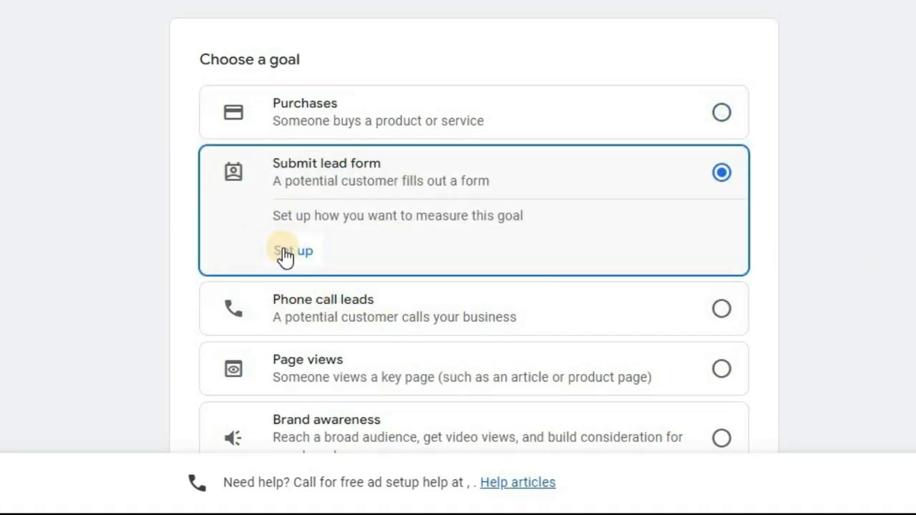
left_click(286, 252)
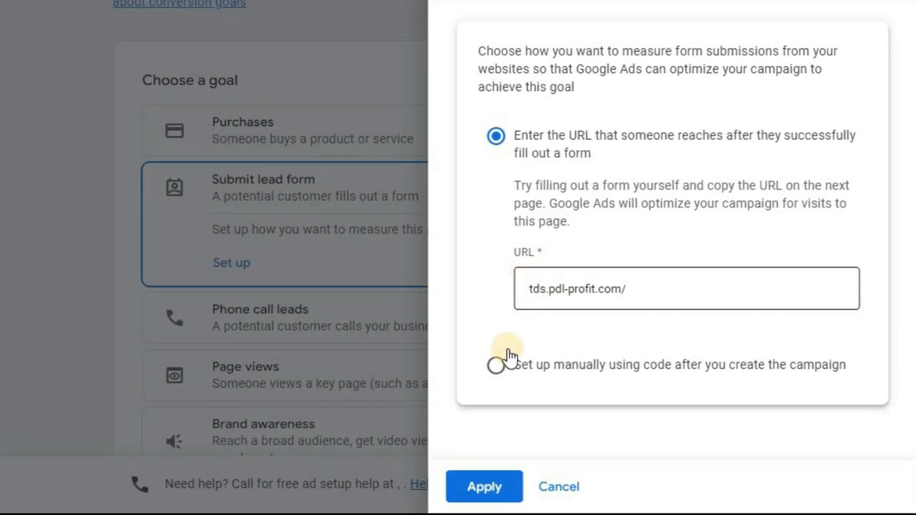
left_click(644, 289)
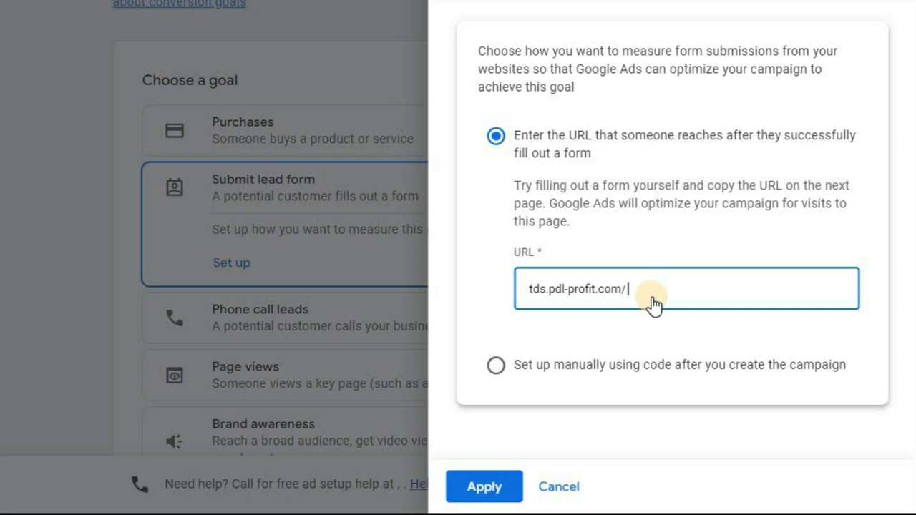
type("topRate.html")
left_click(647, 240)
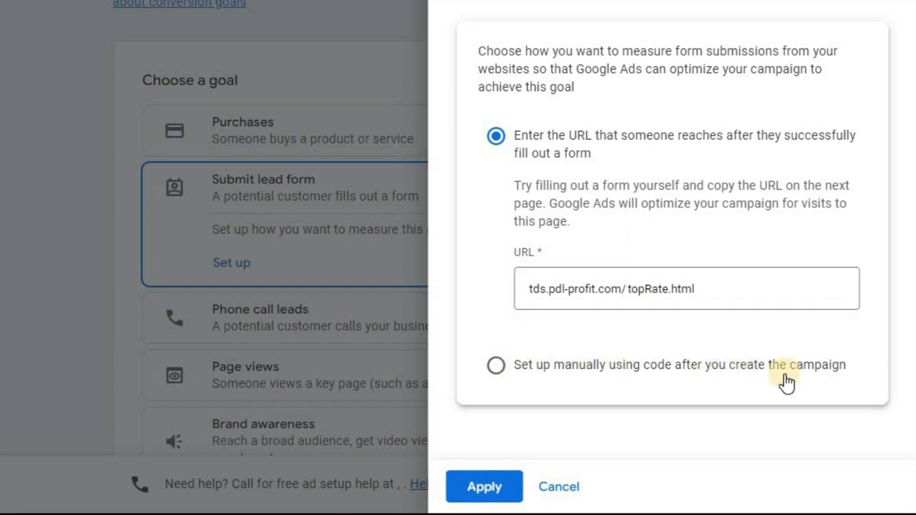
- Check the manual code option, return to URL-based measurement and apply it, and continue past the goal selection
left_click(495, 365)
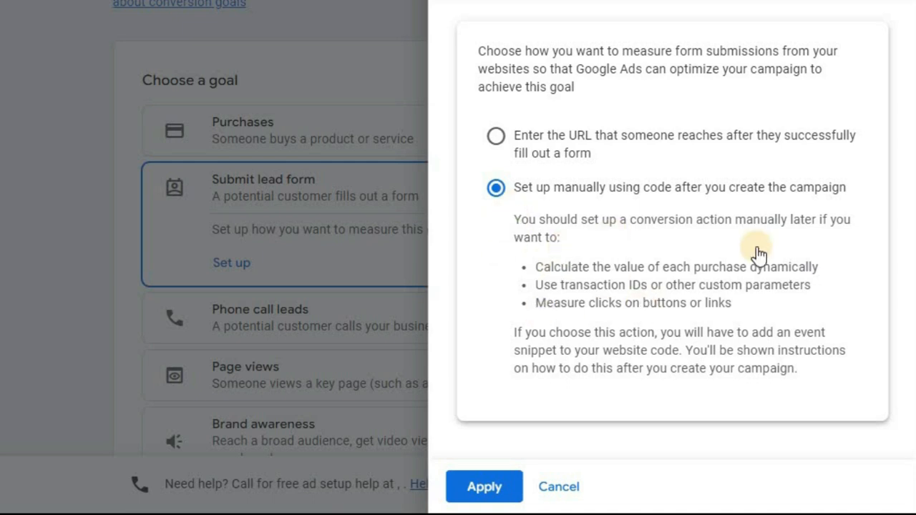
left_click(522, 146)
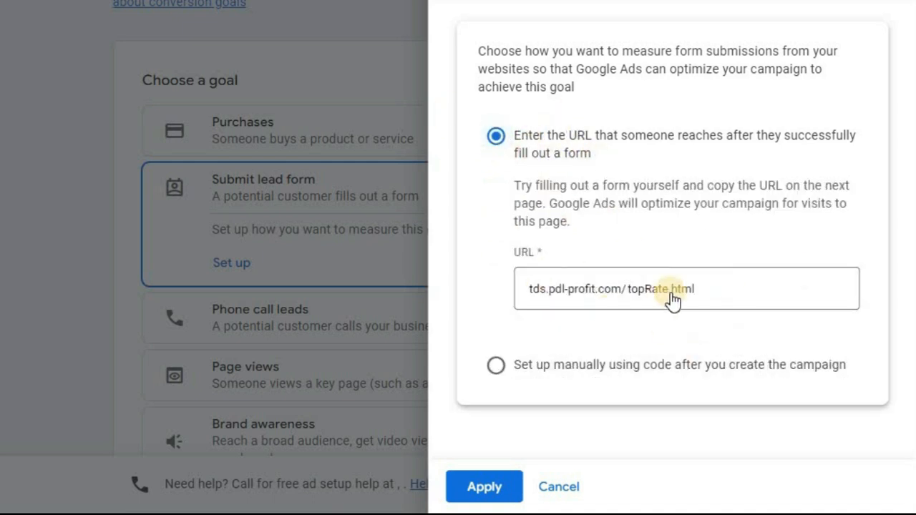
left_click(484, 488)
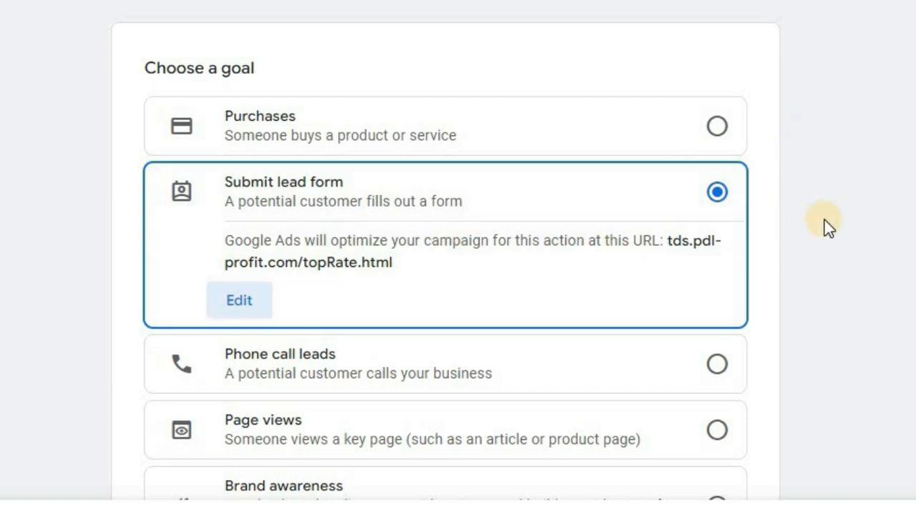
scroll(824, 220, "down", 5)
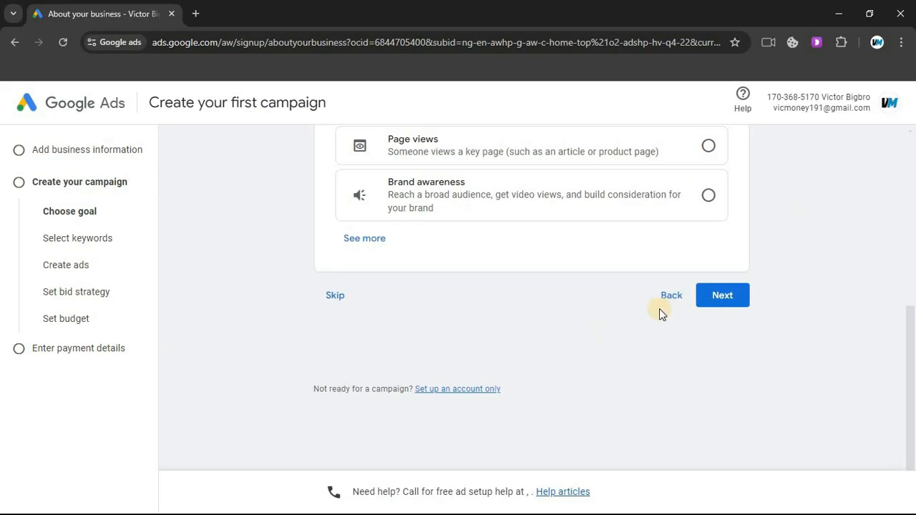
scroll(720, 371, "up", 1)
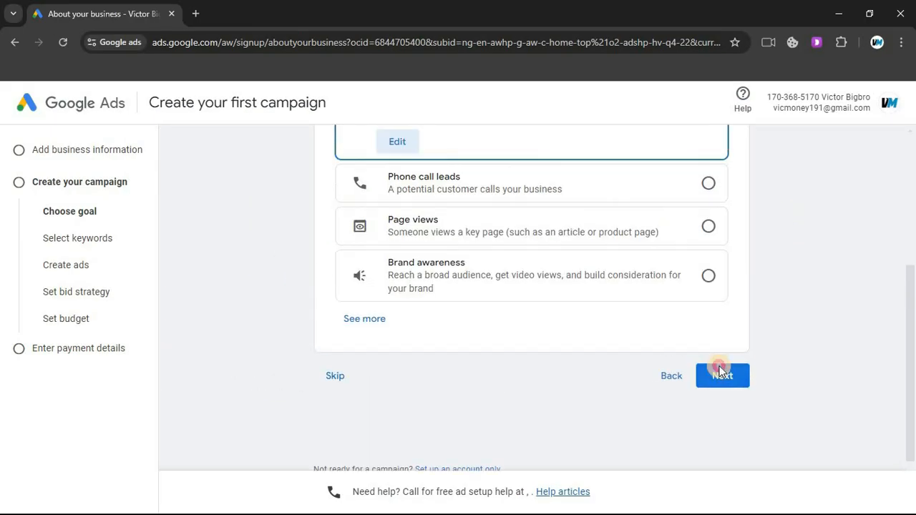
left_click(721, 374)
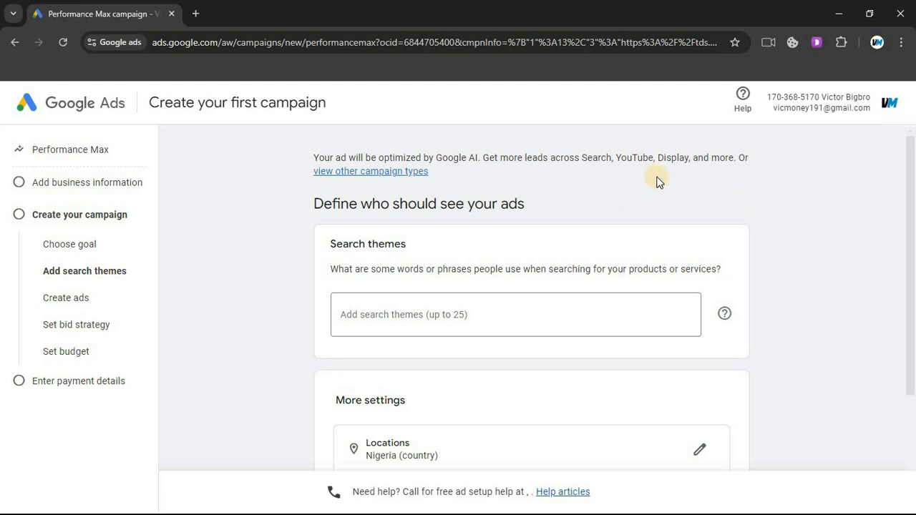
- Examine the Performance Max introduction and its search theme, location and language settings
left_click_drag(315, 157, 433, 158)
left_click(334, 156)
left_click_drag(321, 155, 720, 188)
scroll(649, 234, "down", 3)
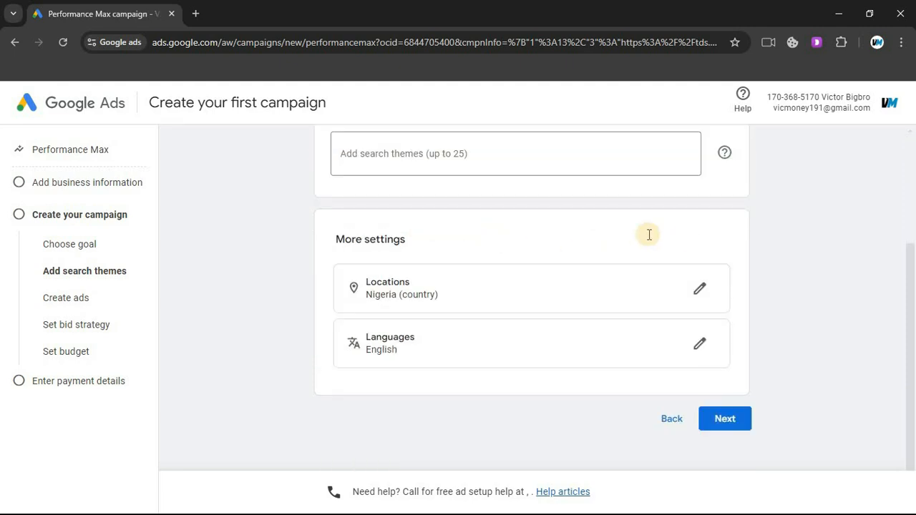
scroll(658, 258, "up", 1)
scroll(566, 236, "up", 1)
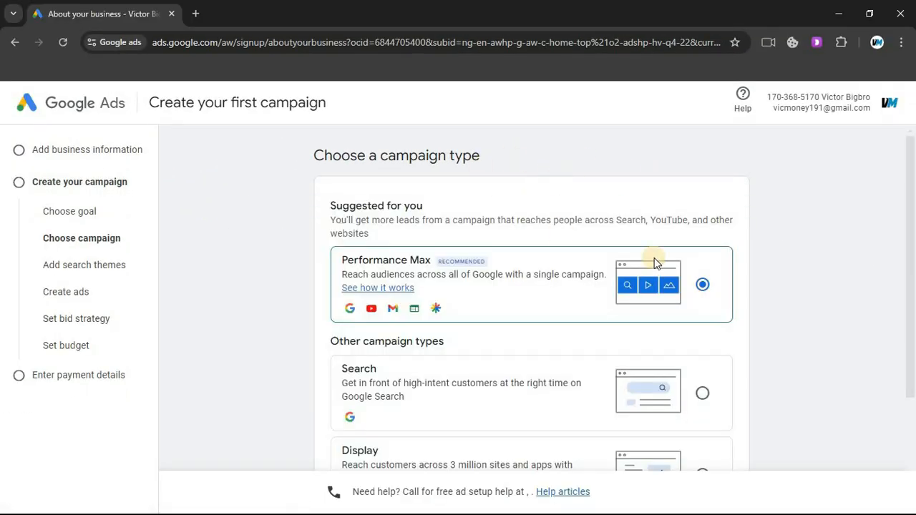
- Review the available campaign types, choose Search instead of Performance Max and continue to the keyword selection
scroll(474, 229, "down", 3)
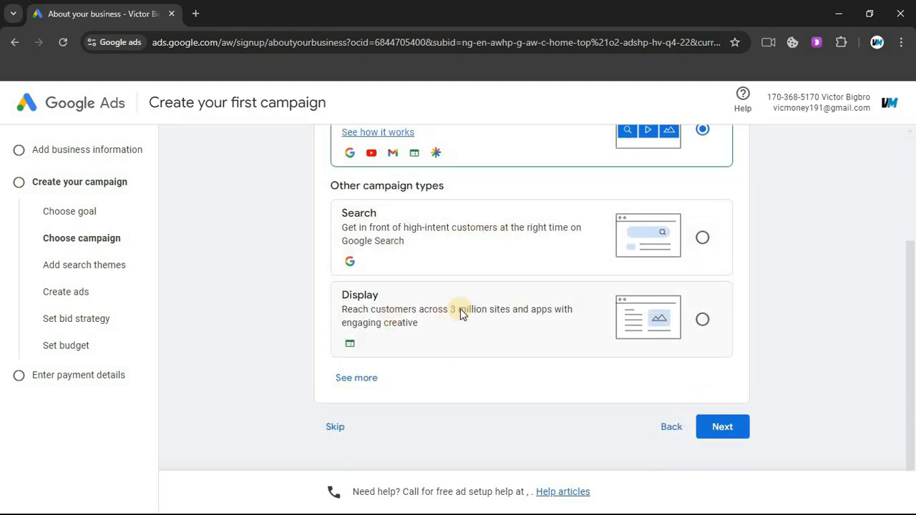
scroll(461, 308, "up", 1)
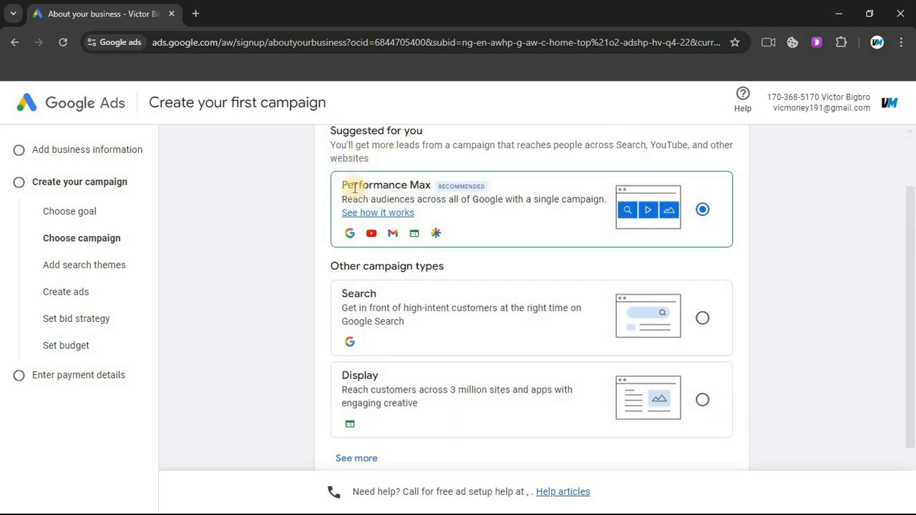
left_click_drag(341, 185, 447, 186)
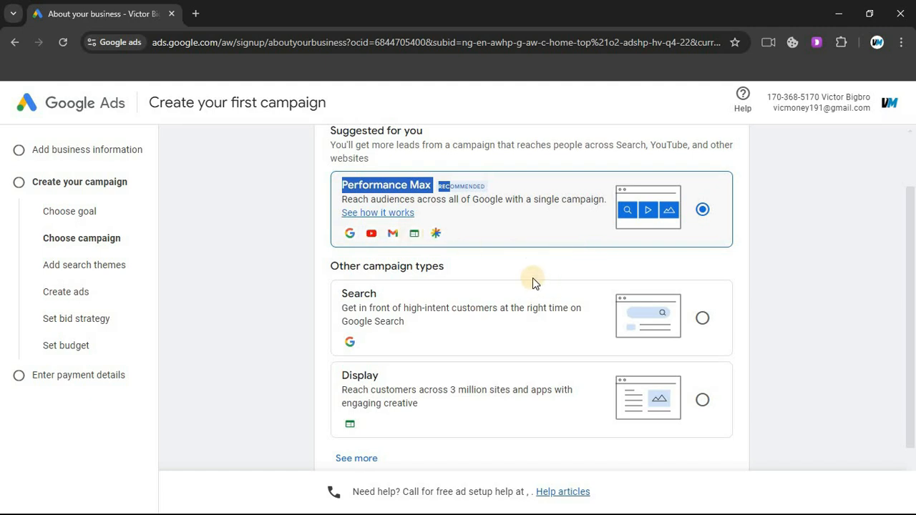
left_click(675, 237)
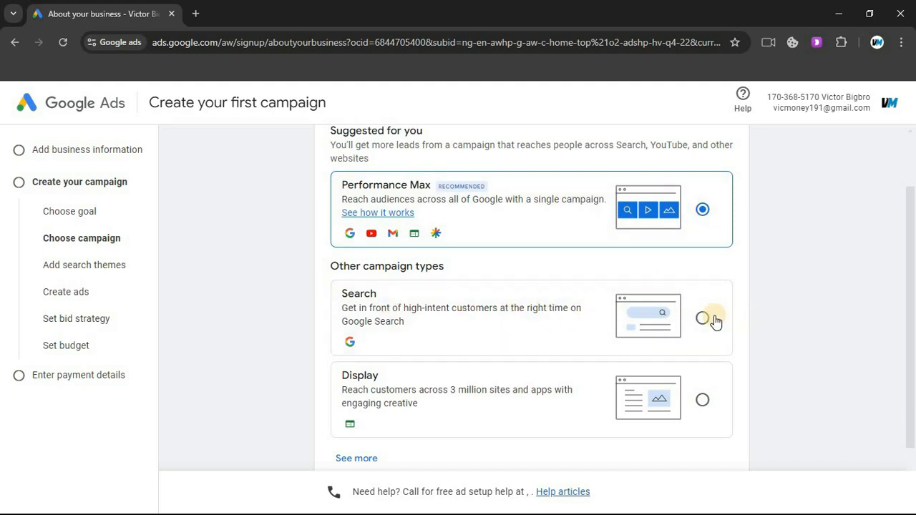
scroll(771, 311, "down", 1)
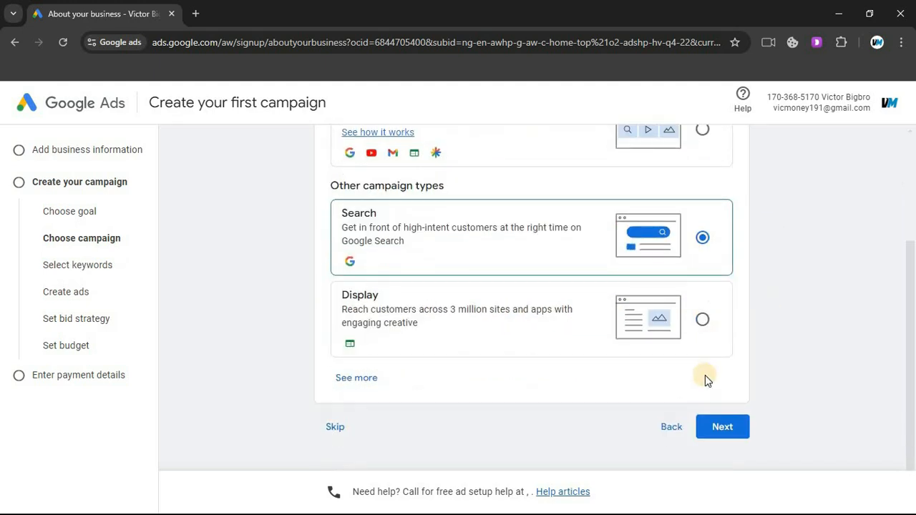
left_click(744, 430)
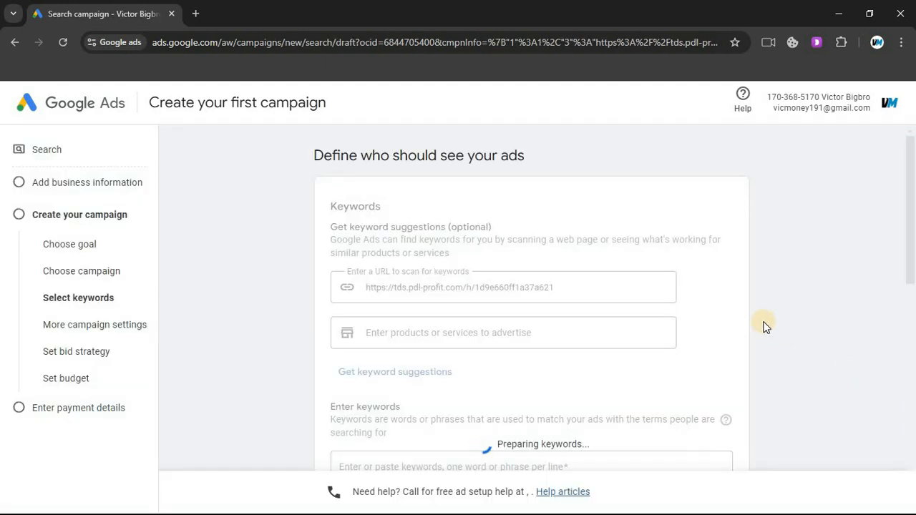
- Examine the keyword suggestions generated from the landing page URL
scroll(615, 367, "down", 1)
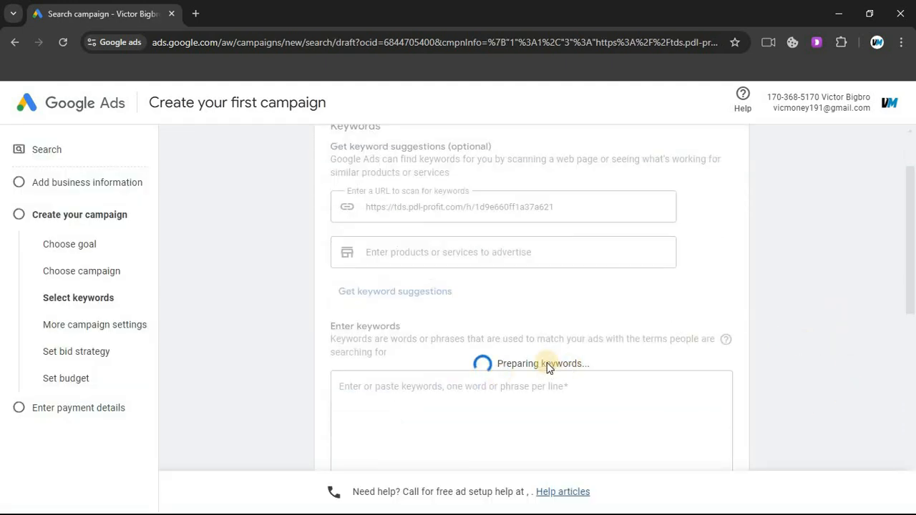
scroll(474, 363, "down", 1)
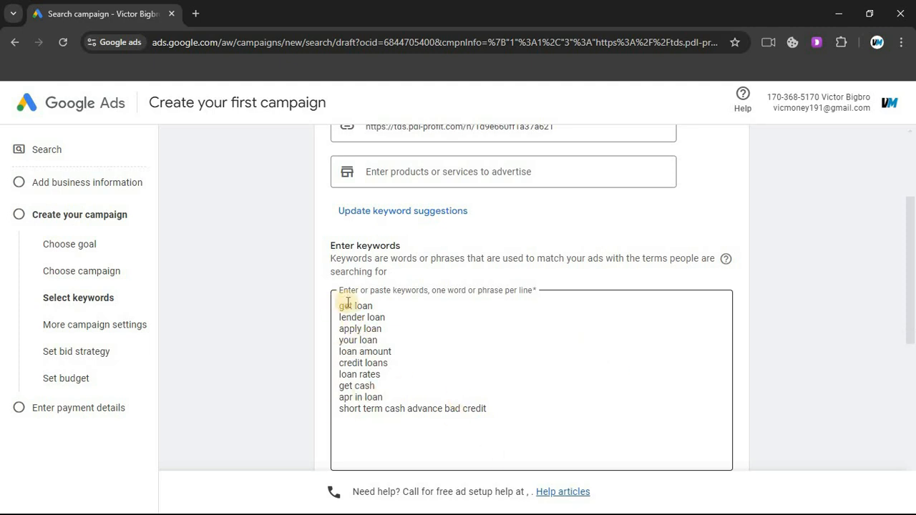
left_click_drag(346, 303, 488, 411)
scroll(458, 363, "up", 1)
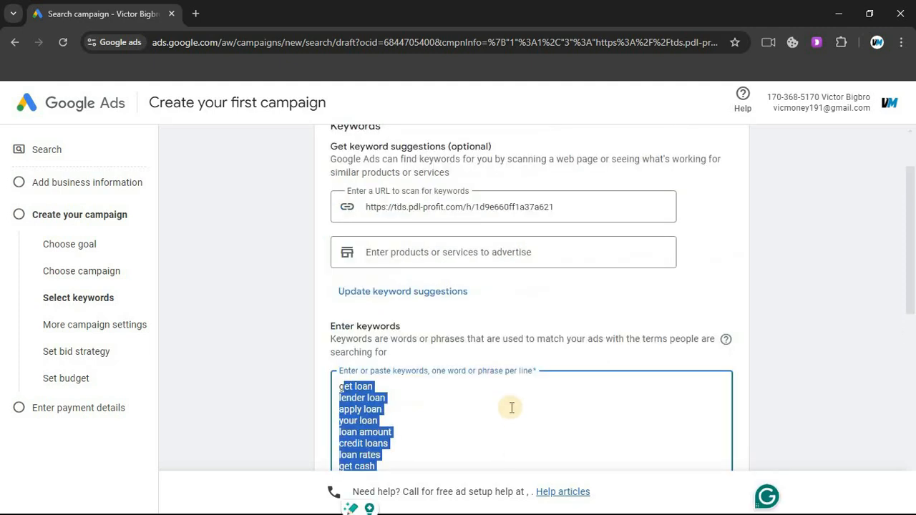
scroll(473, 372, "down", 2)
left_click(436, 308)
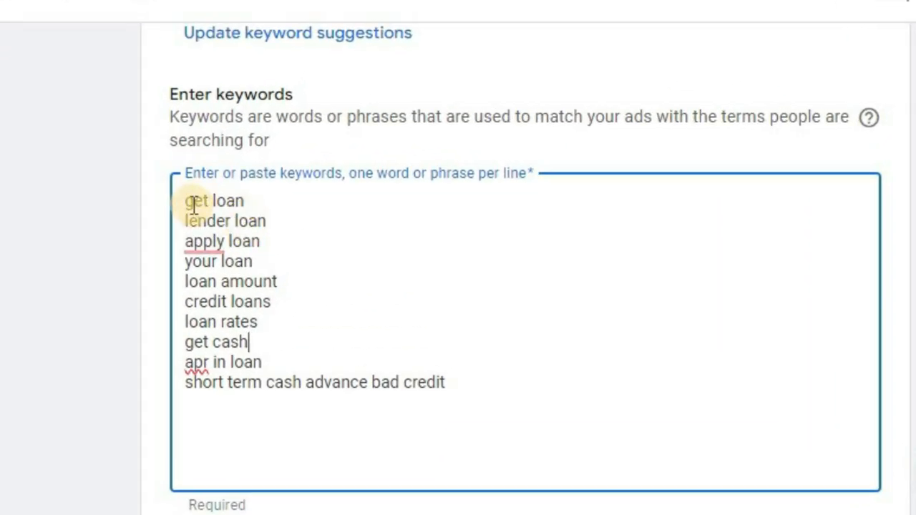
left_click_drag(191, 200, 243, 202)
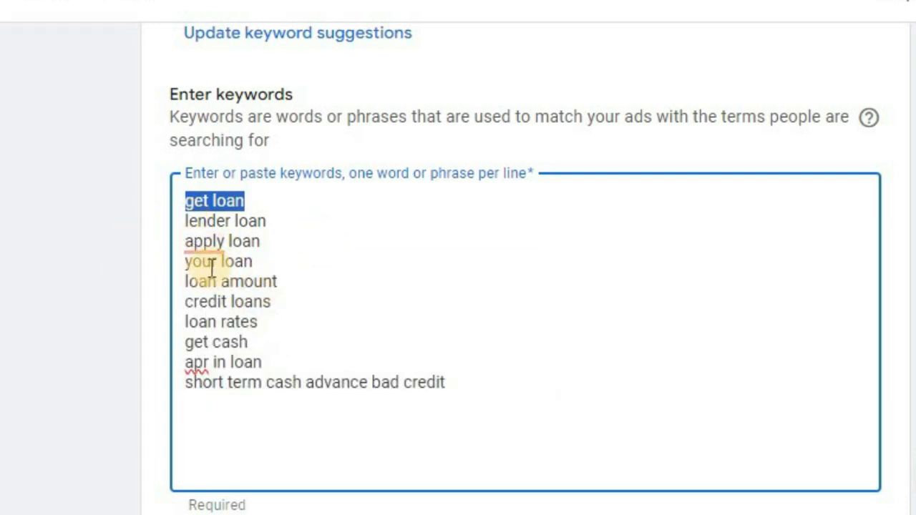
- Delete the keywords "your loan" and "loan amount" from the keyword list, including the blank line between the remaining entries
left_click_drag(180, 262, 254, 262)
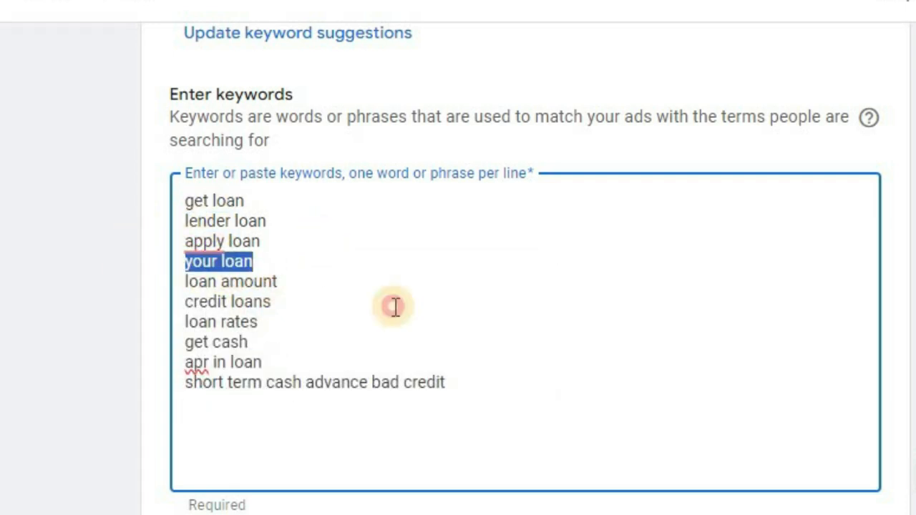
key("BackSpace")
key("BackSpace")
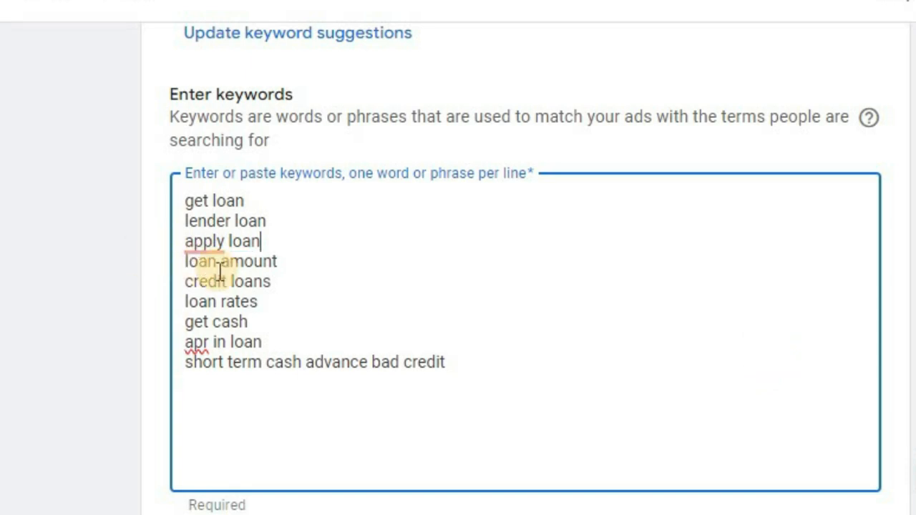
left_click_drag(286, 261, 181, 262)
key("BackSpace")
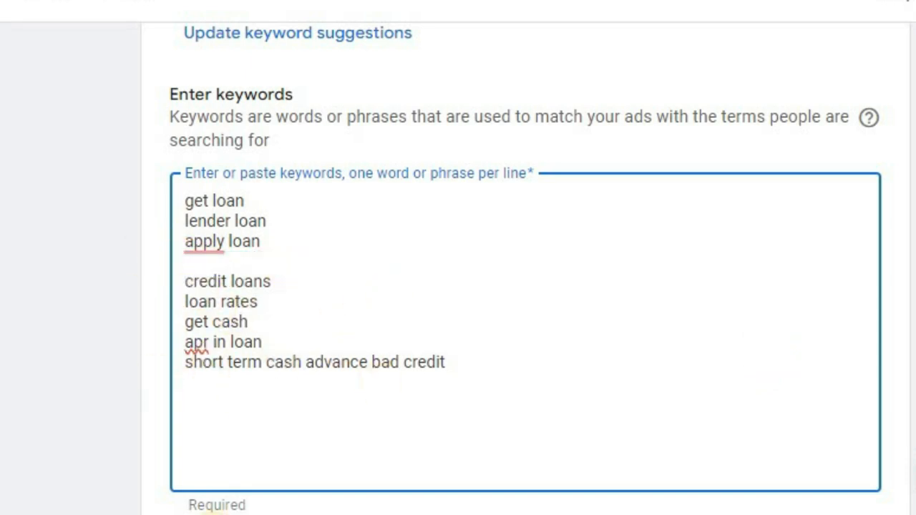
scroll(344, 460, "down", 2)
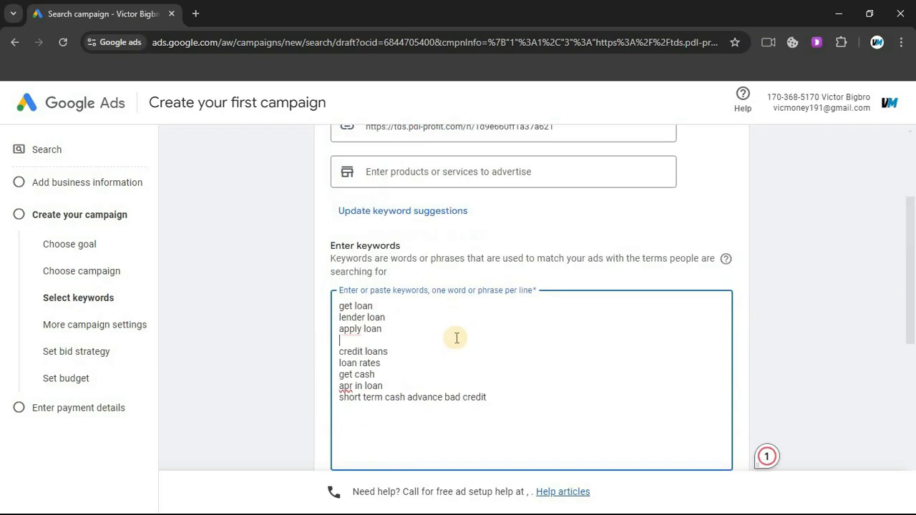
scroll(390, 118, "down", 1)
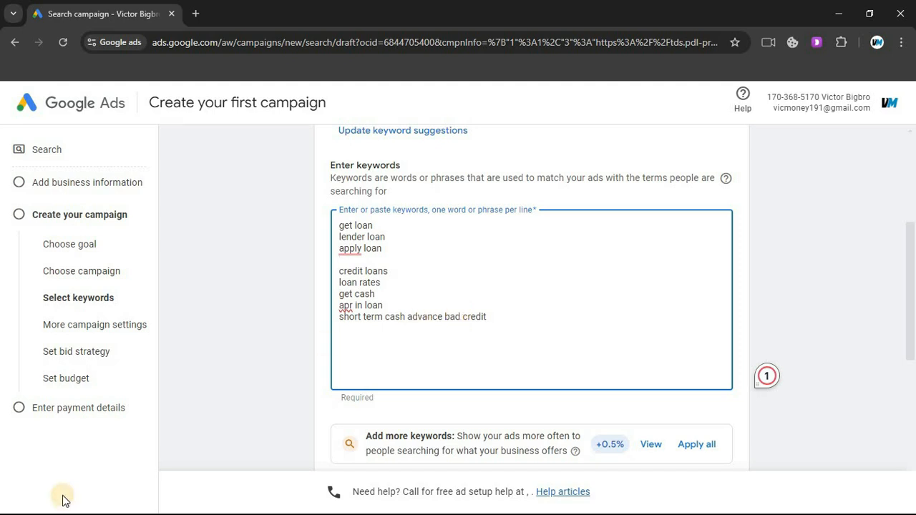
key("BackSpace")
scroll(317, 379, "up", 1)
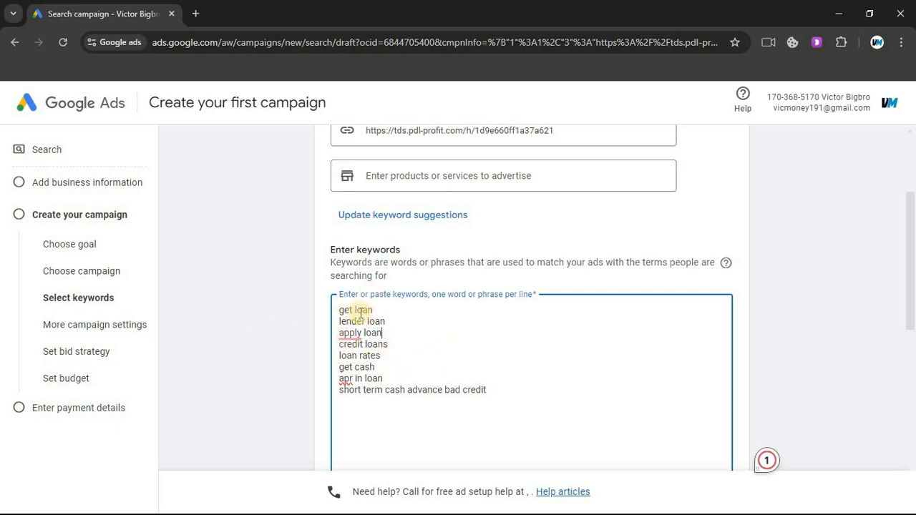
left_click(718, 288)
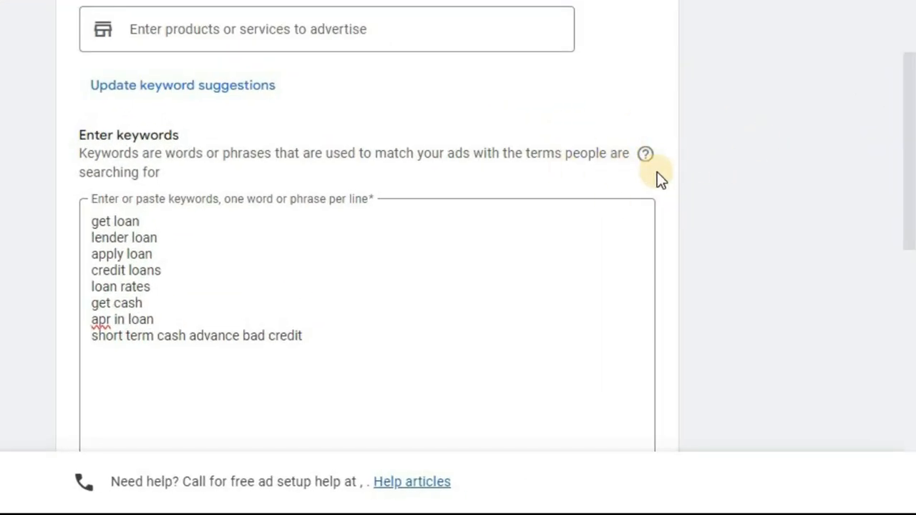
- Read the help on broad, phrase and exact keyword match types, relating it to the keyword "get loan"
mouse_move(649, 159)
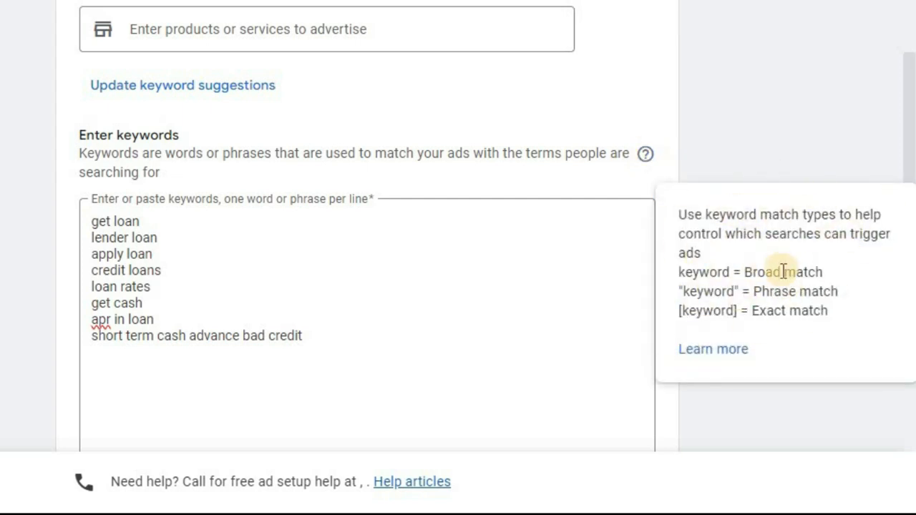
left_click_drag(679, 310, 843, 310)
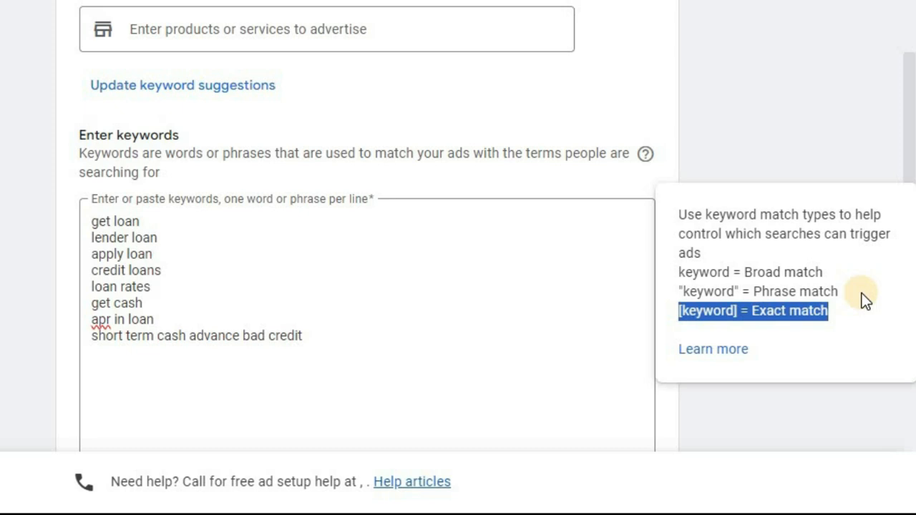
left_click(95, 230)
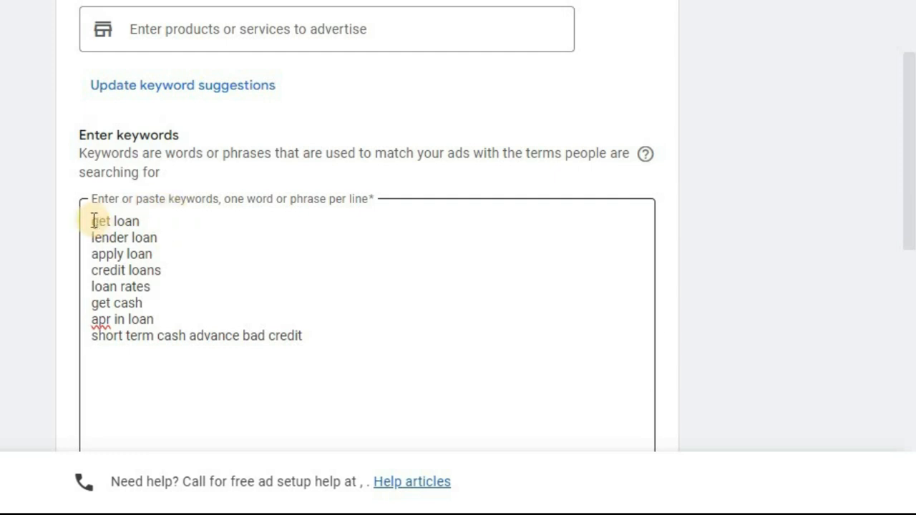
triple_click(161, 222)
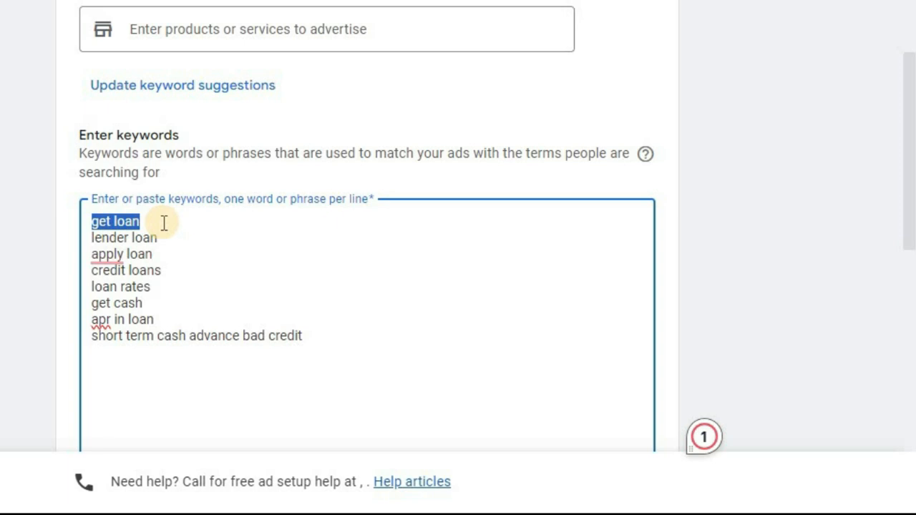
left_click(644, 155)
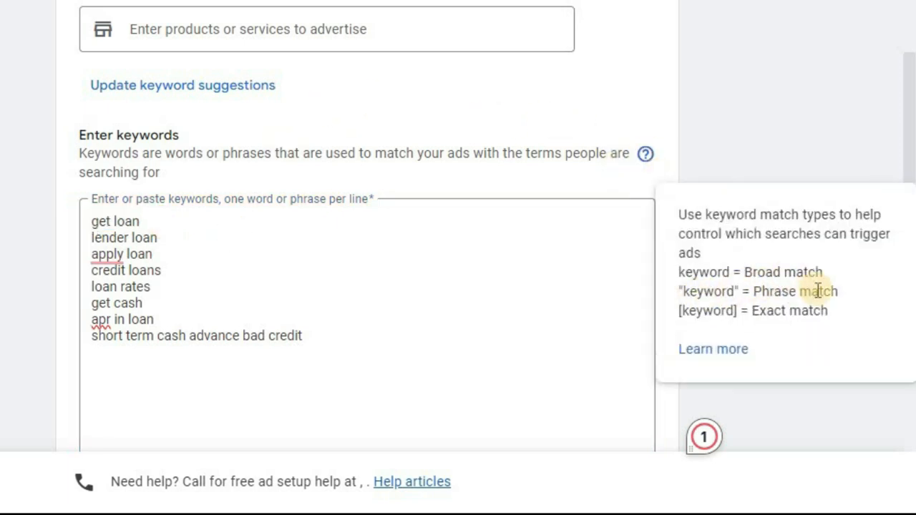
- Replace the keyword list with, one per line, "get a loan", [lender loan], [apply for loan], [credit loans], [loan rates], [get cash] and [apr in loan]
left_click_drag(683, 292, 881, 301)
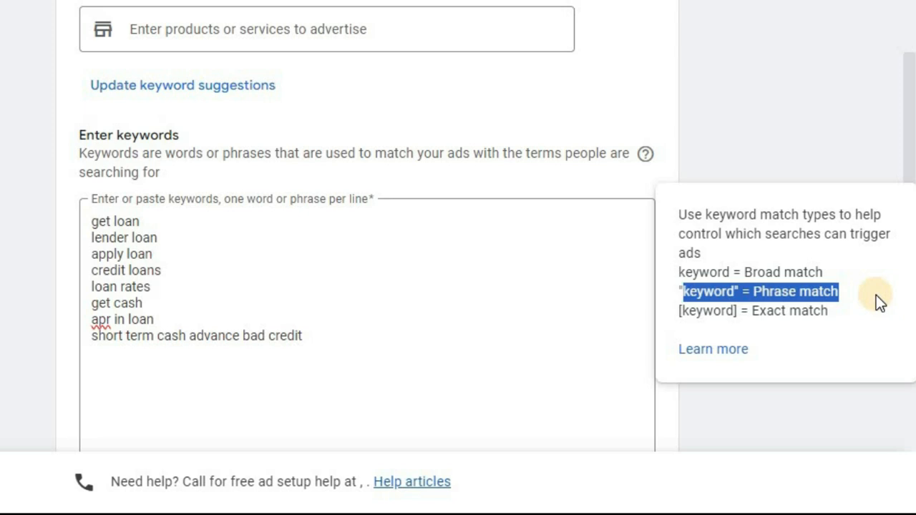
left_click(65, 265)
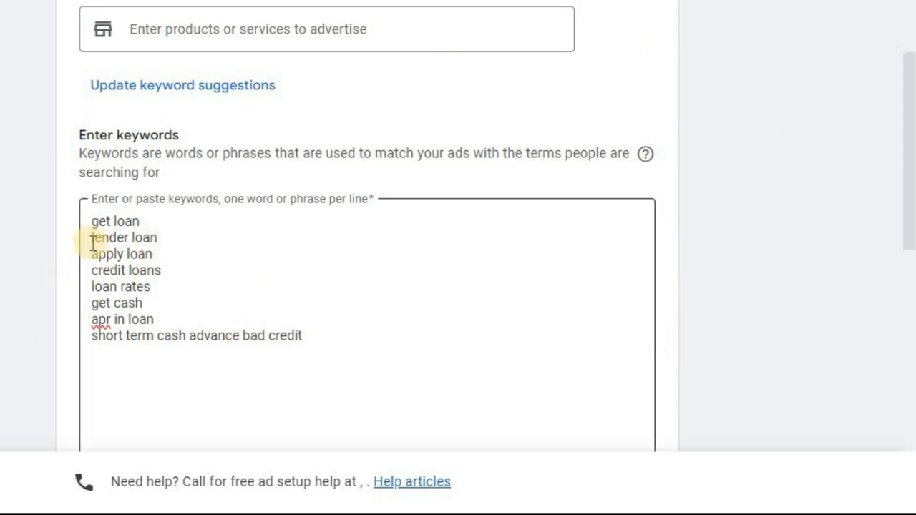
left_click_drag(99, 255, 196, 249)
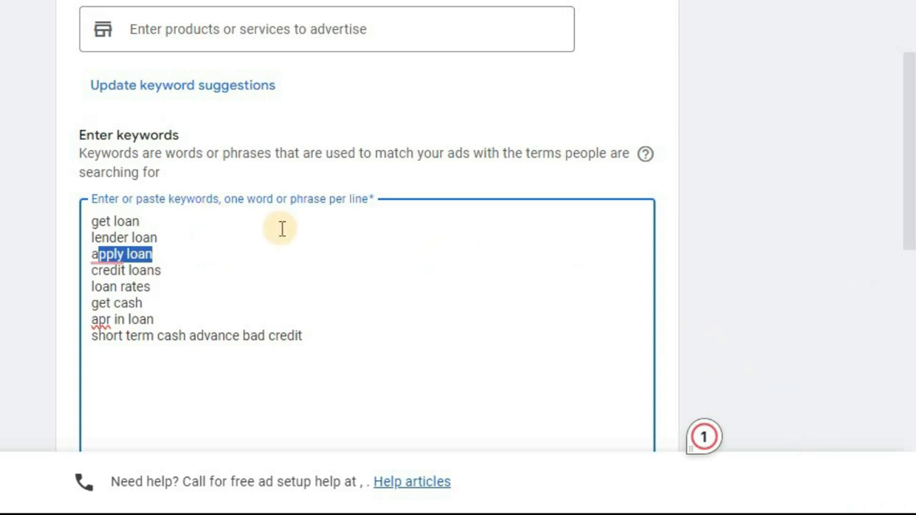
left_click(223, 224)
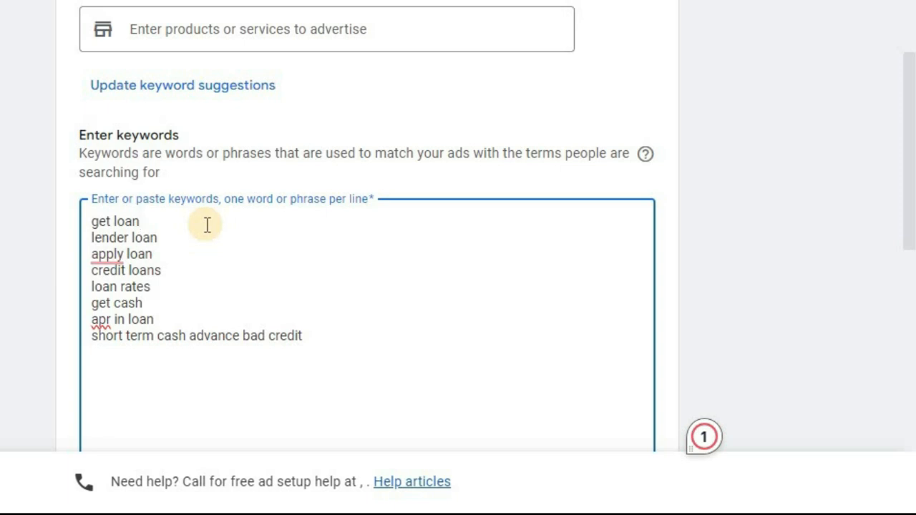
key("ctrl+a")
type("\"get a loan\" [lender loan] [apply for loan] [credit loans] [loan rates] [get cash] [apr in loan]")
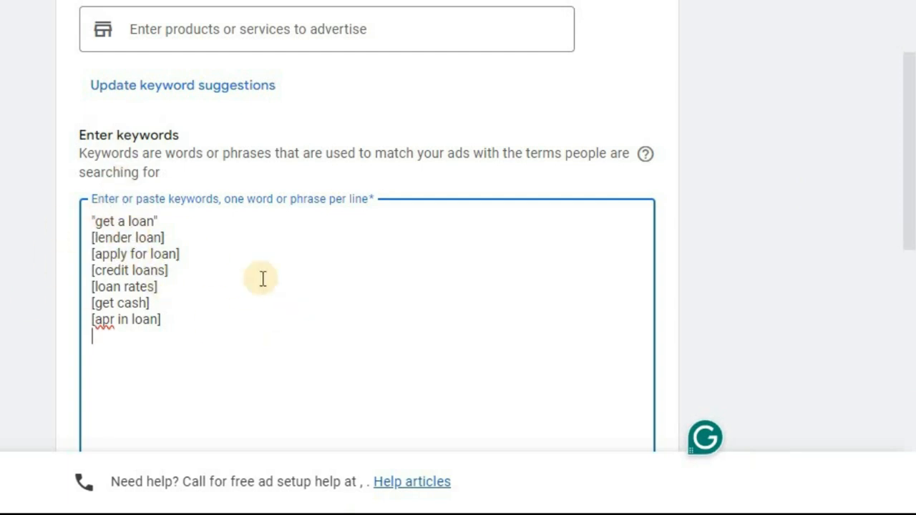
left_click_drag(184, 315, 28, 233)
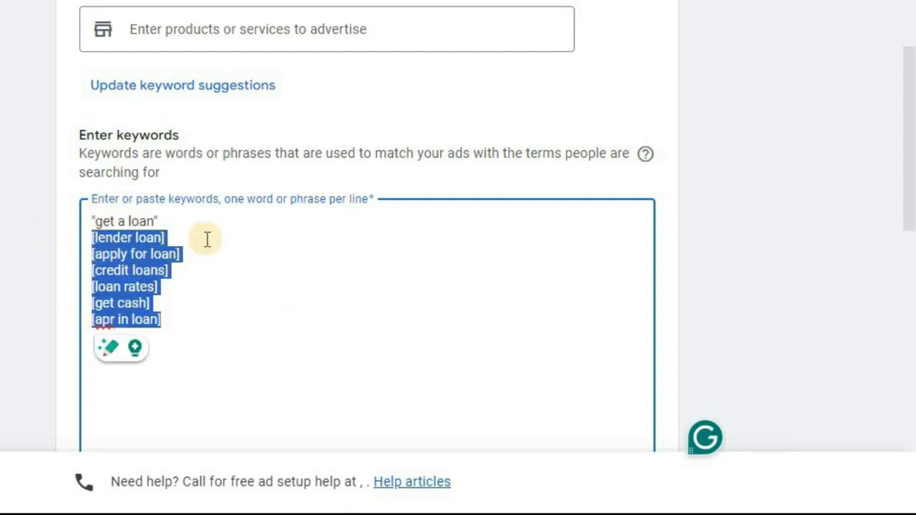
left_click_drag(93, 221, 64, 238)
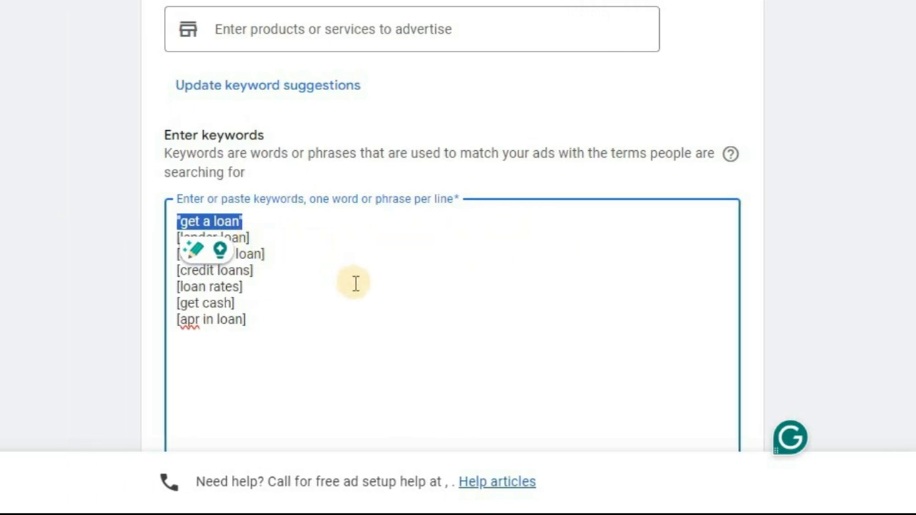
left_click(273, 214)
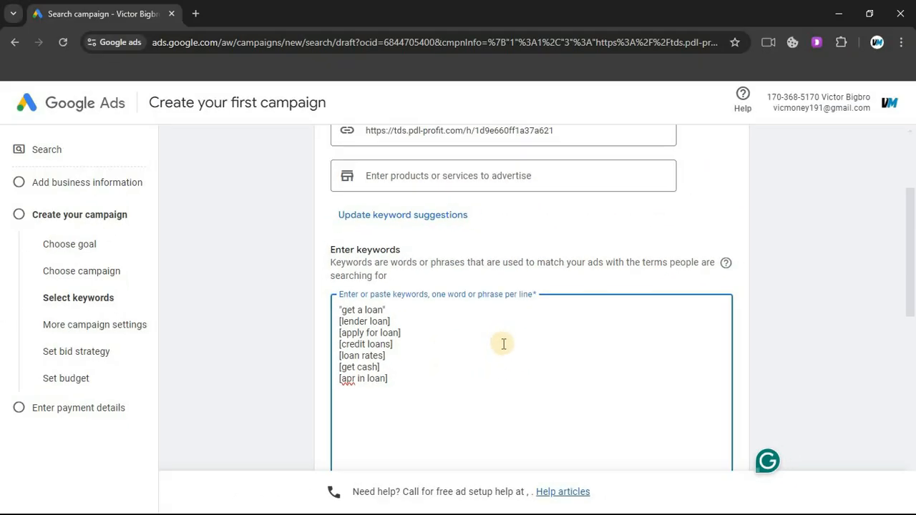
- Switch the campaign's location targeting to custom locations and include the United States as a country
scroll(501, 339, "down", 2)
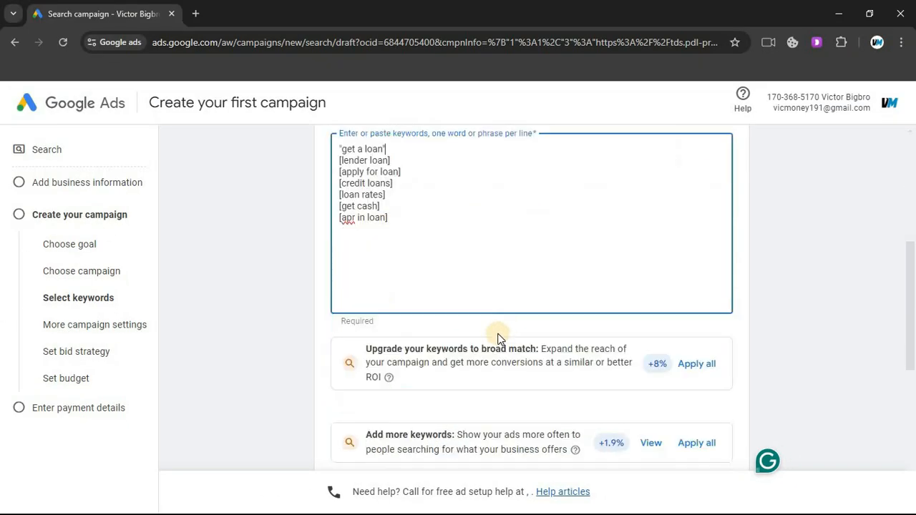
scroll(417, 293, "down", 3)
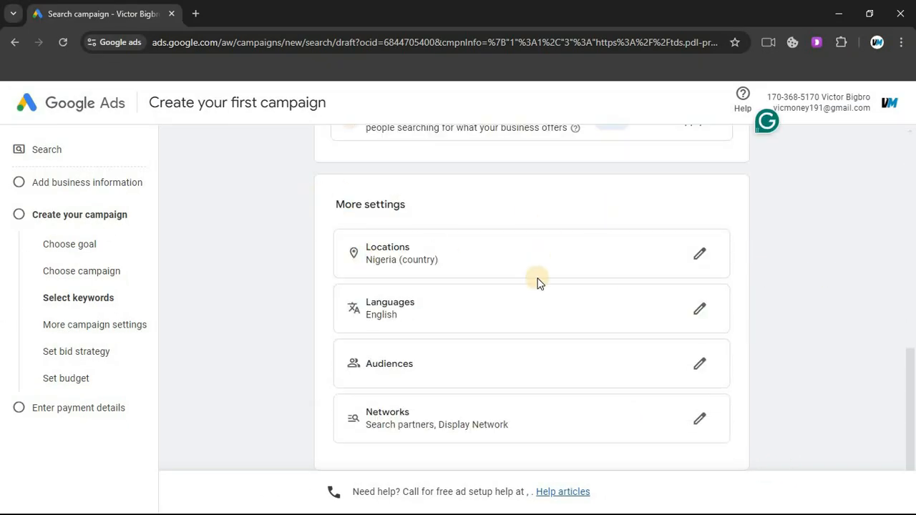
left_click(700, 253)
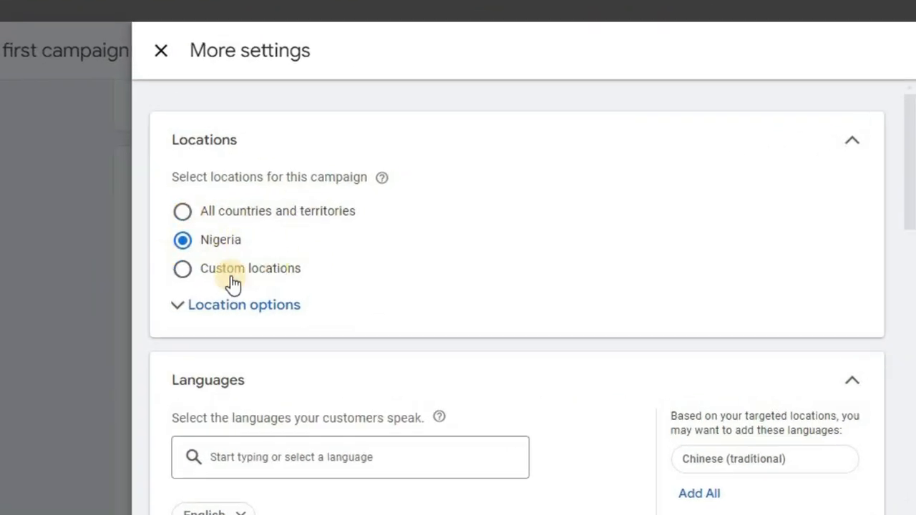
left_click(358, 271)
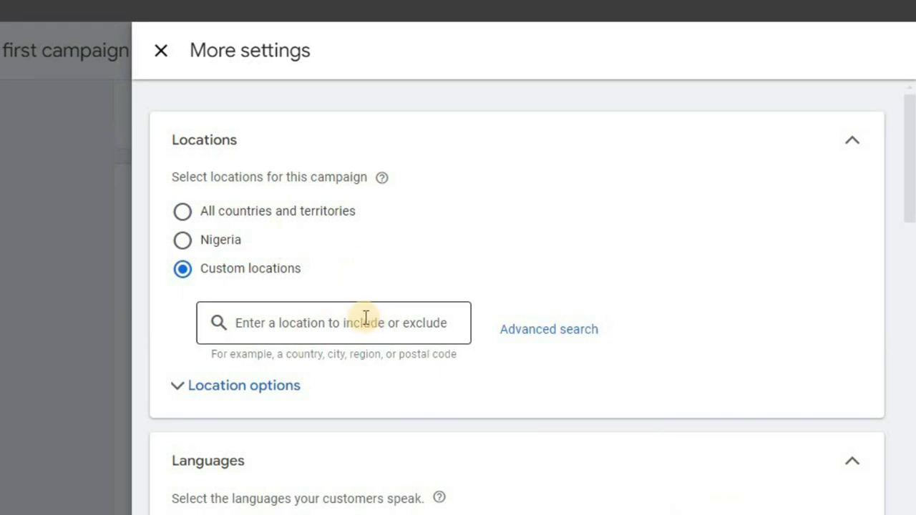
left_click(450, 339)
type("usa")
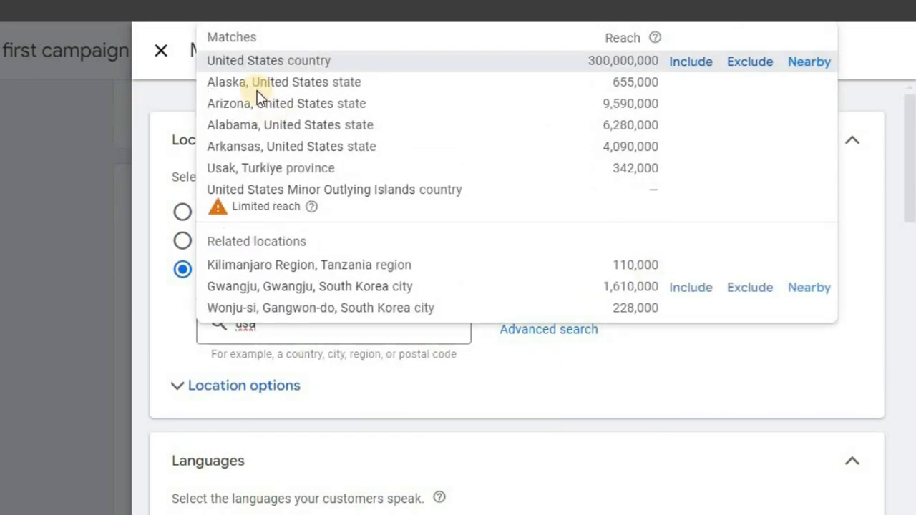
left_click(702, 63)
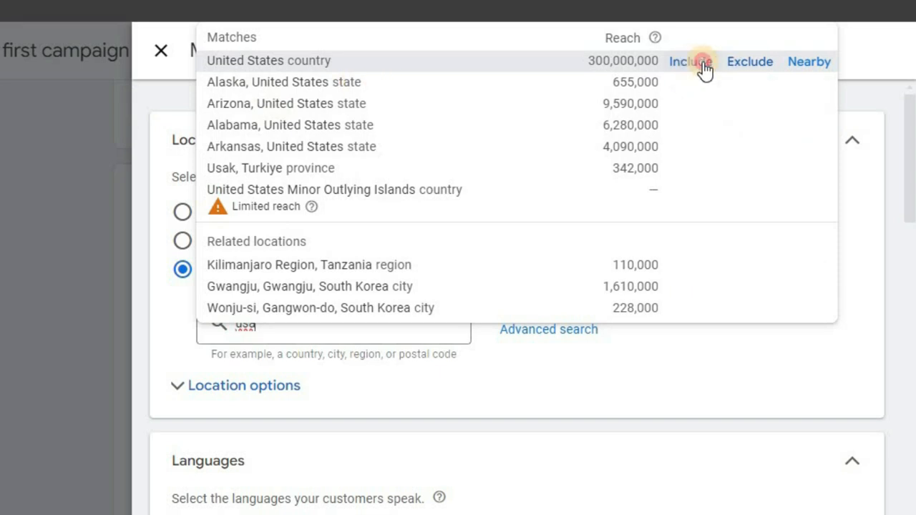
- In the advanced location search, include a 20 mi radius around New York, NY, USA
scroll(468, 226, "down", 2)
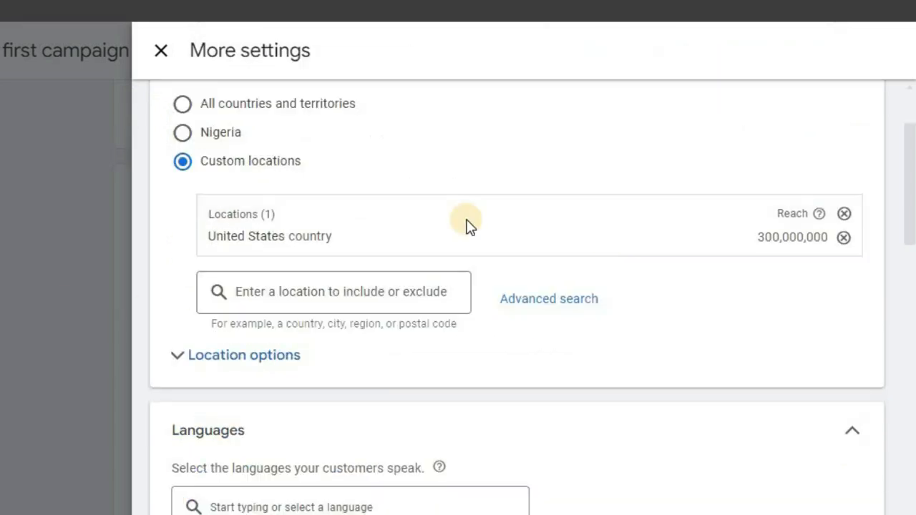
left_click(578, 301)
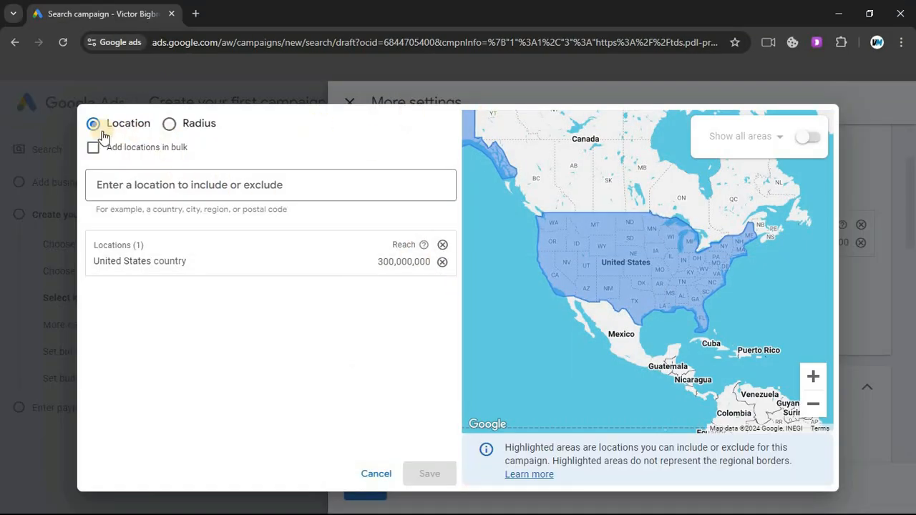
left_click(172, 125)
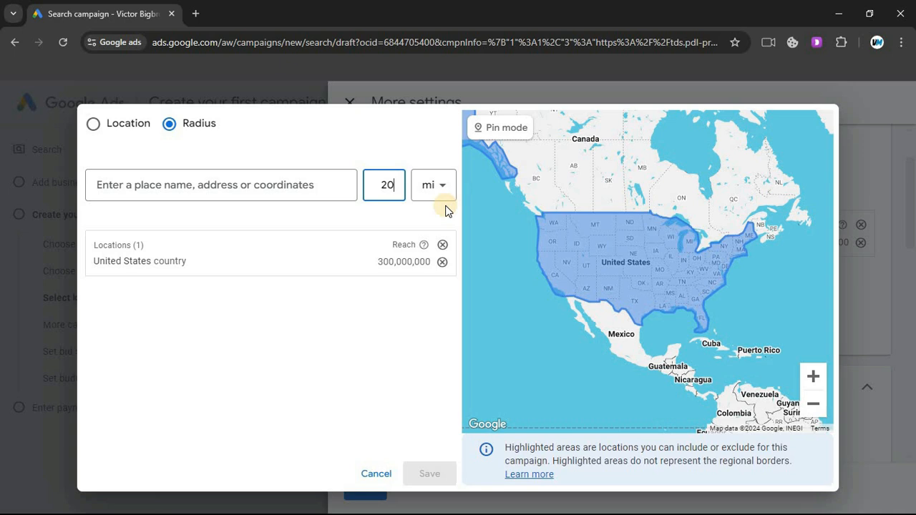
left_click(333, 184)
type("n")
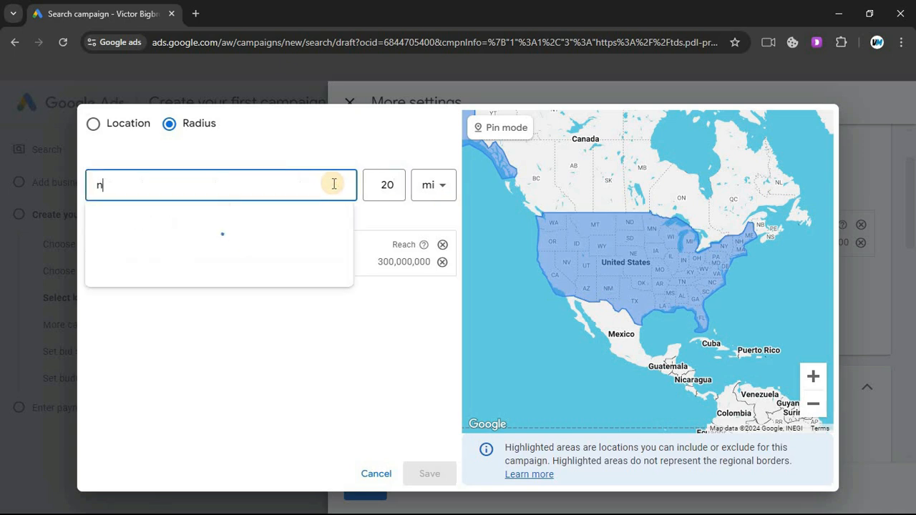
type("ew")
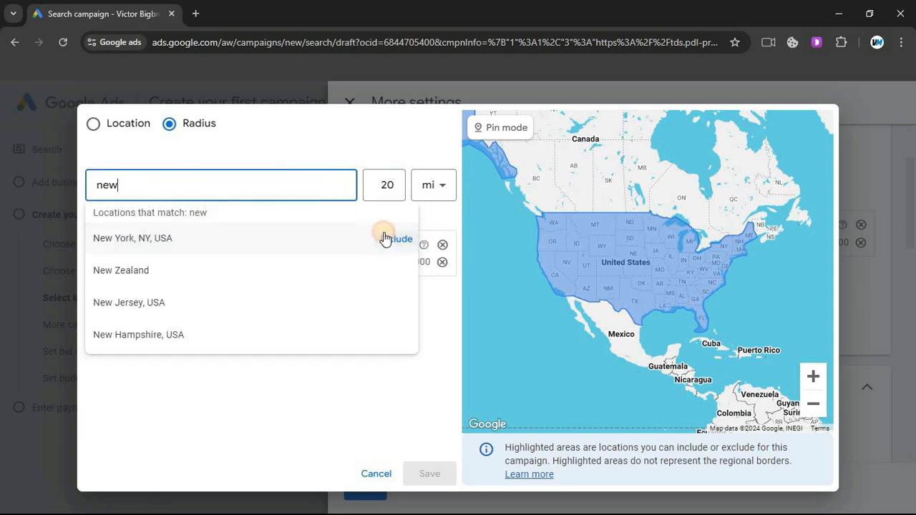
left_click(385, 239)
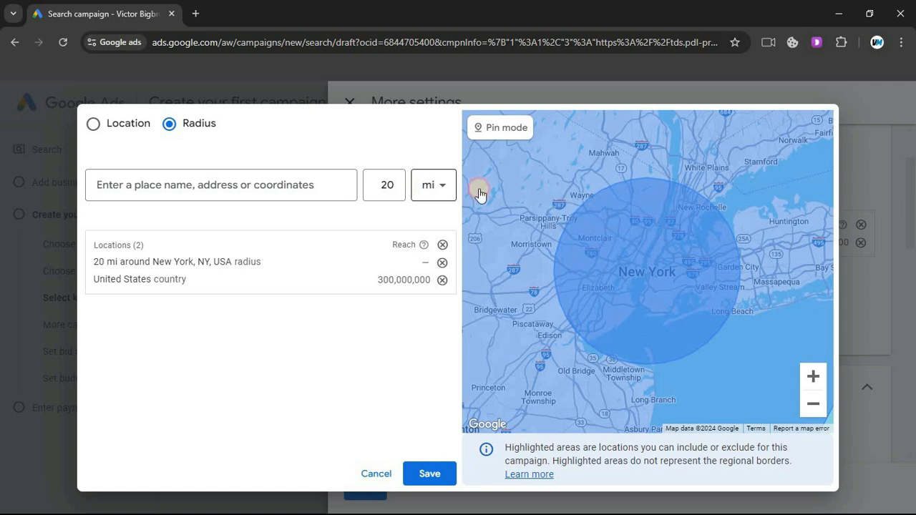
- Check the radius unit choices, remove the New York radius target and leave the advanced location search without saving
left_click(433, 186)
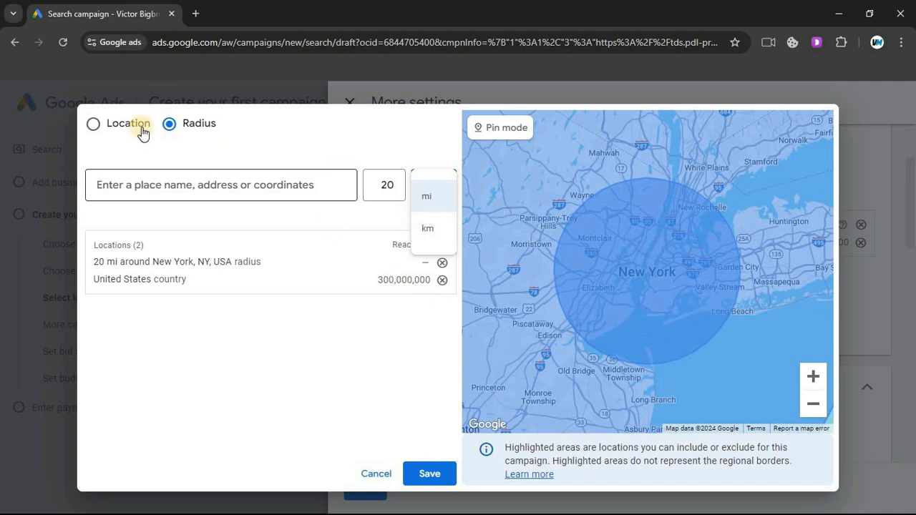
left_click(376, 322)
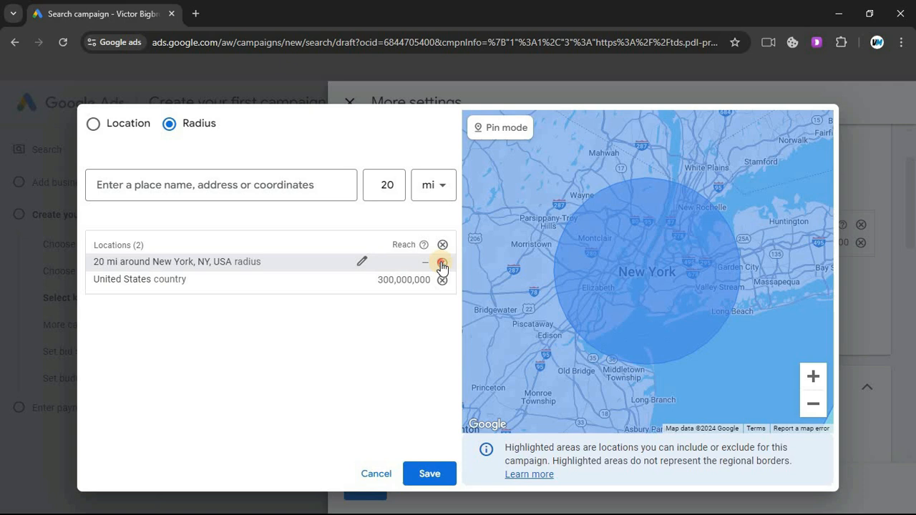
left_click(386, 265)
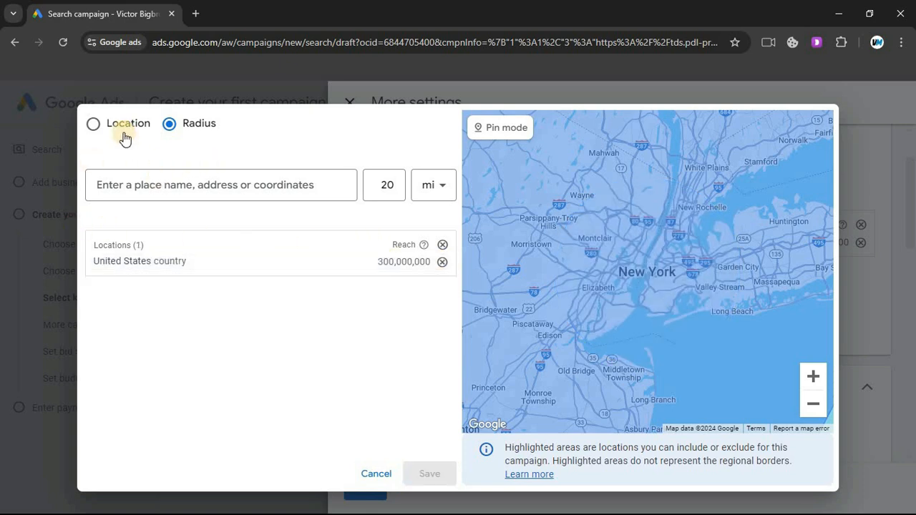
left_click(95, 125)
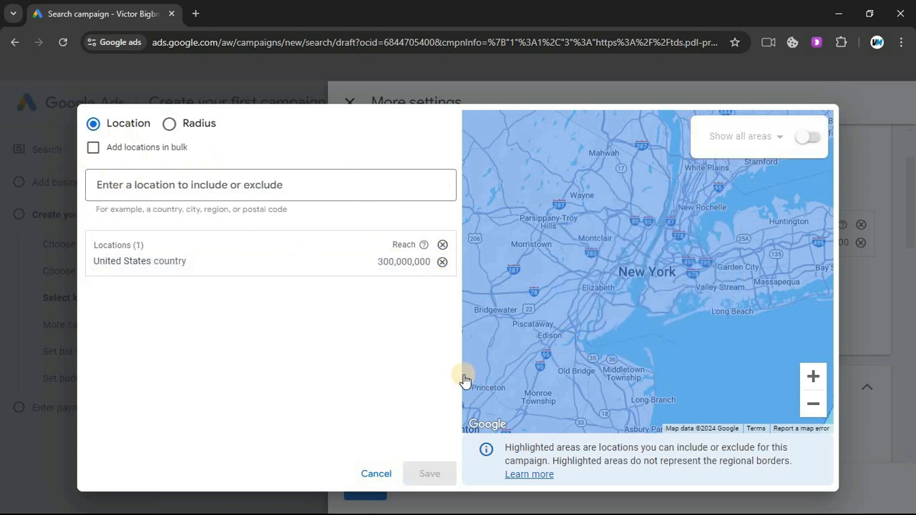
left_click(378, 473)
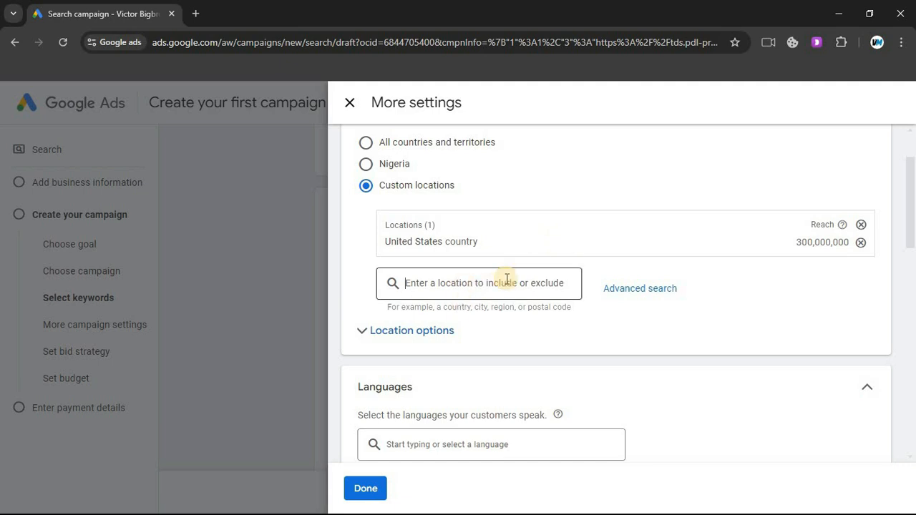
- Include the city of Houston, Texas, United States as a custom location and remove it again
type("t")
key("BackSpace")
type("husto")
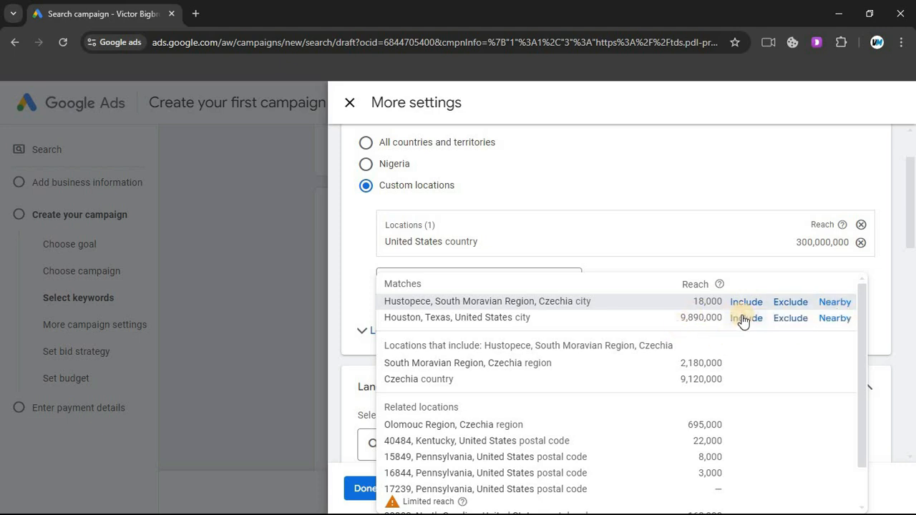
left_click(745, 318)
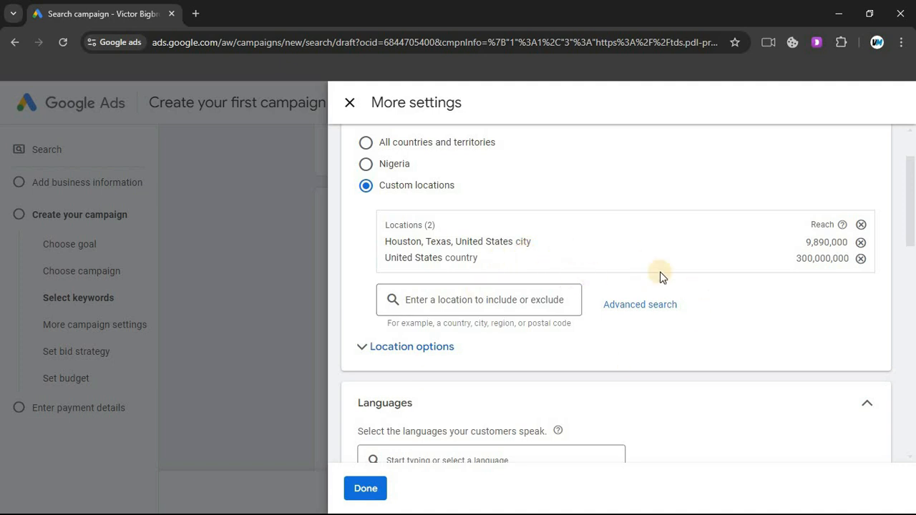
left_click(861, 242)
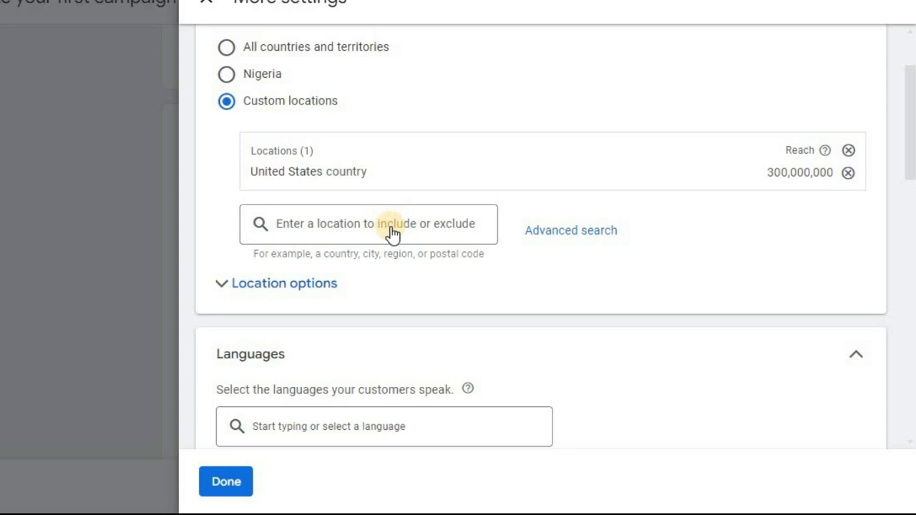
- Review the language setting and browse the audience segments under Who they are, expanding Parental Status and its Parents group
scroll(321, 283, "down", 1)
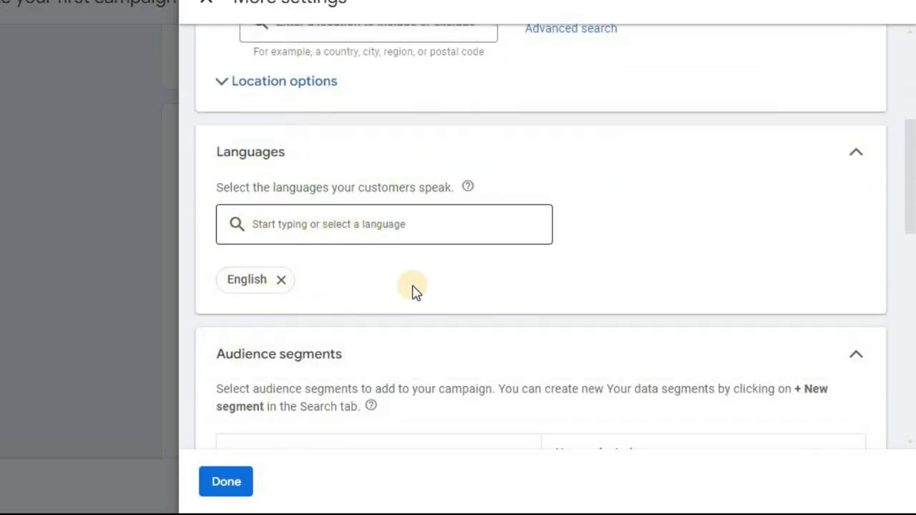
scroll(712, 215, "up", 1)
scroll(711, 211, "down", 5)
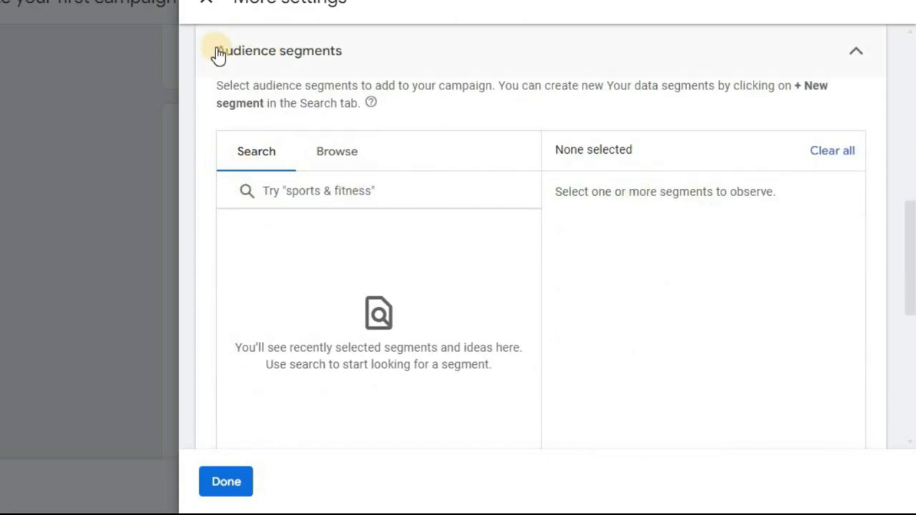
scroll(322, 108, "up", 1)
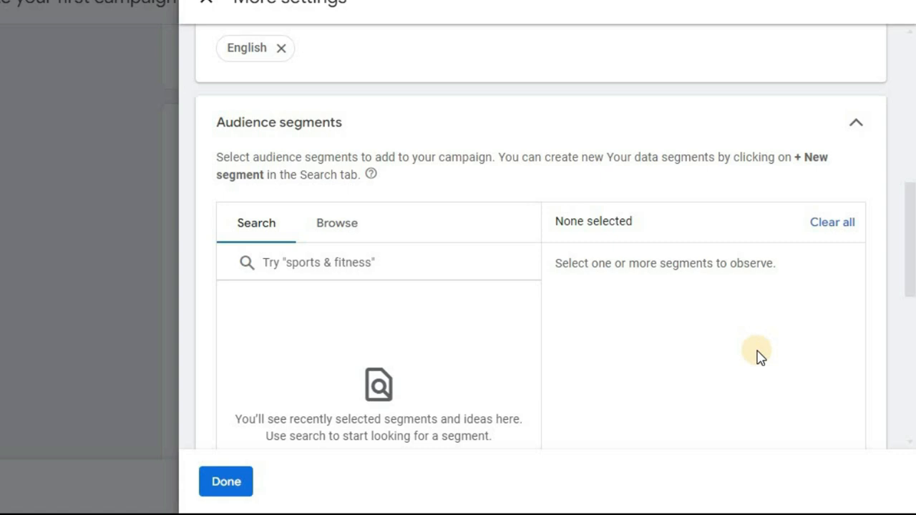
left_click(327, 230)
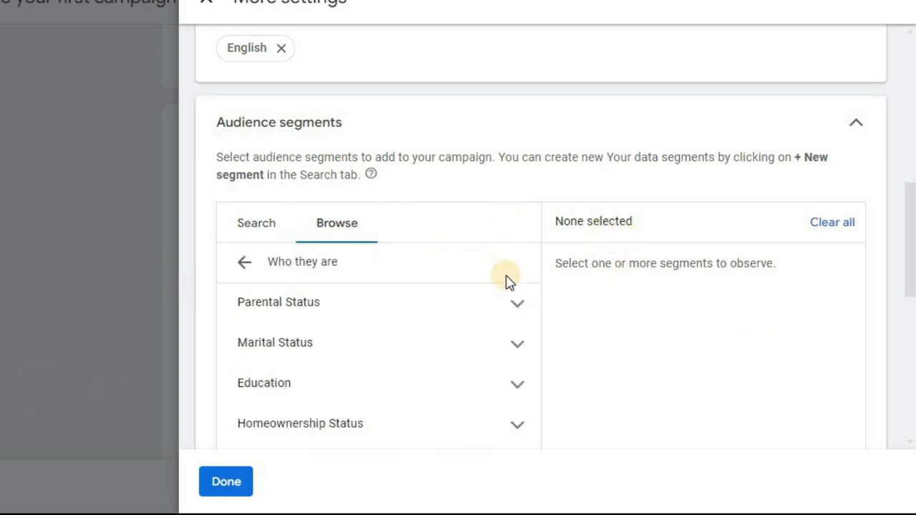
scroll(345, 282, "down", 2)
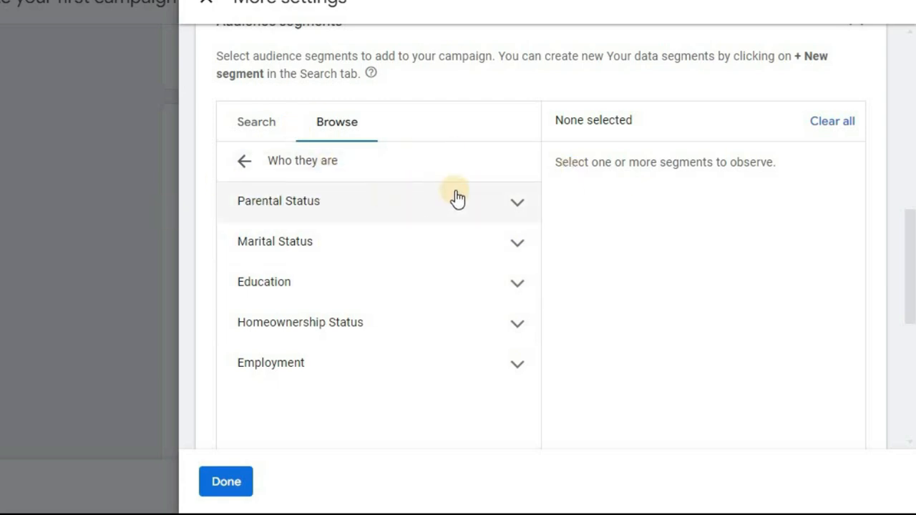
left_click(509, 203)
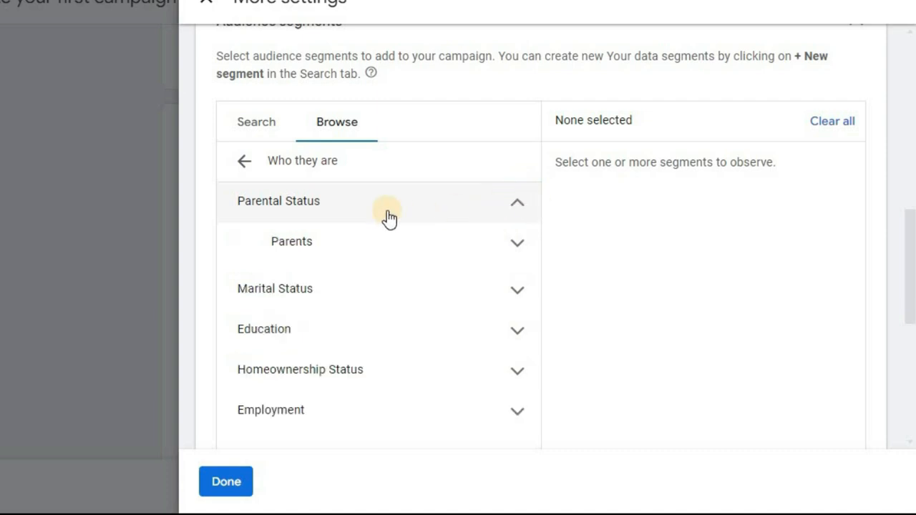
left_click(475, 254)
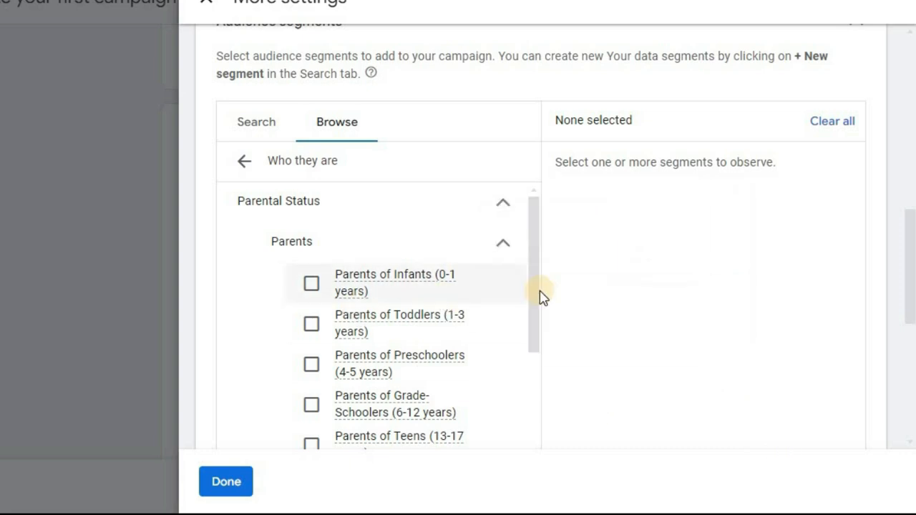
- Review the parent age groups under Parental Status, collapse Parents, and expand Marital Status and Education to examine their segments
scroll(367, 258, "down", 2)
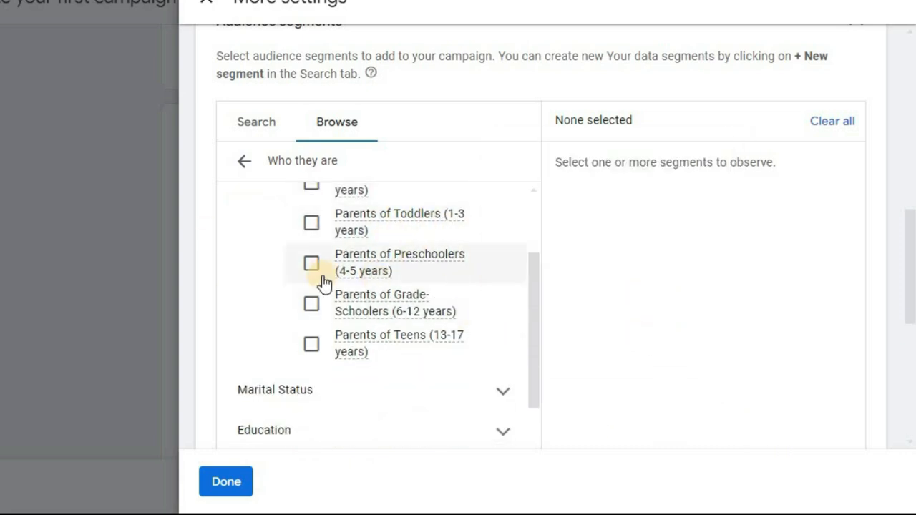
scroll(439, 279, "up", 2)
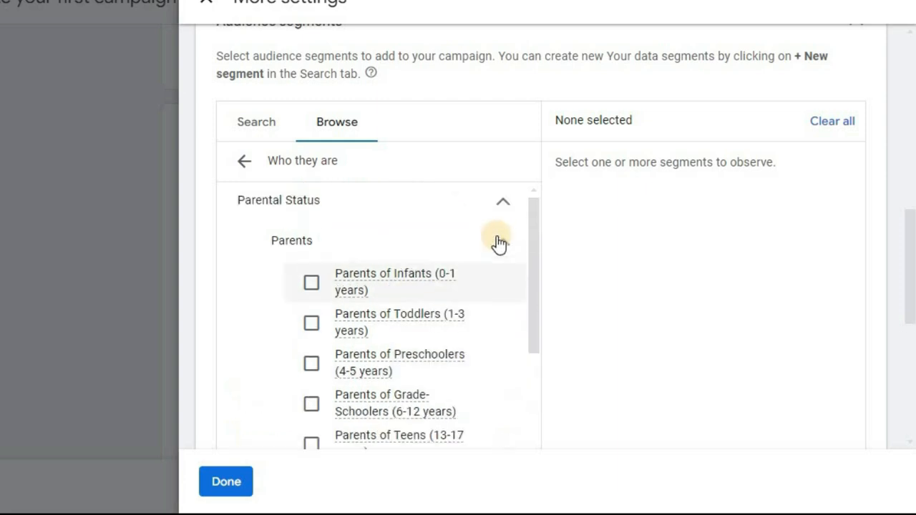
left_click(503, 247)
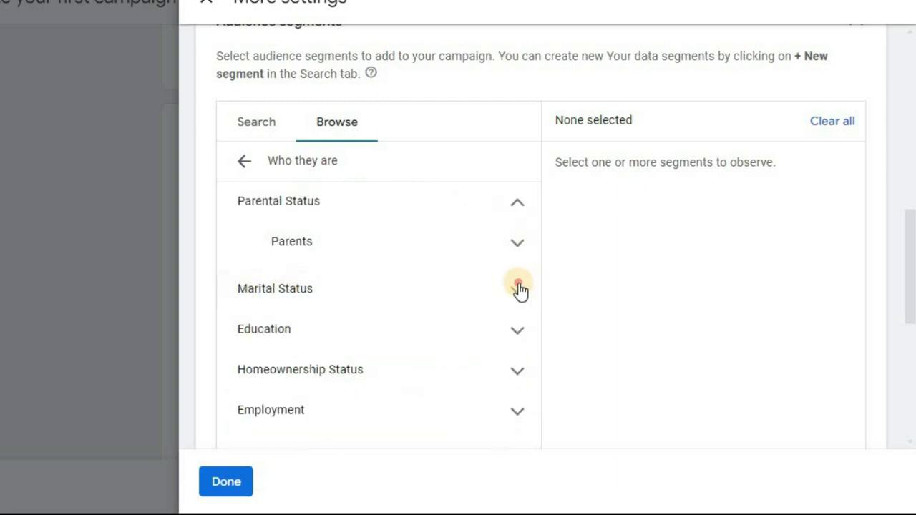
left_click(435, 304)
scroll(462, 301, "down", 2)
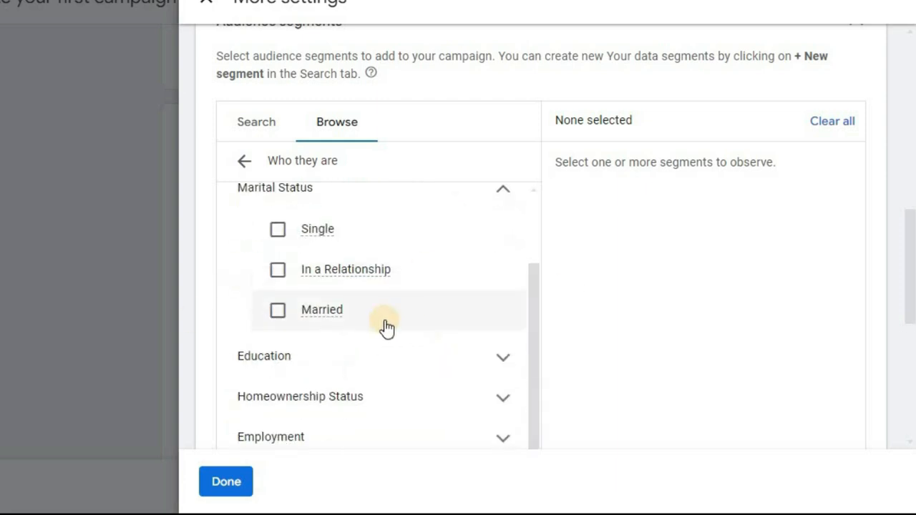
left_click(418, 350)
scroll(339, 302, "down", 3)
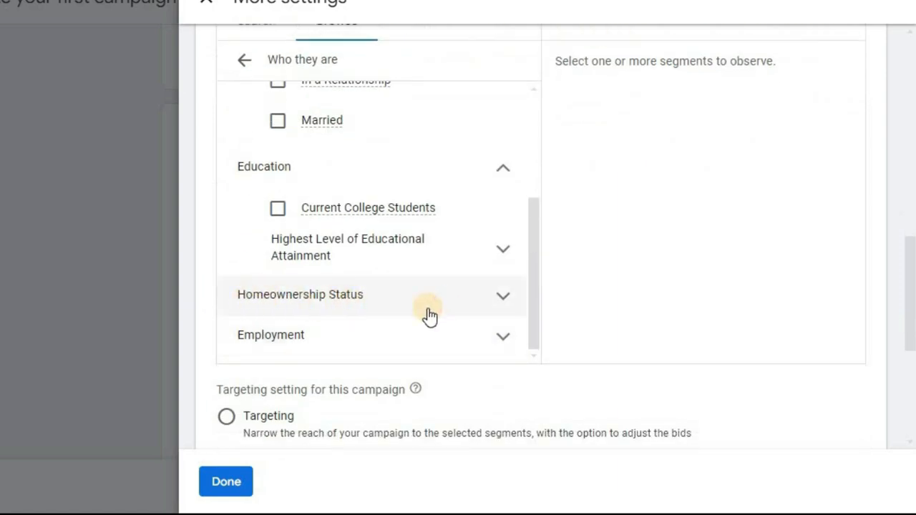
- Examine the Homeownership Status segments and the Employment groups under Who they are, collapsing Homeownership Status again
left_click(505, 296)
scroll(495, 270, "down", 2)
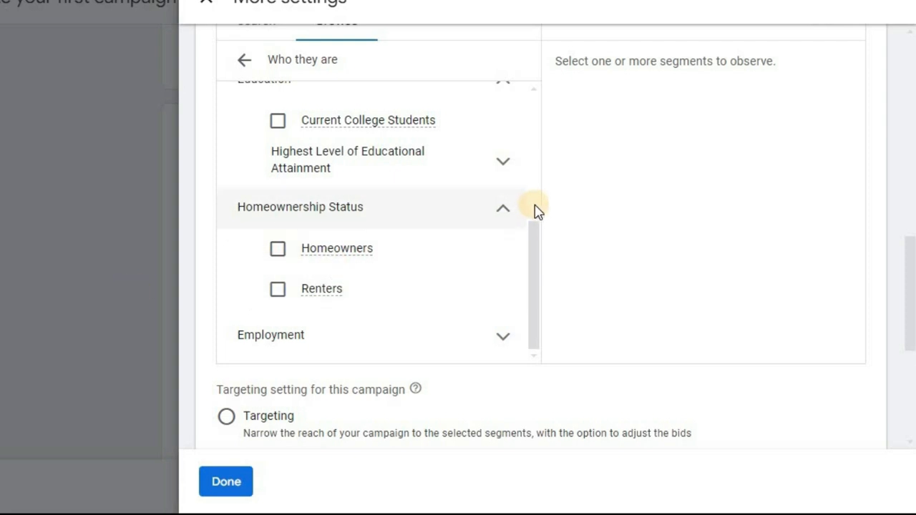
left_click(505, 212)
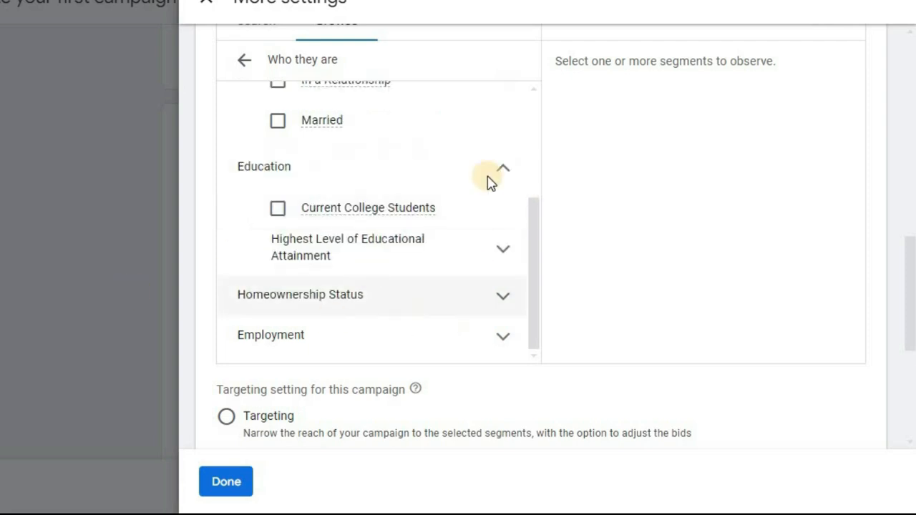
scroll(472, 161, "down", 3)
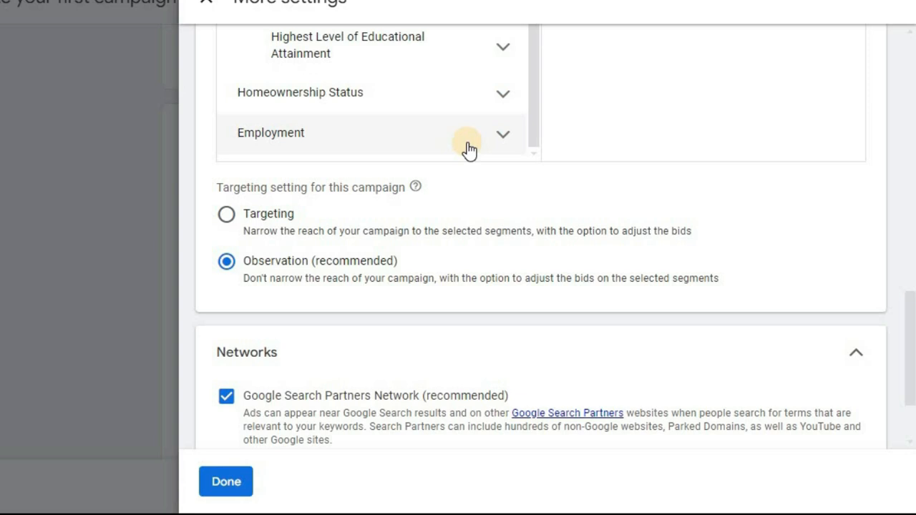
left_click(351, 132)
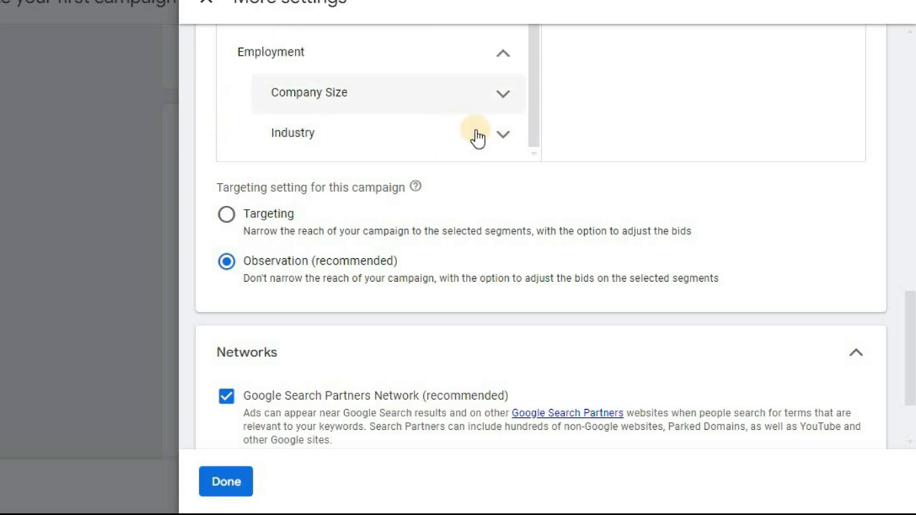
scroll(479, 133, "up", 2)
scroll(558, 136, "up", 10)
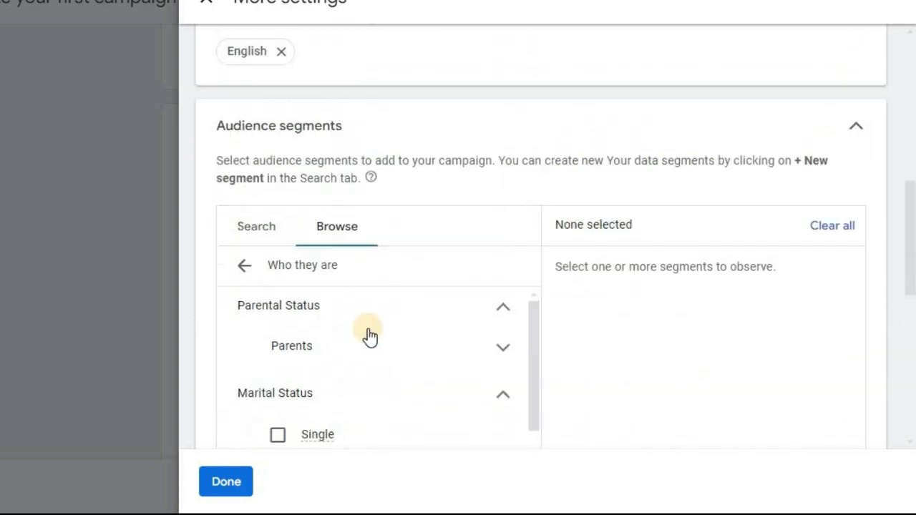
scroll(290, 236, "down", 3)
scroll(348, 243, "down", 2)
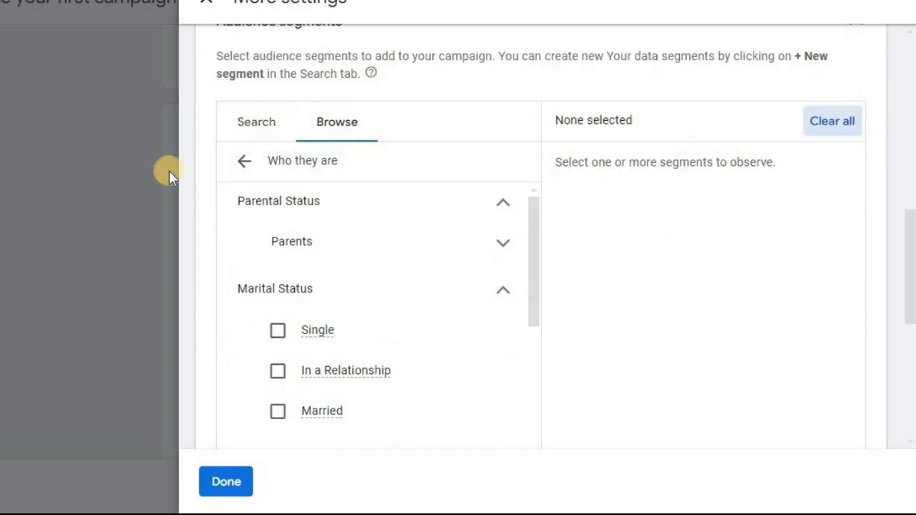
scroll(752, 159, "up", 2)
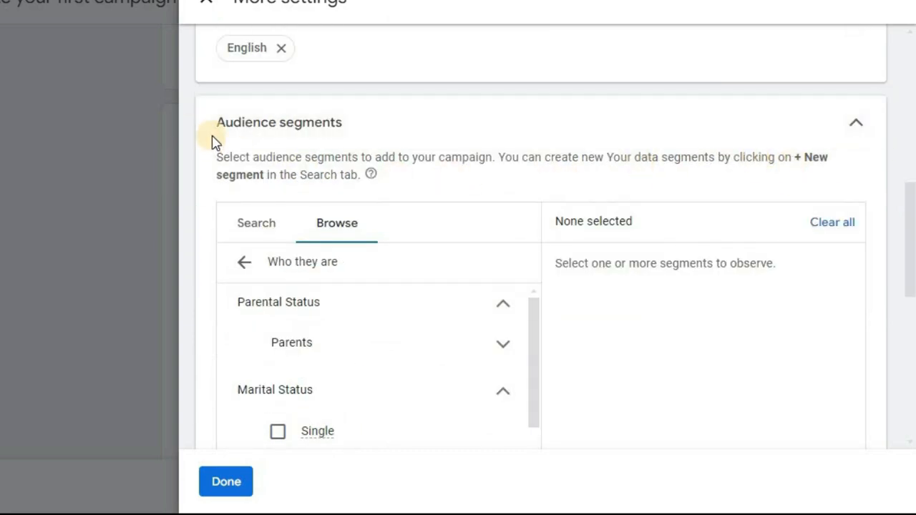
scroll(194, 135, "down", 2)
- Search the audience segments for "finace" and look through the in-market financial segments, including the details of Business Financial Services
left_click(270, 122)
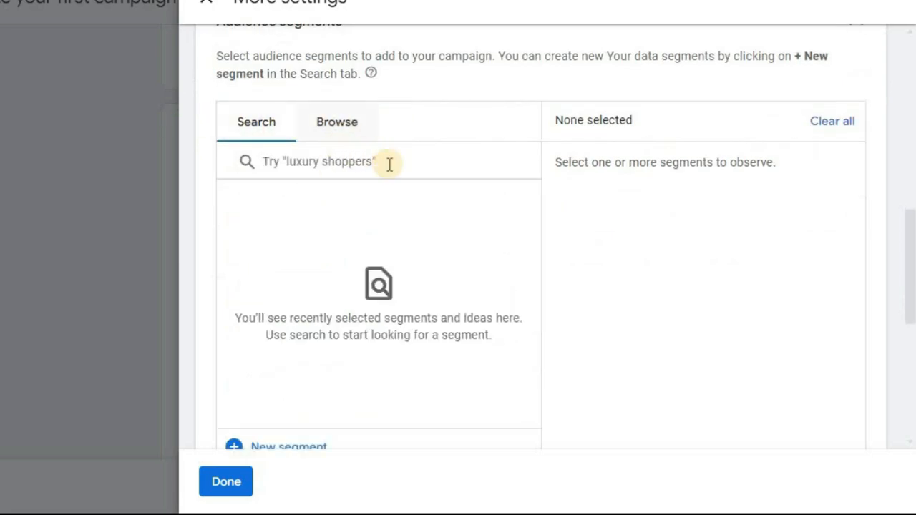
scroll(279, 104, "up", 2)
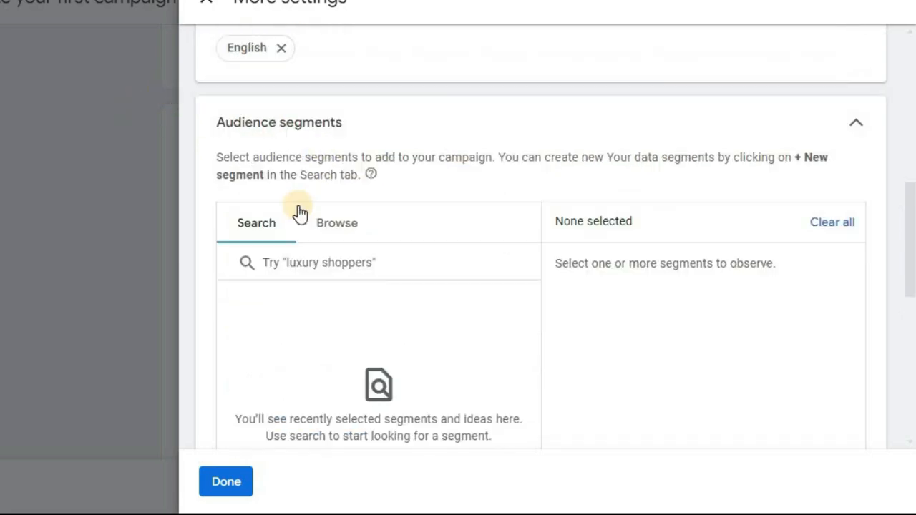
left_click(326, 262)
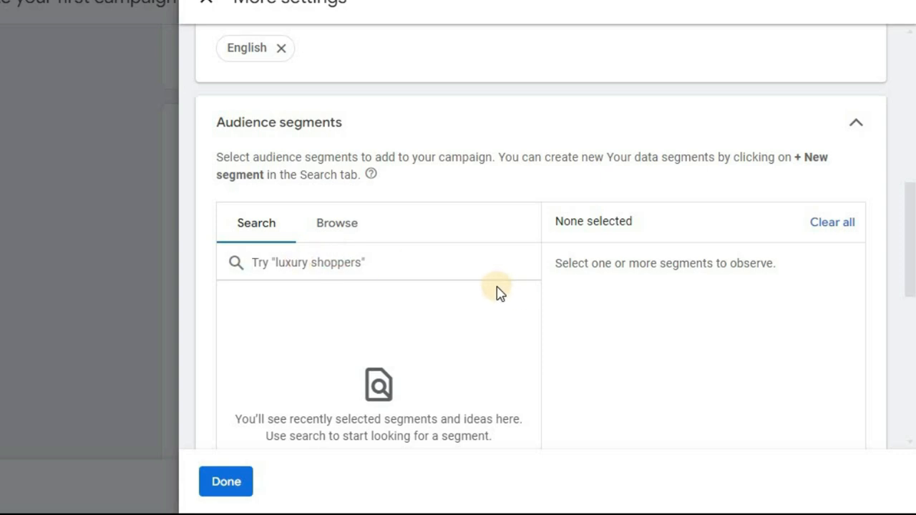
type("finace")
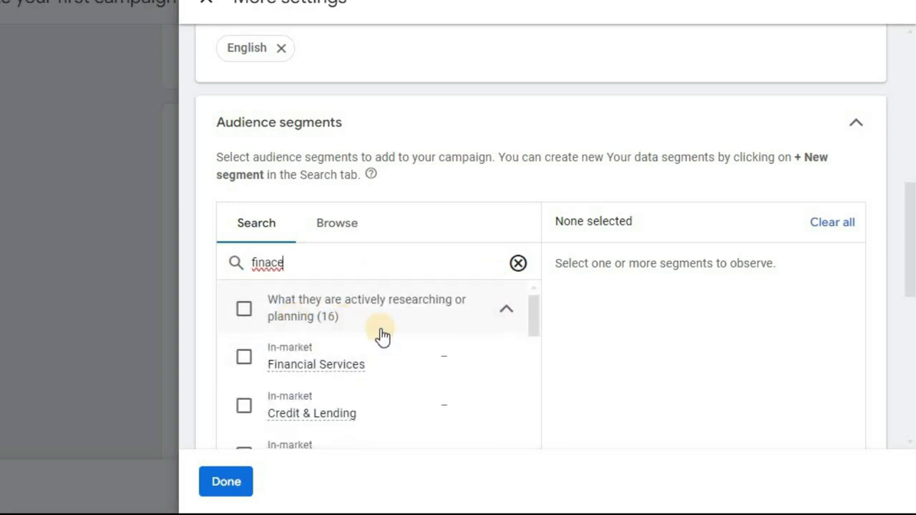
scroll(412, 326, "down", 2)
scroll(322, 319, "up", 1)
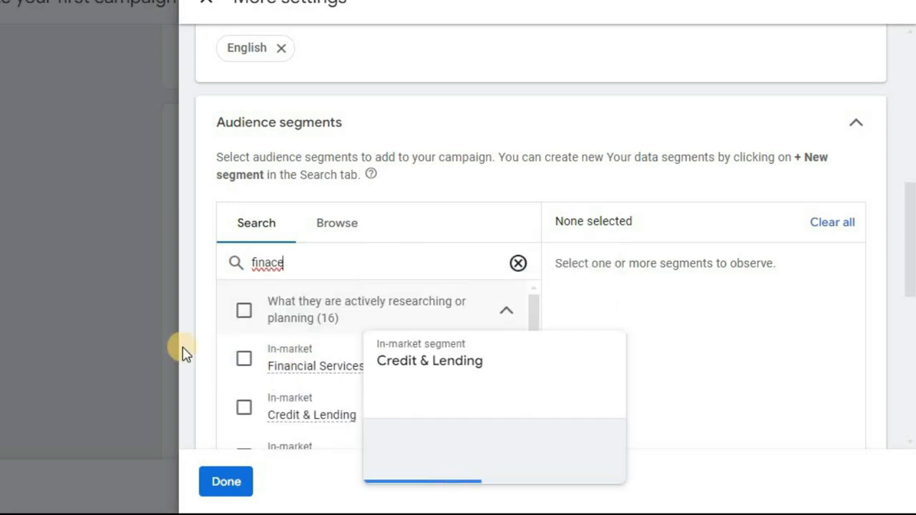
scroll(280, 310, "down", 1)
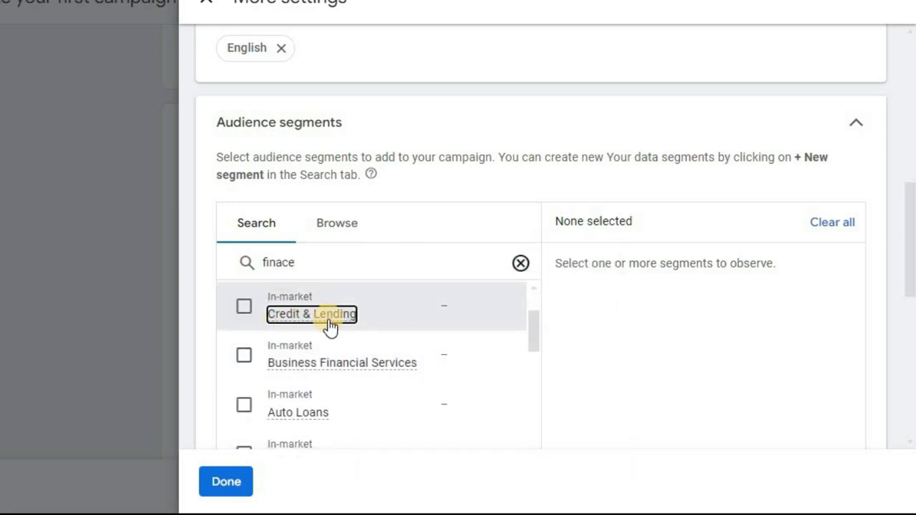
mouse_move(422, 375)
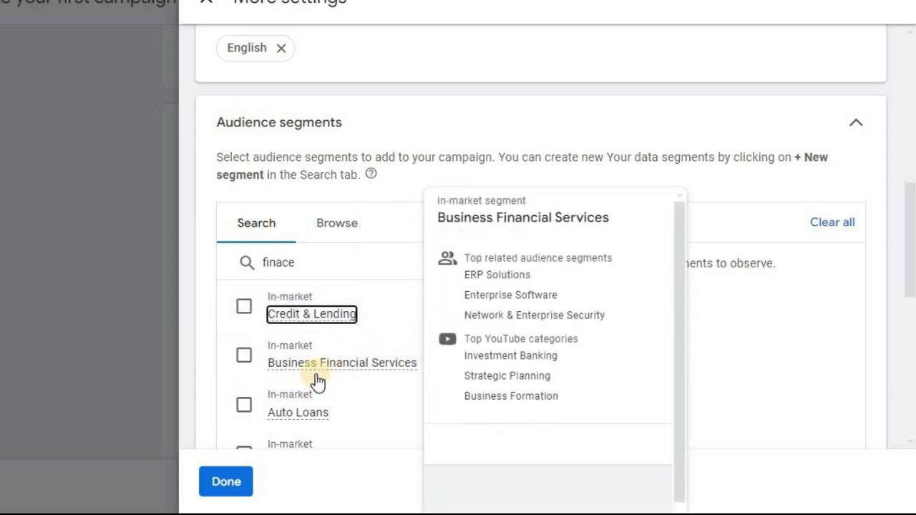
scroll(380, 365, "down", 2)
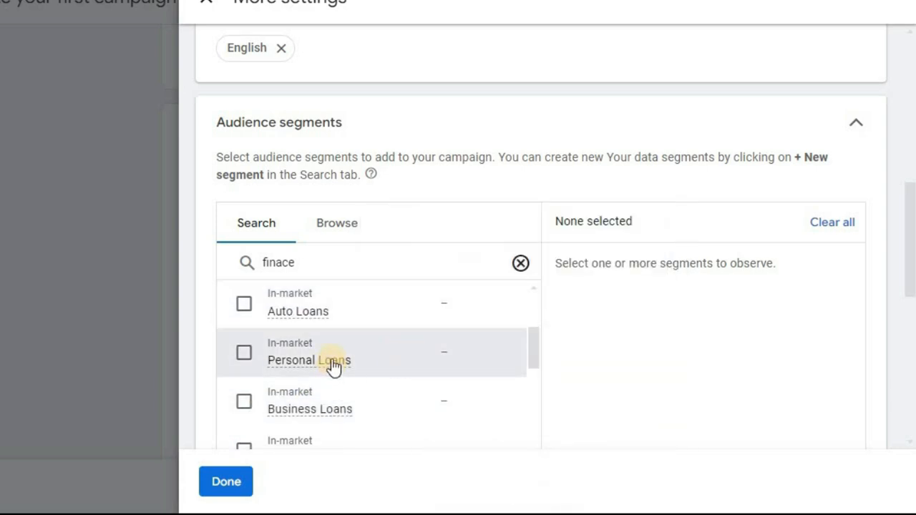
scroll(315, 350, "up", 1)
scroll(300, 336, "up", 1)
scroll(258, 354, "down", 1)
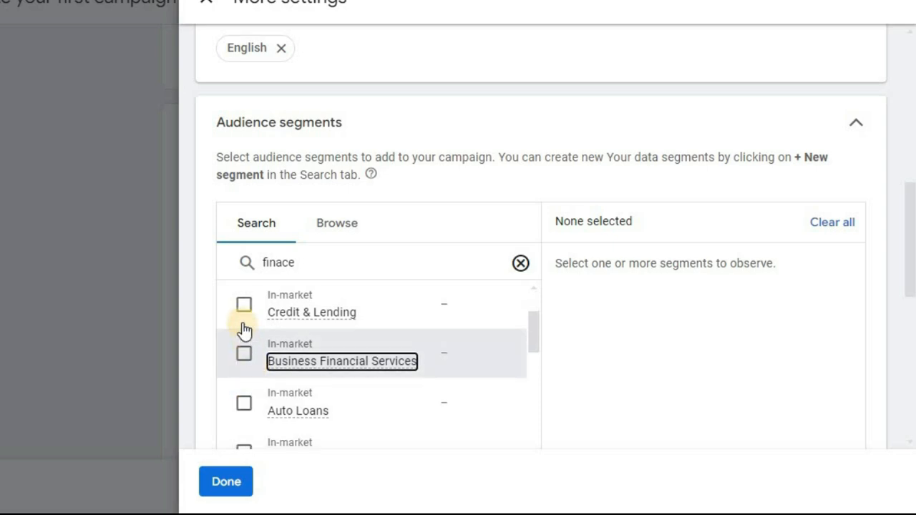
- Add the in-market segments Auto Loans, Personal Loans, Business Loans and Home Purchase Loans to the campaign's audience
scroll(243, 337, "down", 2)
left_click(244, 303)
left_click(244, 352)
scroll(246, 315, "down", 2)
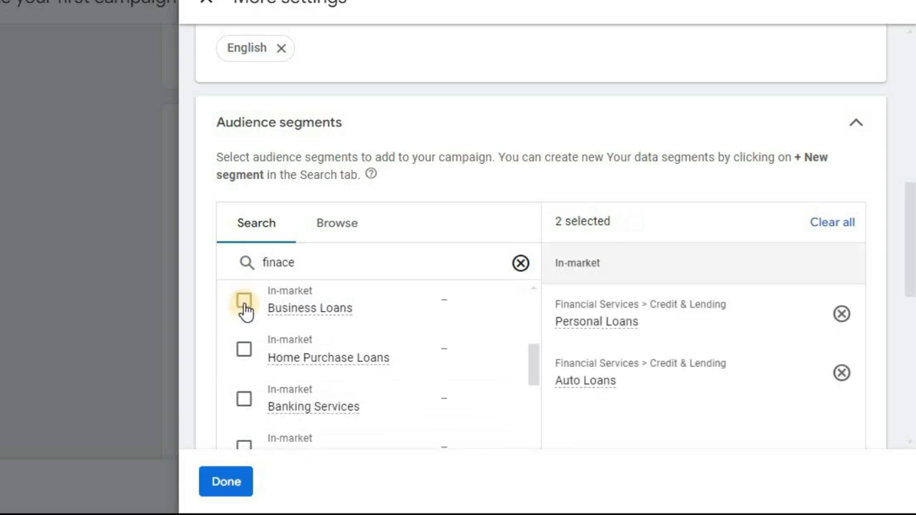
left_click(244, 301)
left_click(271, 374)
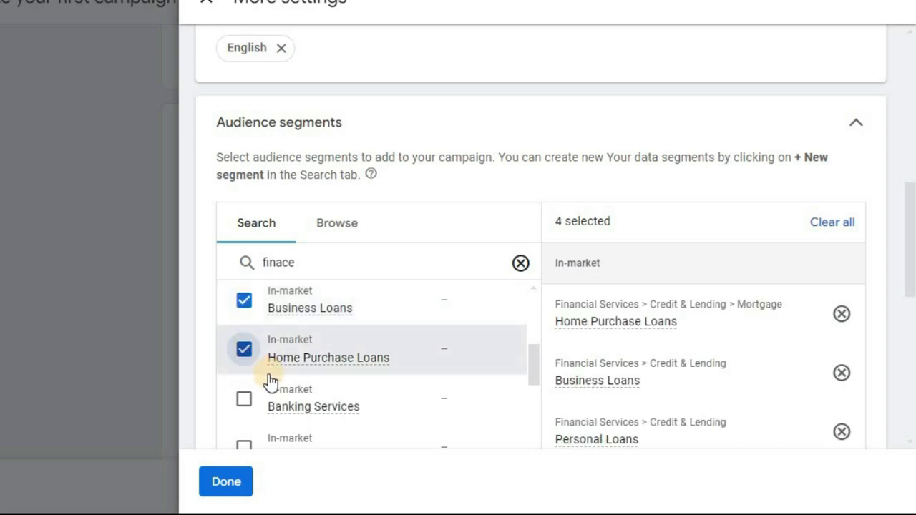
scroll(301, 365, "down", 2)
scroll(301, 368, "up", 2)
scroll(299, 363, "down", 1)
scroll(308, 362, "up", 2)
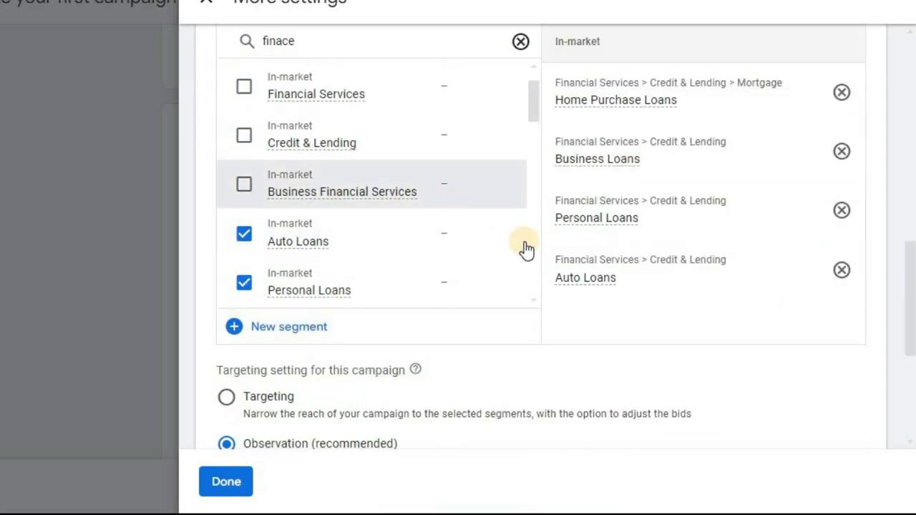
scroll(459, 203, "up", 1)
scroll(459, 203, "up", 3)
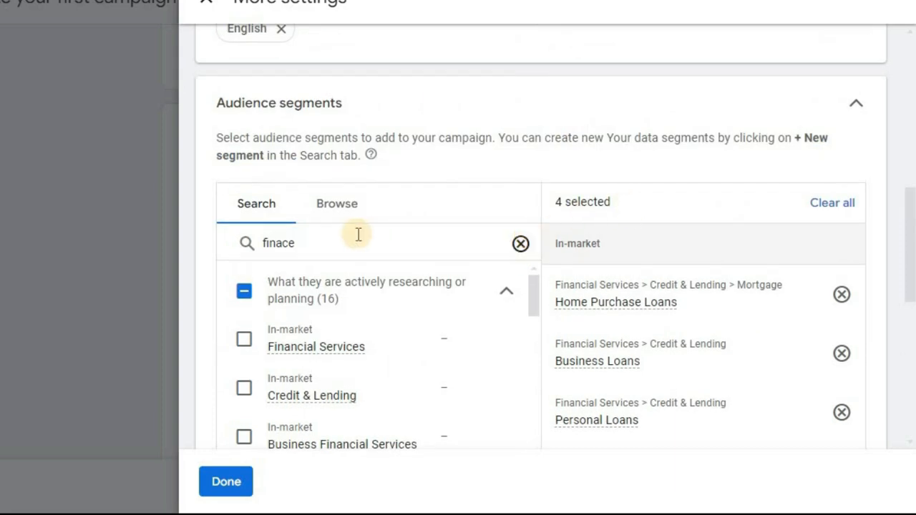
- Search the audience segments for "dog", look through the in-market suggestions and clear the search without adding any
left_click_drag(357, 235, 226, 263)
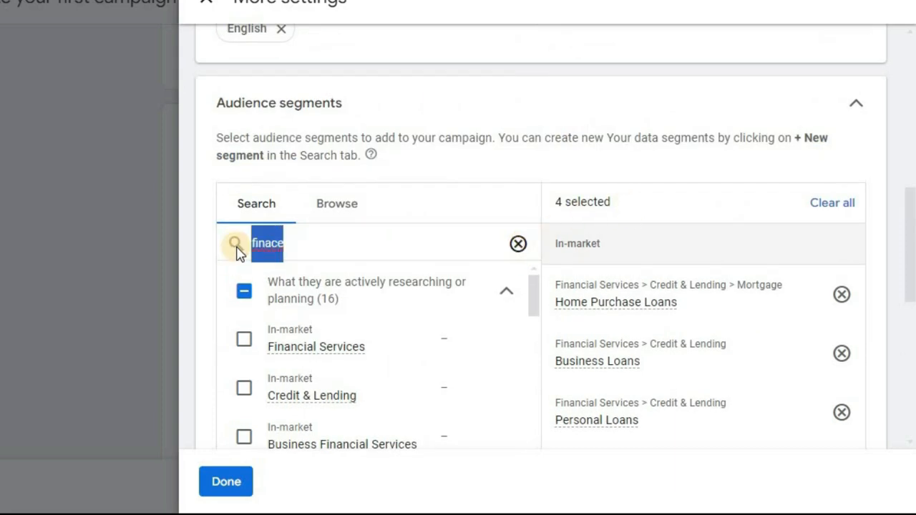
type("dage")
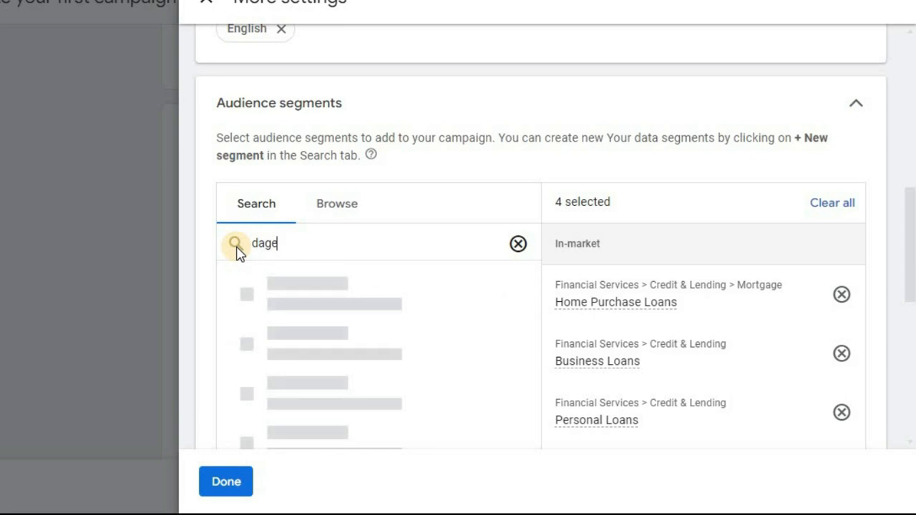
key("BackSpace")
key("BackSpace")
key("BackSpace")
type("og")
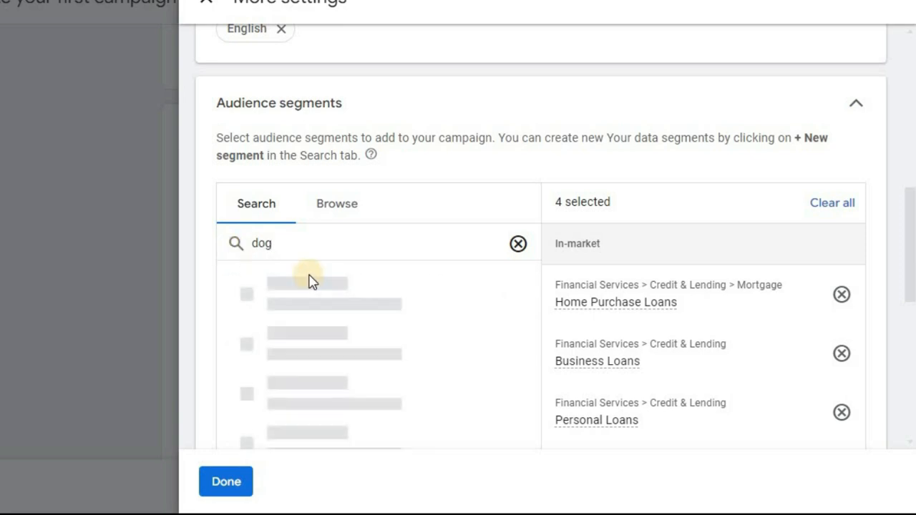
scroll(358, 325, "down", 2)
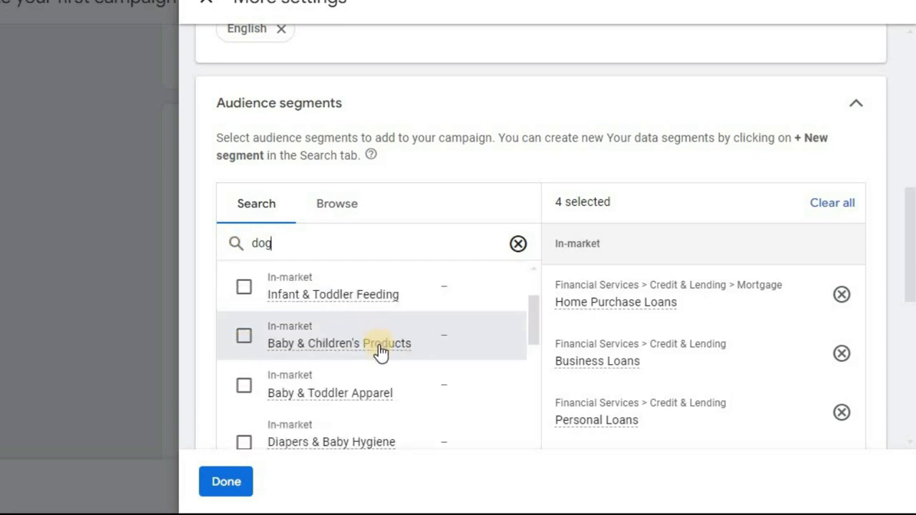
scroll(380, 351, "down", 2)
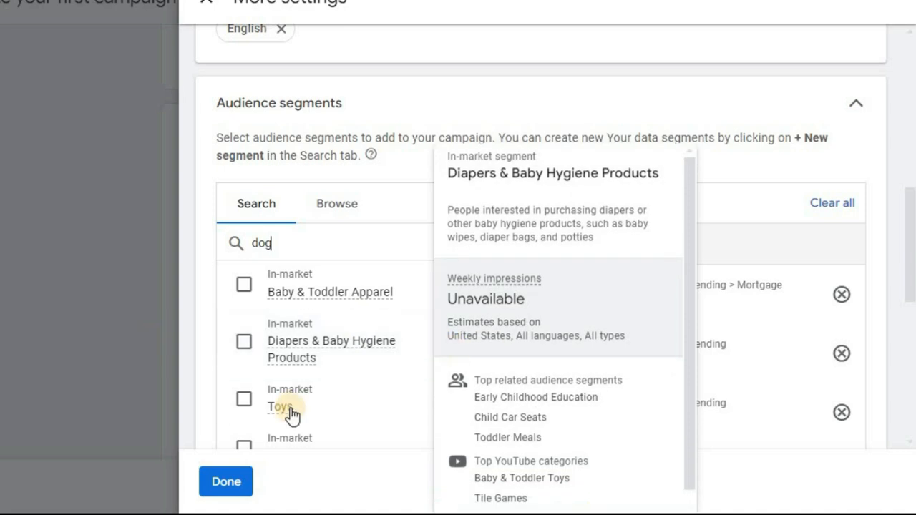
scroll(307, 292, "down", 2)
scroll(304, 331, "up", 2)
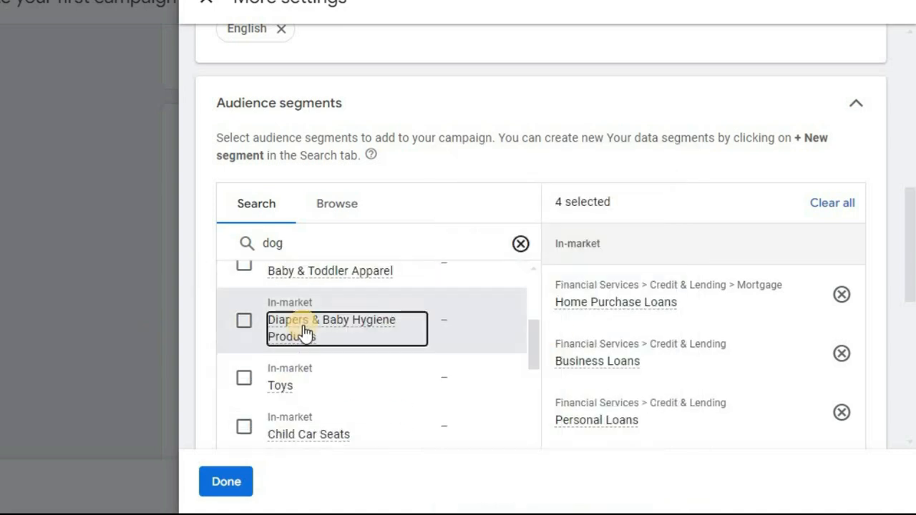
scroll(304, 331, "up", 4)
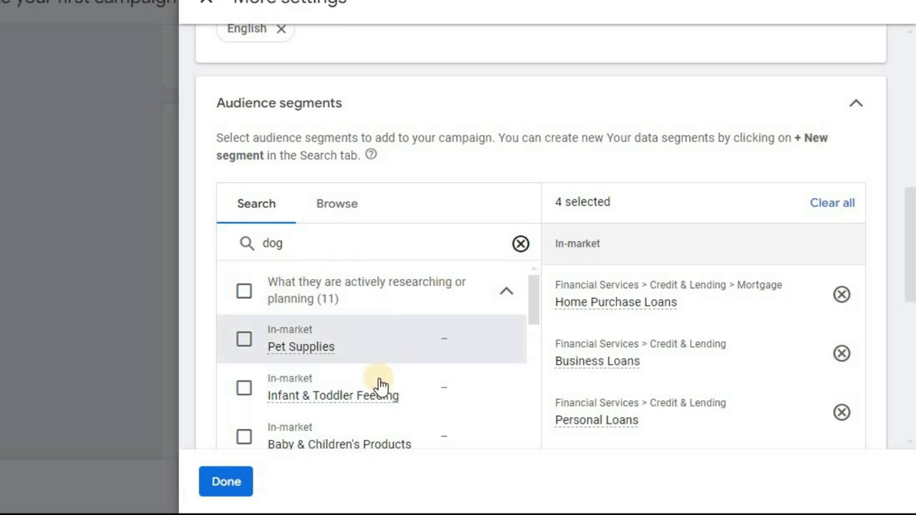
left_click(521, 244)
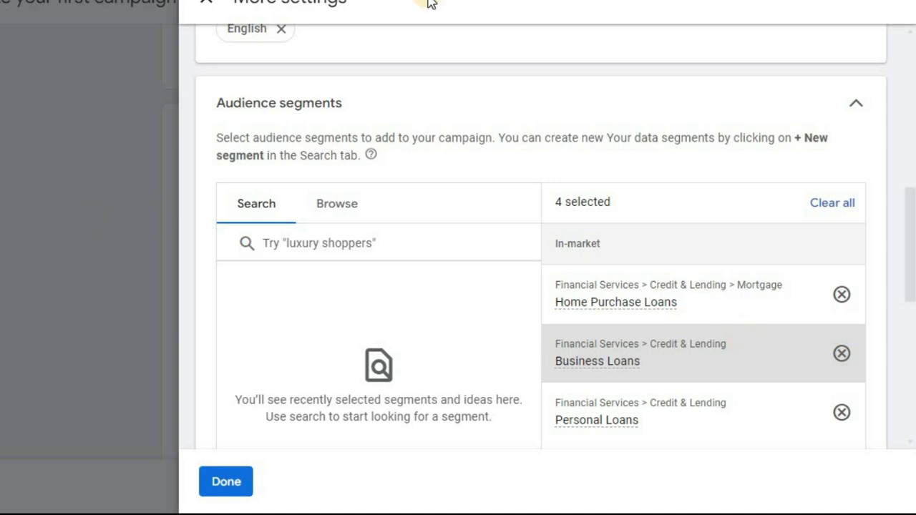
- Try the Targeting option in the campaign's targeting setting and set it back to Observation (recommended)
scroll(887, 281, "down", 5)
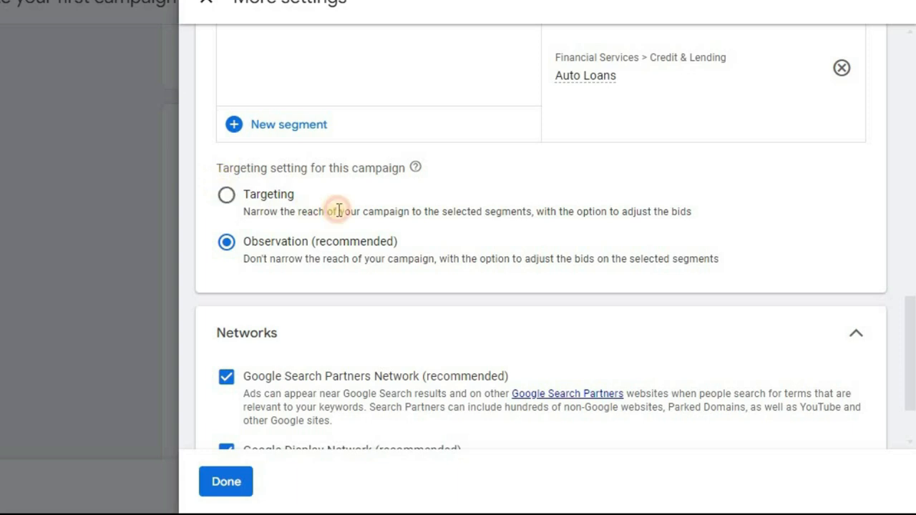
left_click(226, 195)
left_click(364, 240)
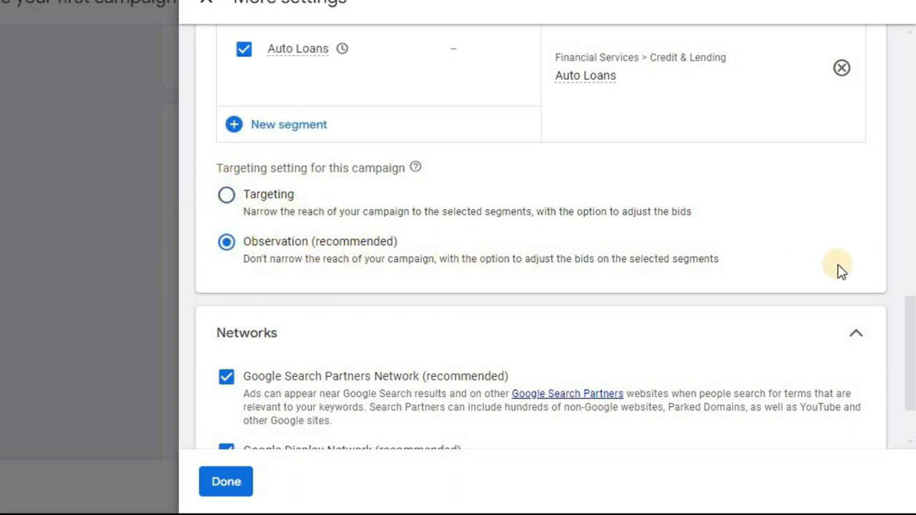
- Save the additional campaign settings with both the Search Partners and Display networks kept, and continue to the ad creation page
scroll(894, 287, "down", 2)
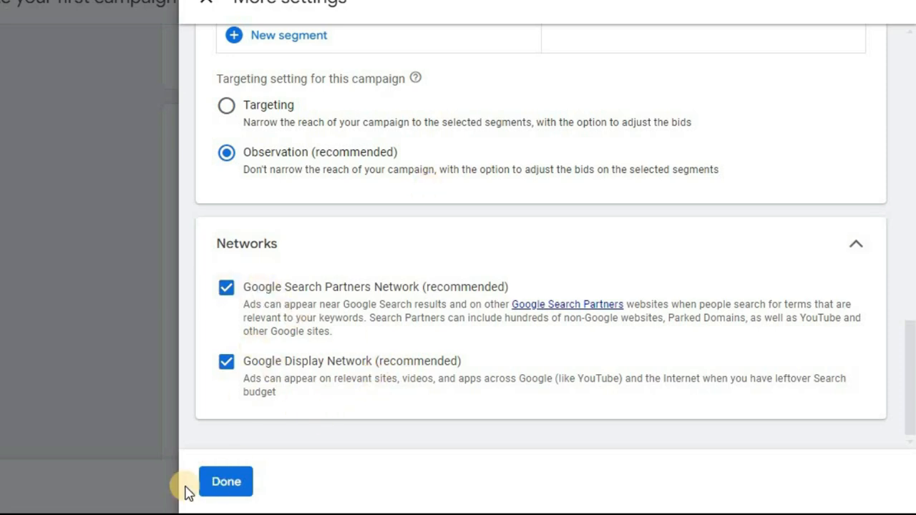
left_click(230, 480)
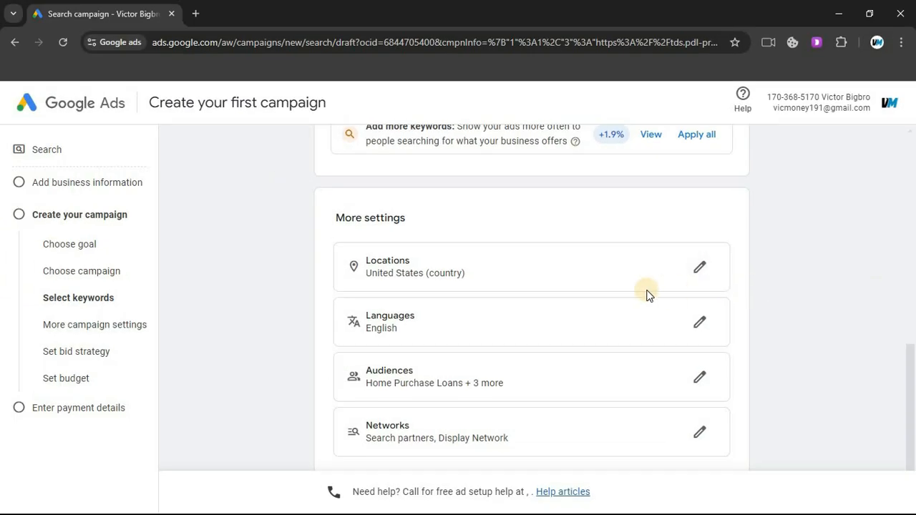
scroll(470, 313, "down", 2)
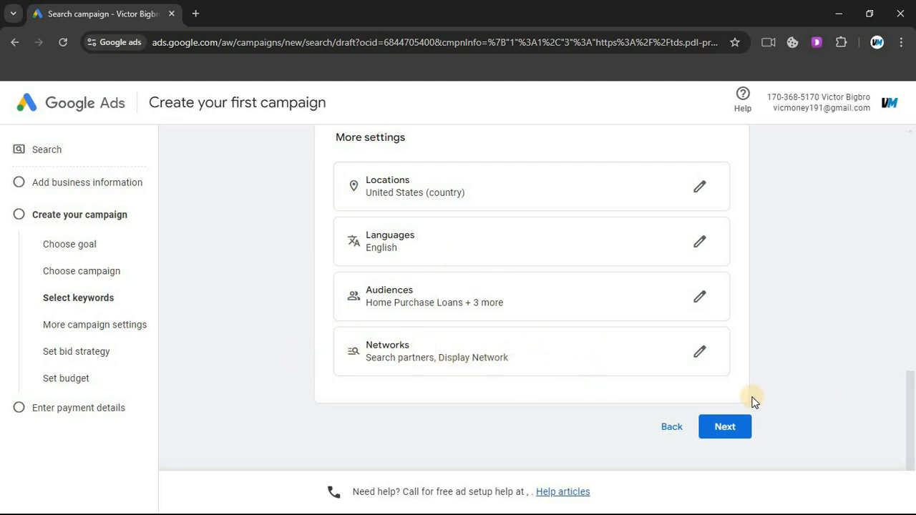
left_click(724, 428)
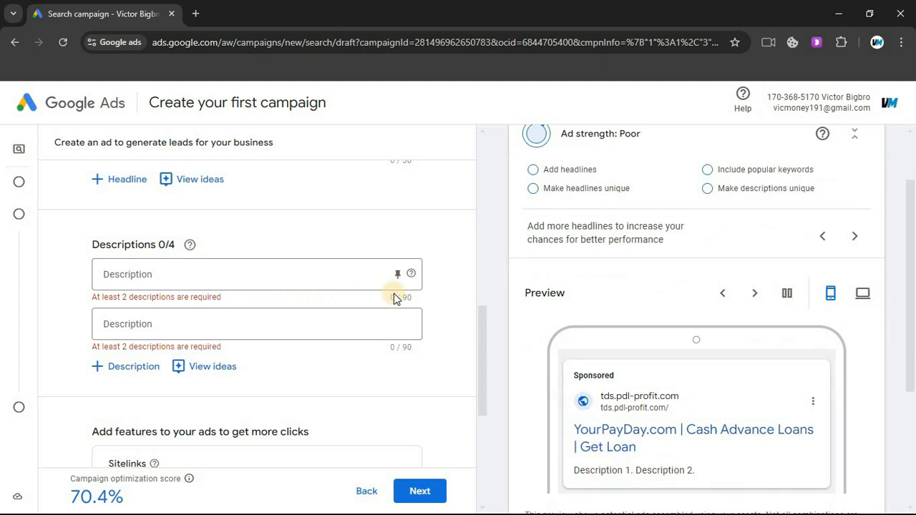
- Pause the rotating mobile preview of the ad
scroll(579, 307, "down", 1)
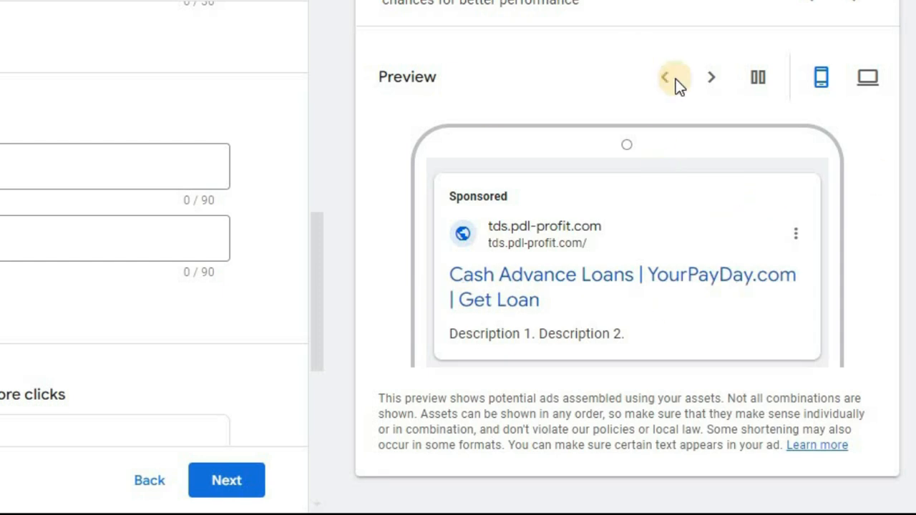
left_click(772, 66)
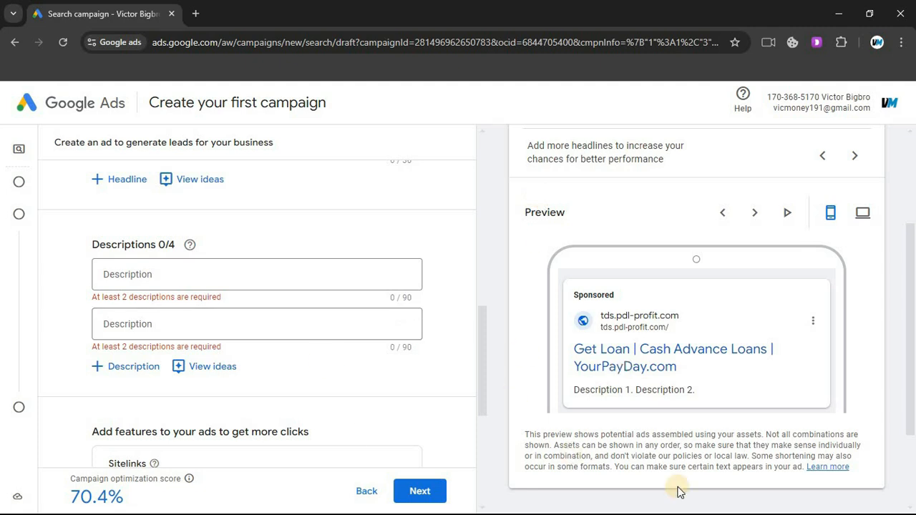
- Search Google for "get loans" in a new browser tab, look through the results and return to the Google Ads campaign
left_click(196, 15)
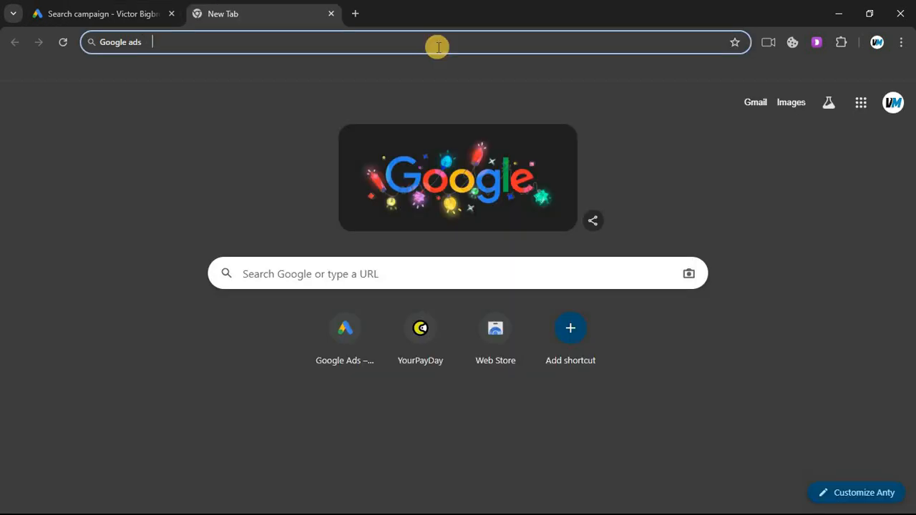
type("get loans")
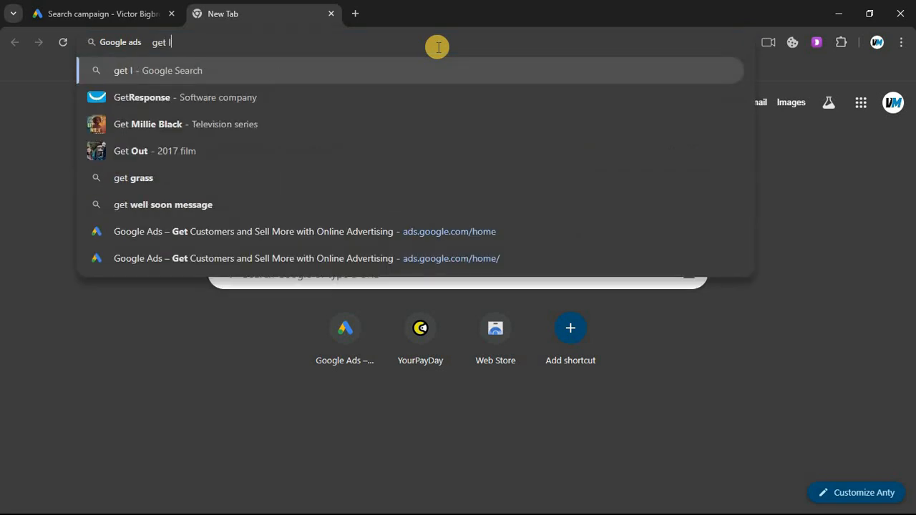
key("Return")
scroll(422, 259, "down", 1)
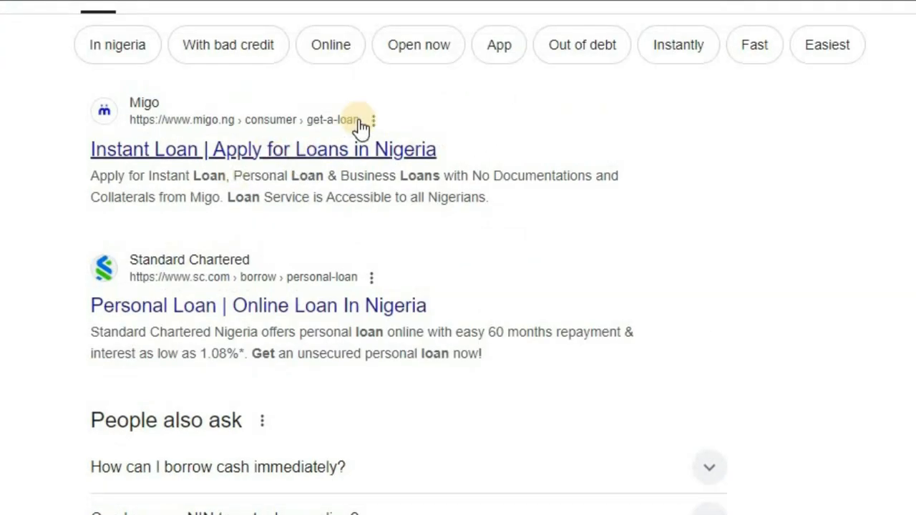
scroll(214, 311, "down", 7)
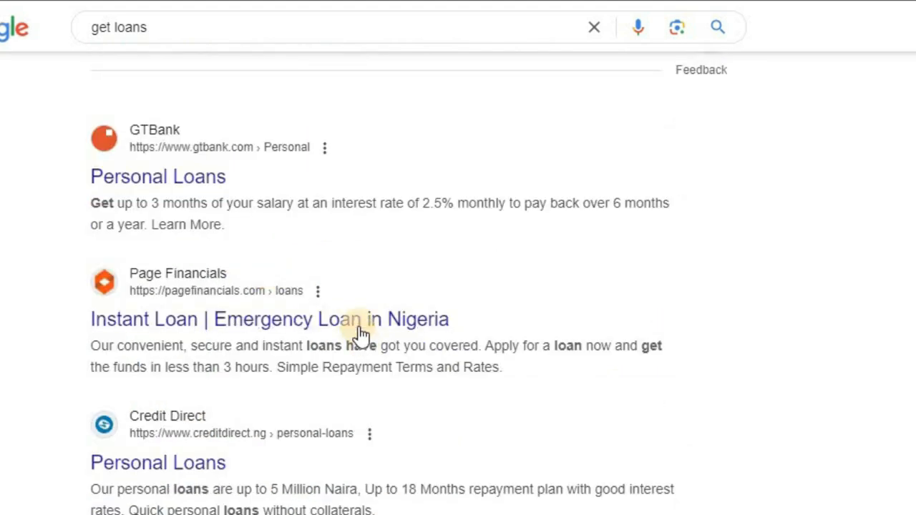
scroll(295, 290, "down", 8)
scroll(297, 290, "up", 15)
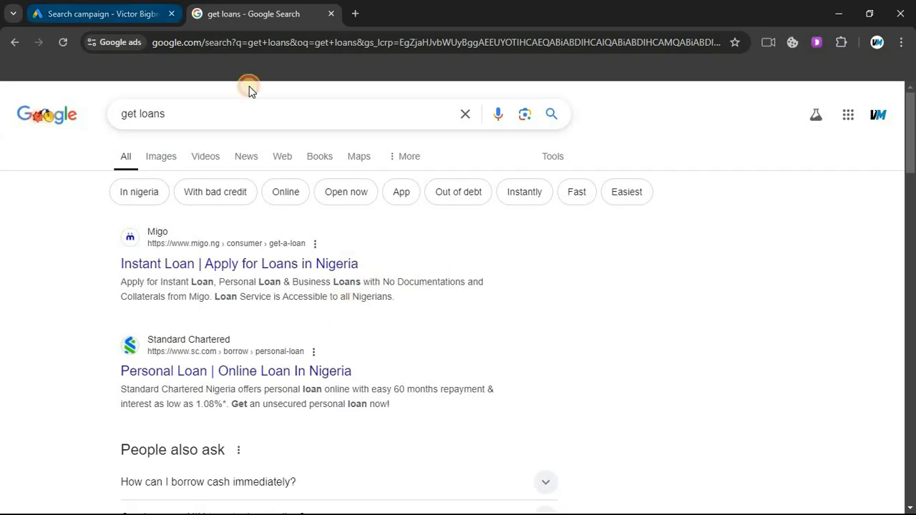
left_click(103, 14)
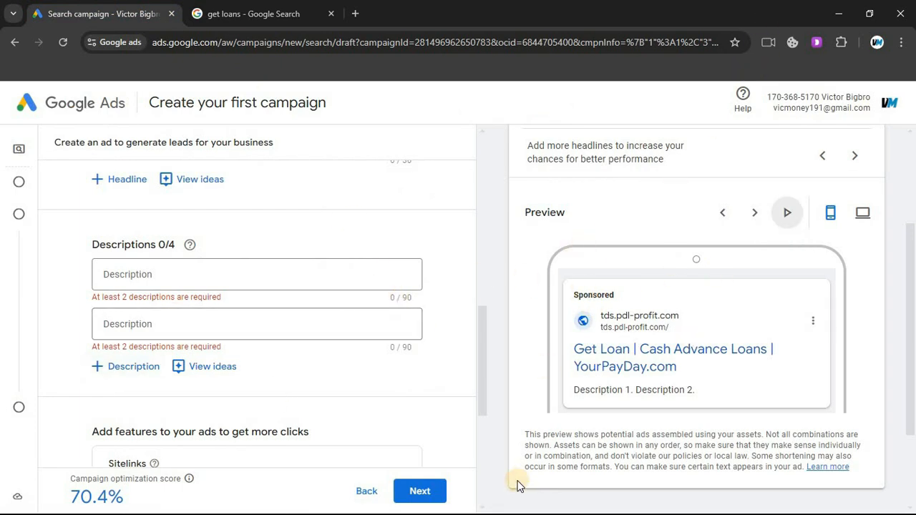
- Switch to Dolphin{anty} and start a new browser profile named Research with the status NEW
key("super")
left_click(477, 506)
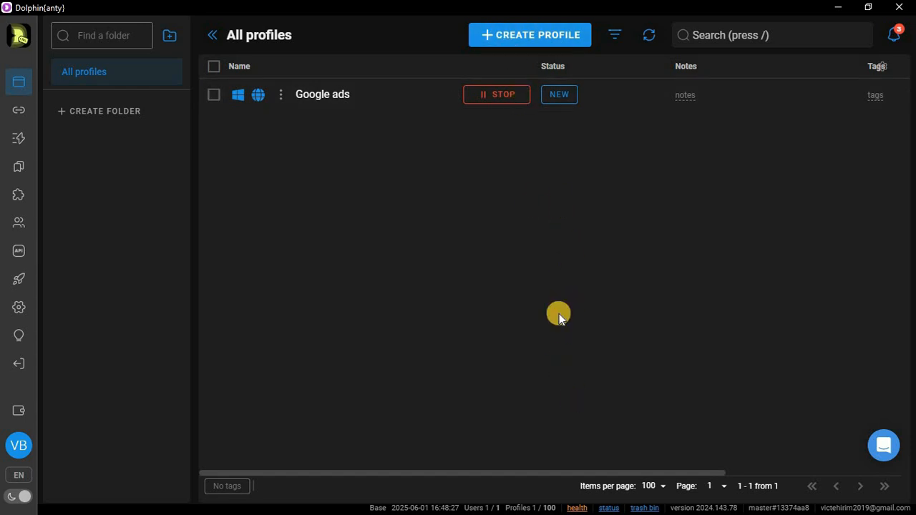
left_click(525, 38)
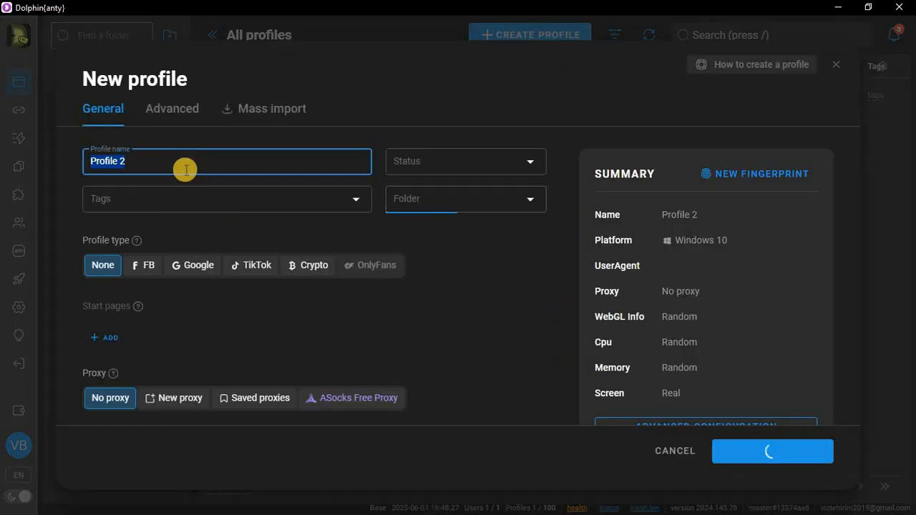
left_click(195, 167)
key("ctrl+a")
type("r")
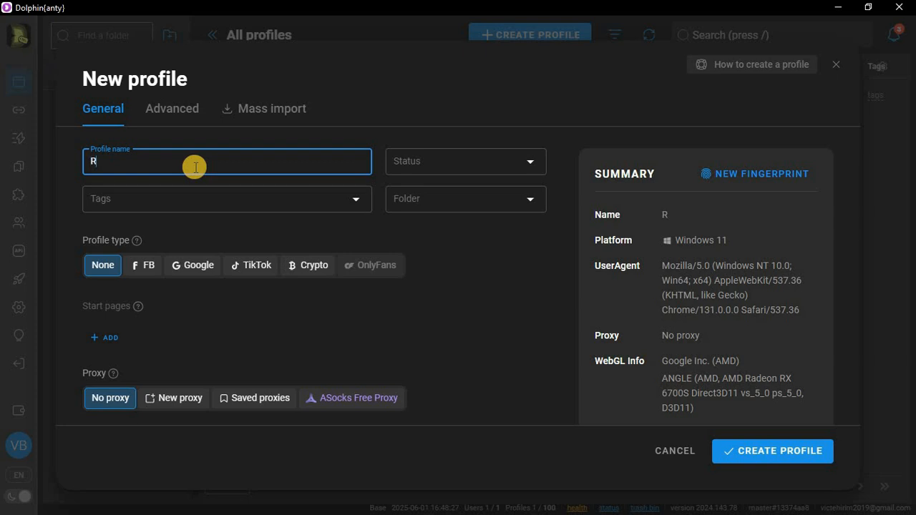
left_click(454, 192)
left_click(497, 158)
left_click(434, 236)
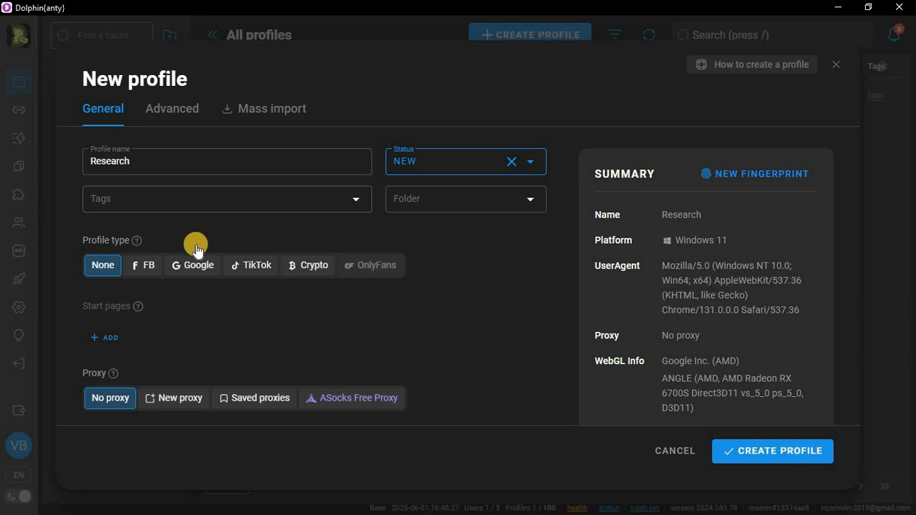
- Choose a new proxy of type SOCKS5 for the Research profile
scroll(153, 302, "down", 2)
left_click(175, 264)
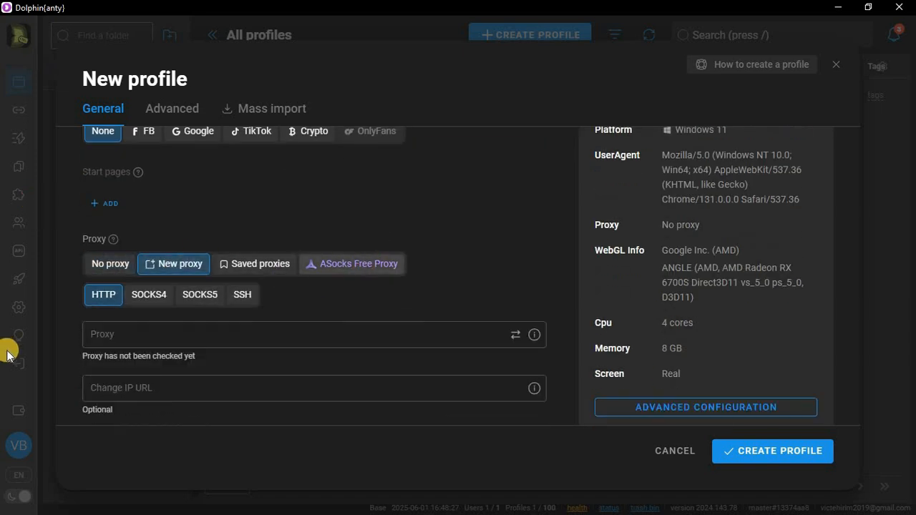
left_click(200, 294)
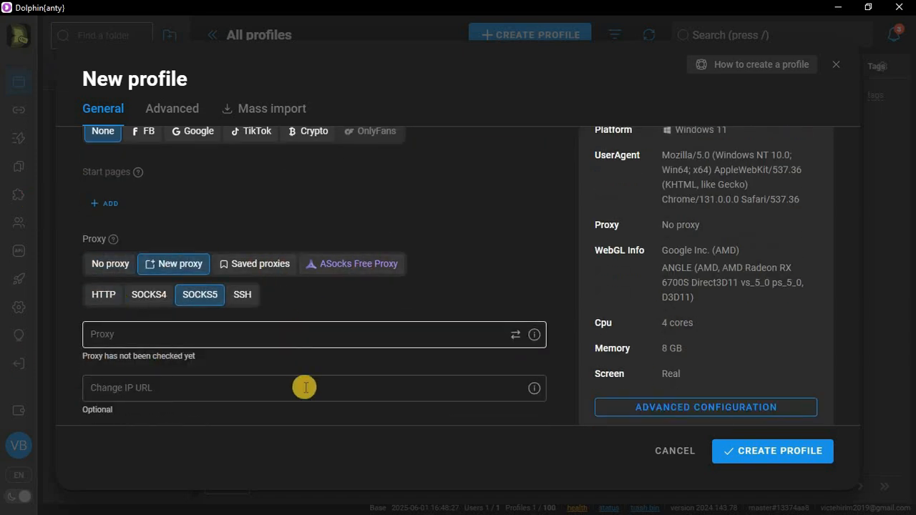
- Switch to the ASocks proxy ports page in Chrome and start a new port with only the mobile device type enabled
key("super")
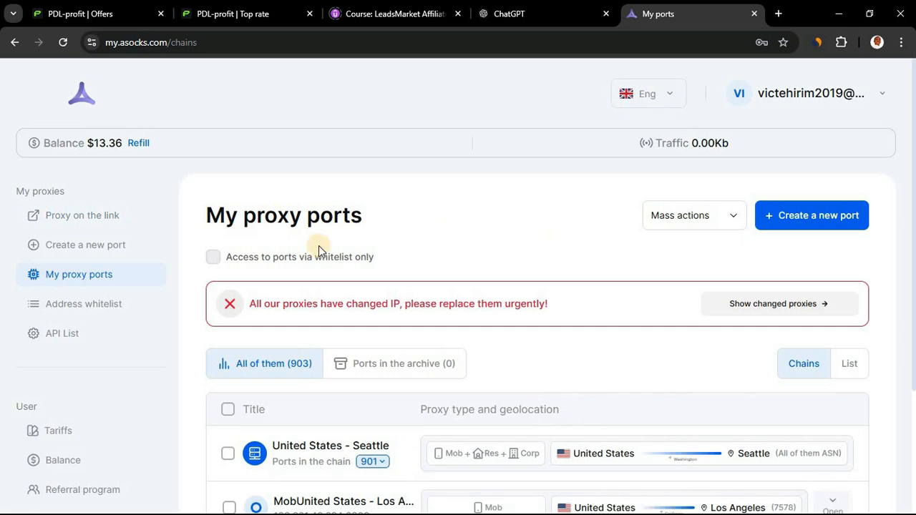
scroll(326, 204, "down", 1)
scroll(325, 203, "up", 1)
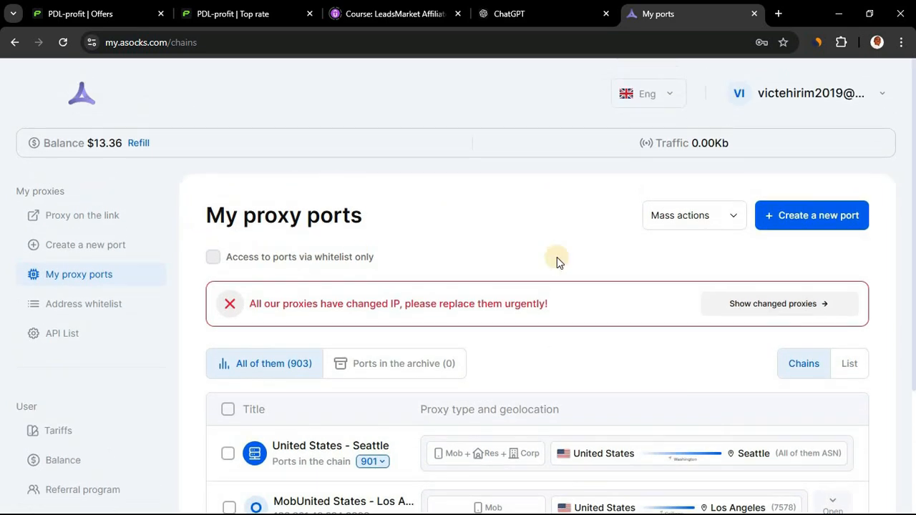
left_click(801, 221)
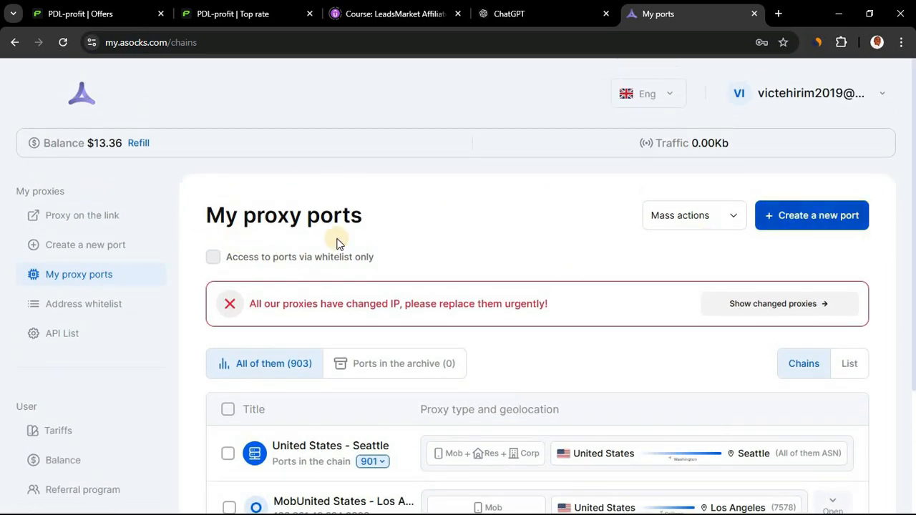
left_click(775, 226)
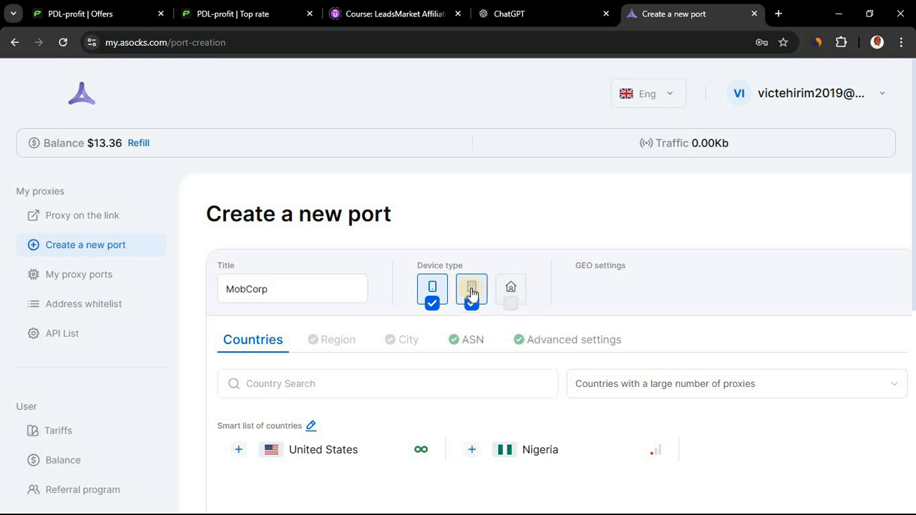
left_click(471, 303)
scroll(458, 300, "down", 2)
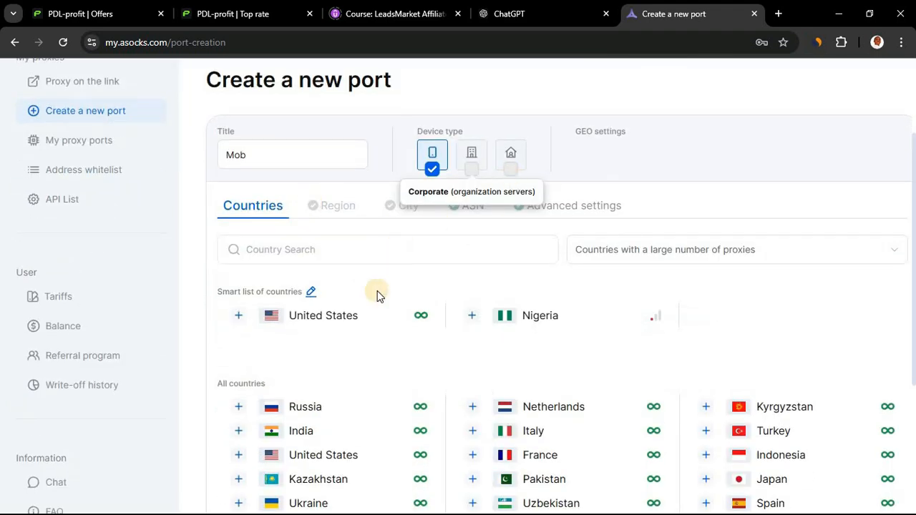
scroll(342, 262, "down", 1)
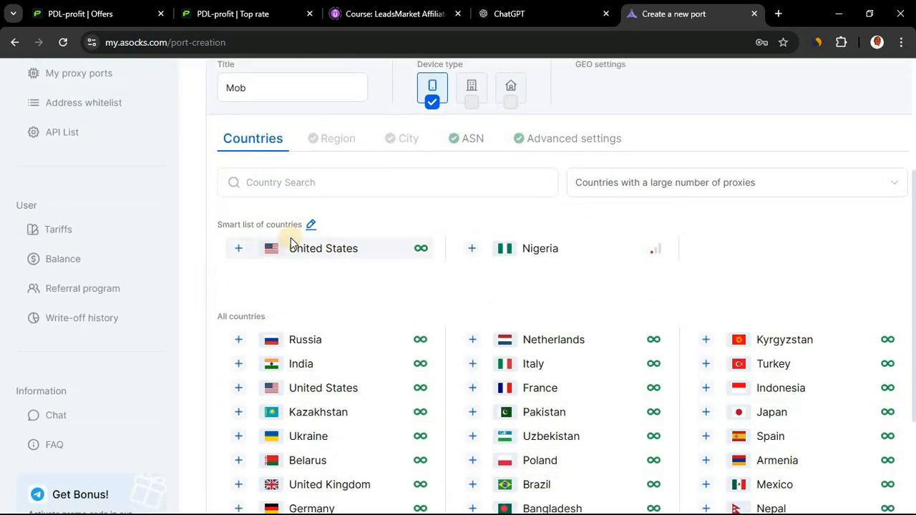
- Set the new port's location to Houston, Texas, United States, and create it with the default advanced settings
left_click(291, 244)
scroll(284, 250, "down", 2)
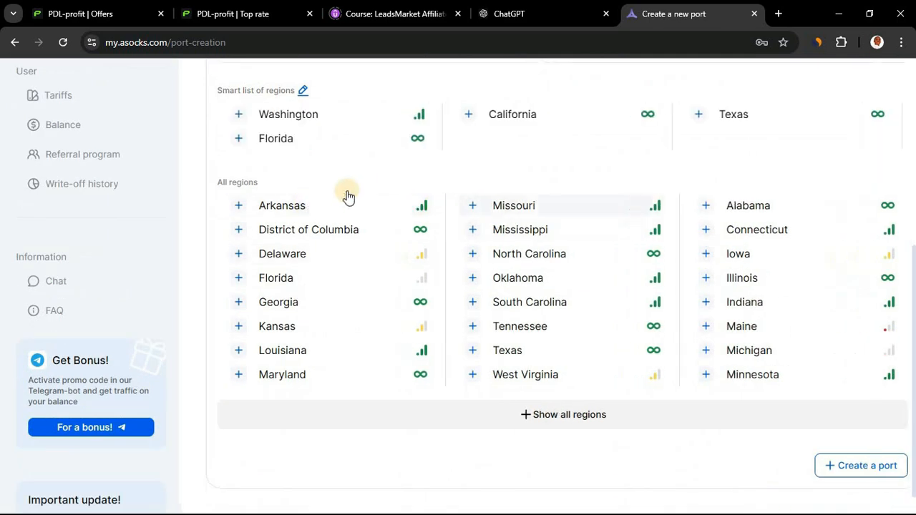
scroll(341, 179, "up", 1)
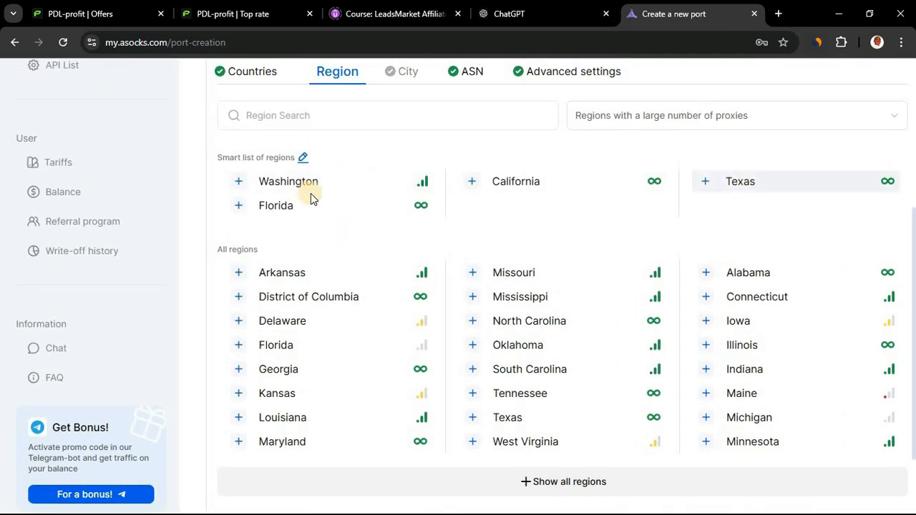
scroll(362, 183, "down", 1)
left_click(362, 183)
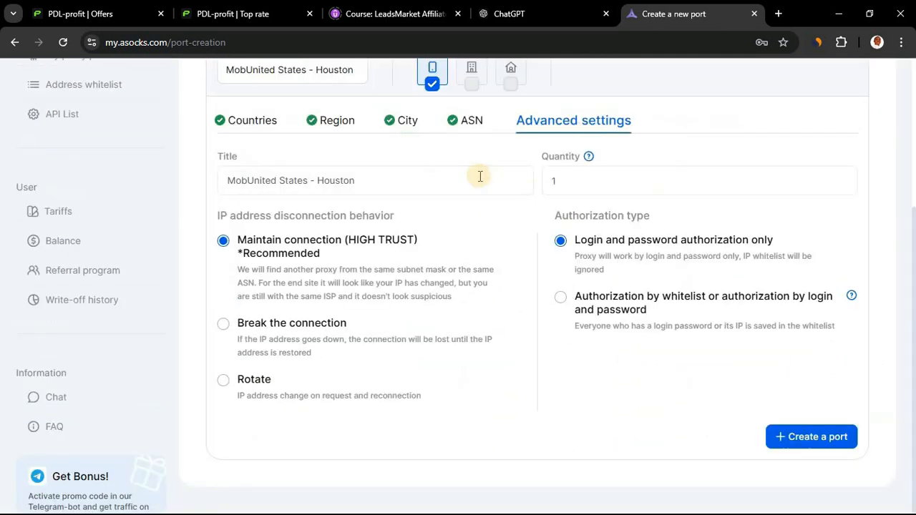
left_click(823, 435)
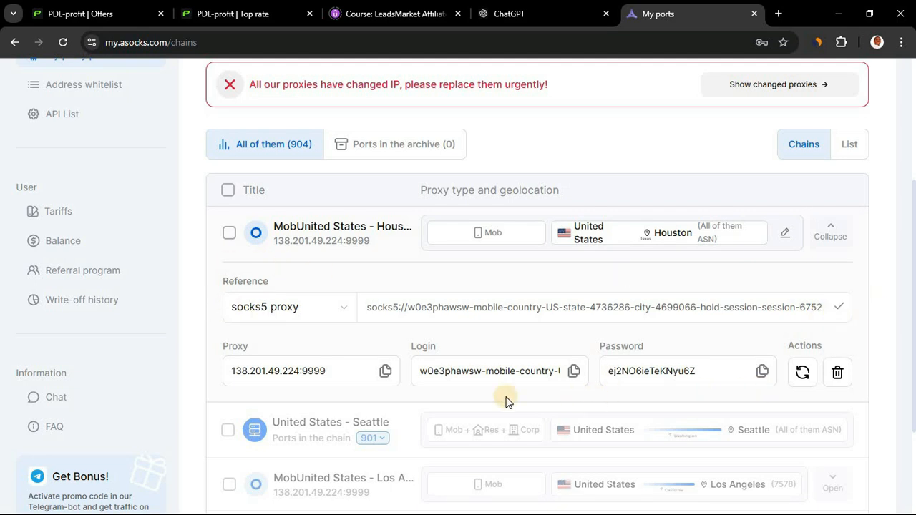
- Switch back to Dolphin{anty}, paste the ASocks proxy link with its login and password, check the proxy and create the Research profile
key("super")
left_click(472, 501)
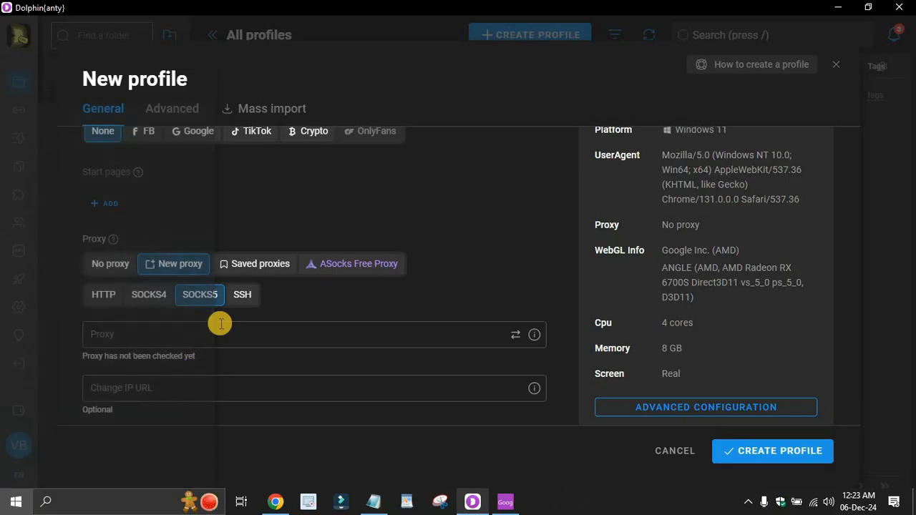
left_click(192, 340)
key("ctrl+v")
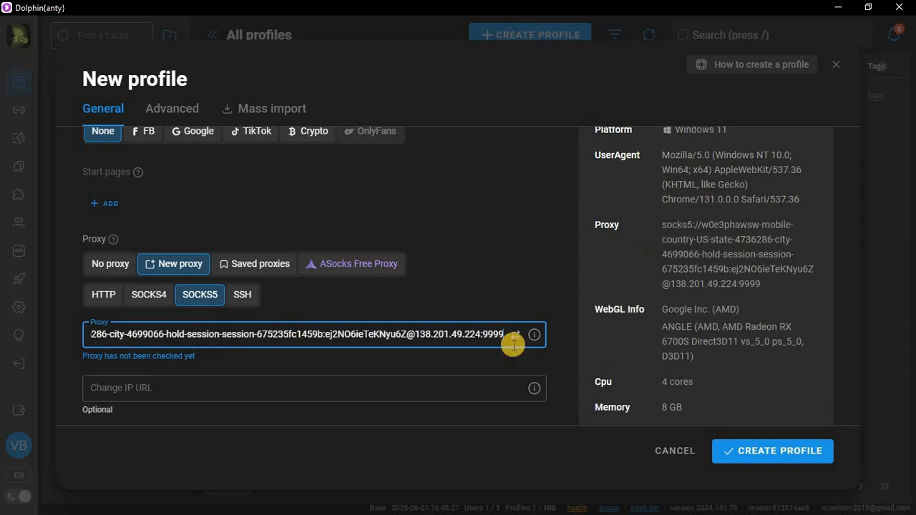
left_click(515, 334)
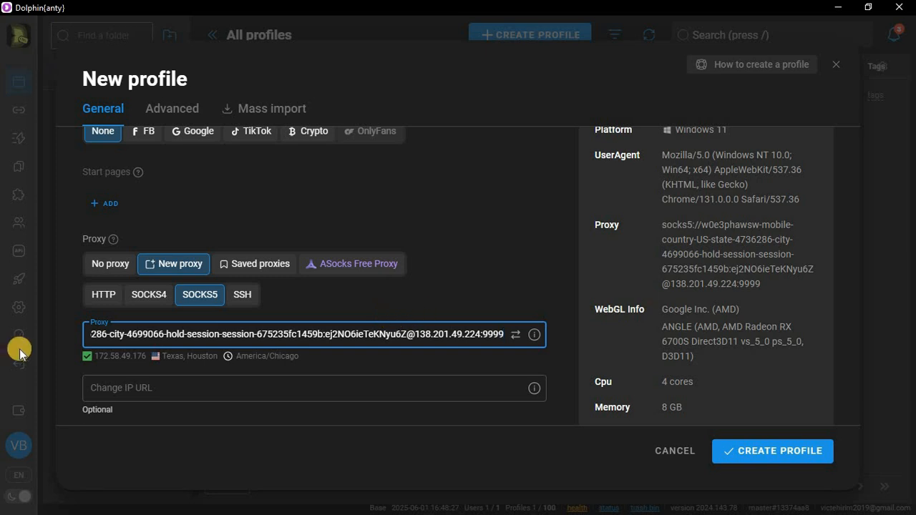
left_click(814, 450)
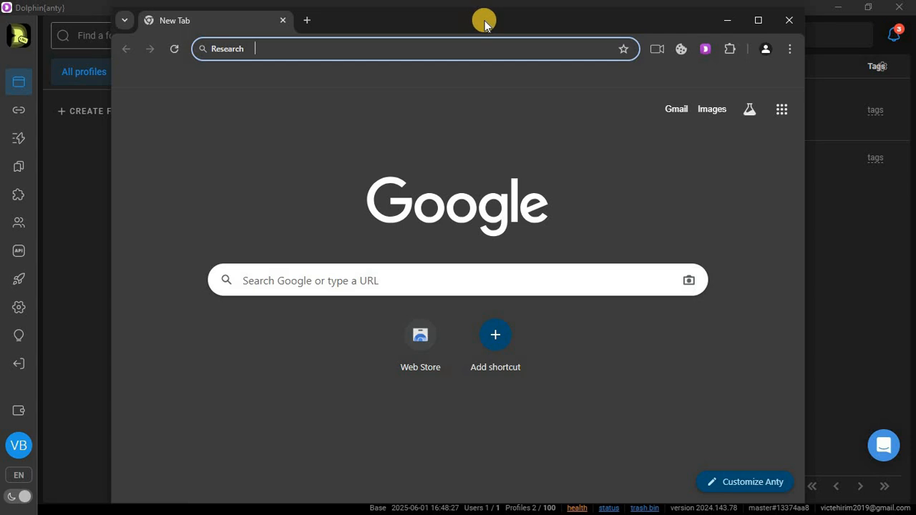
- Maximize the Research profile's browser window, decline the Chrome protection notice and search Google for "get a loan"
double_click(459, 33)
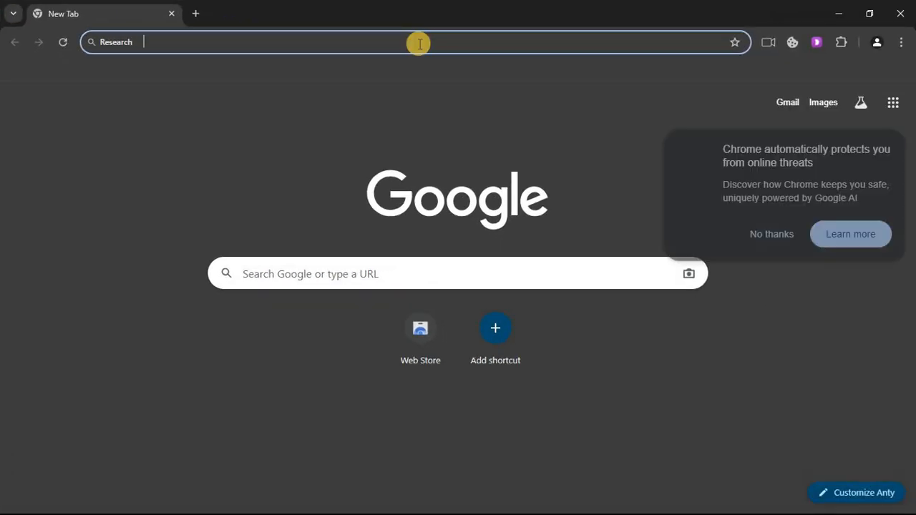
left_click(772, 234)
type("get a loan")
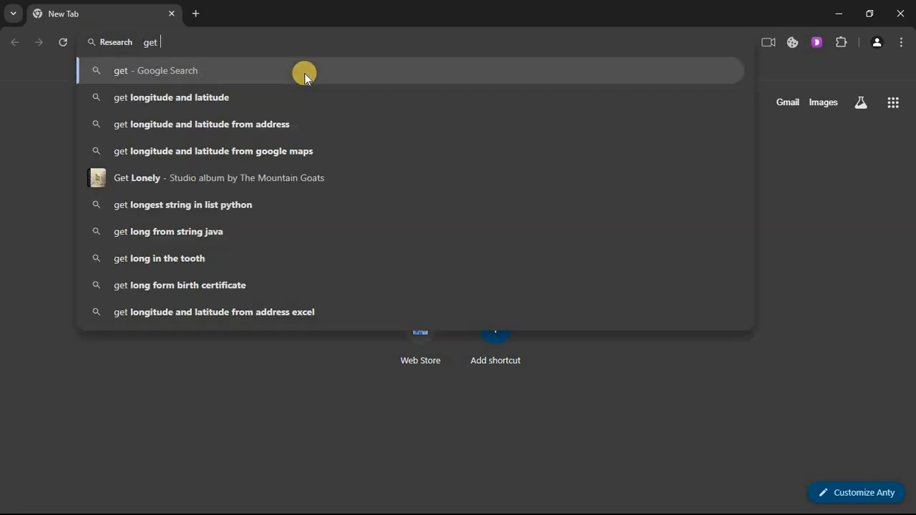
key("Return")
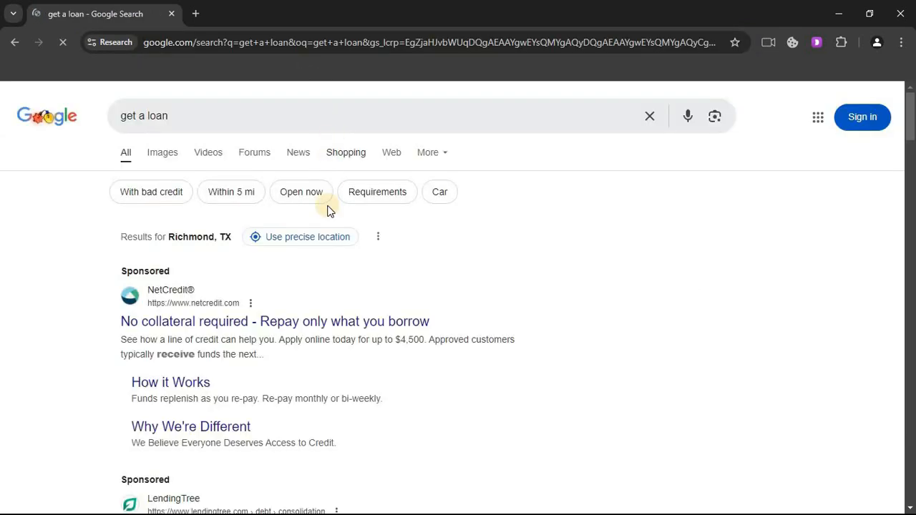
- Decline Google's precise-location request and look through the sponsored loan ads in the "get a loan" results
scroll(315, 204, "down", 1)
scroll(247, 197, "down", 1)
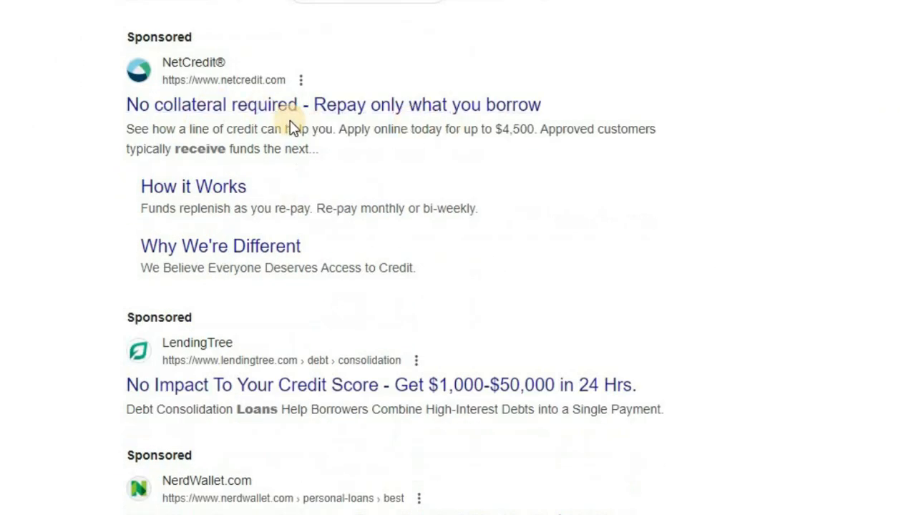
scroll(334, 164, "up", 1)
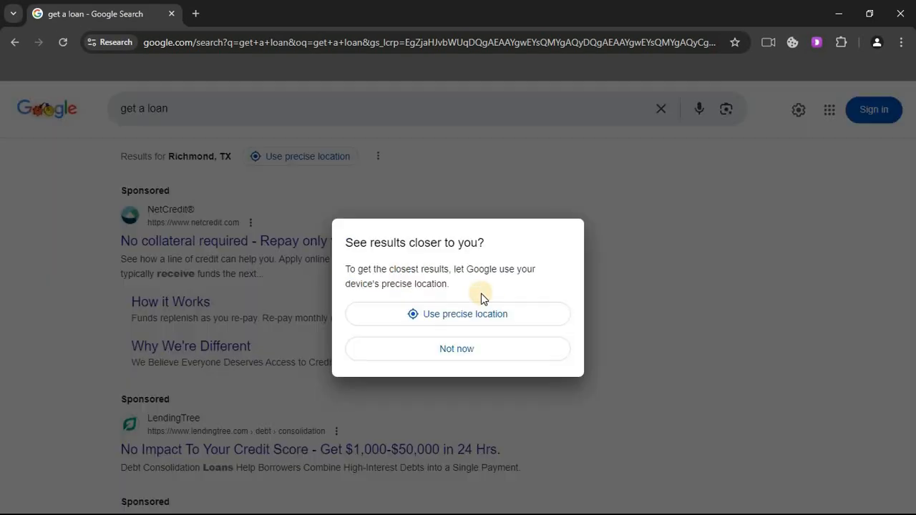
left_click(458, 349)
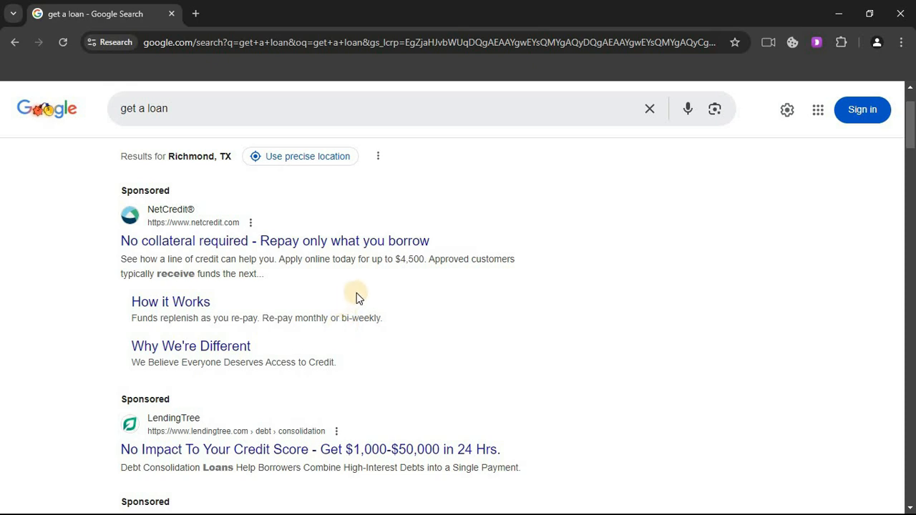
scroll(219, 314, "down", 3)
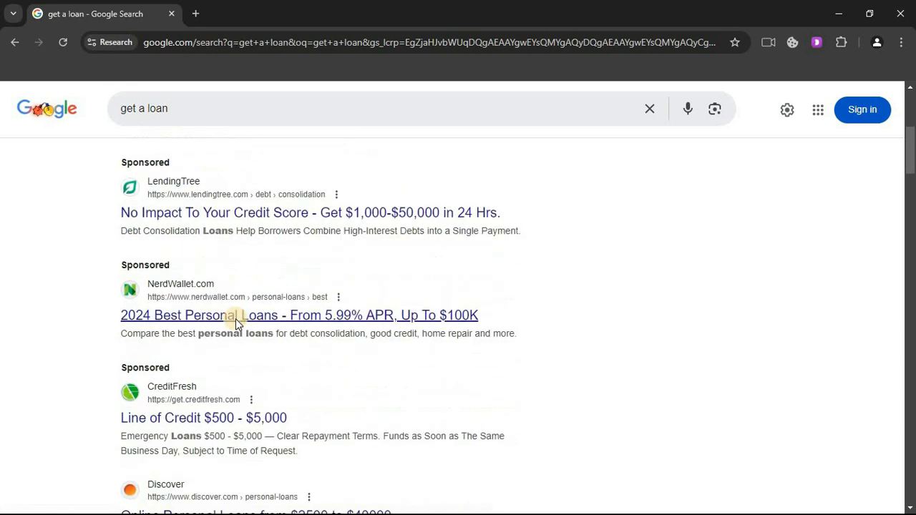
scroll(235, 319, "down", 3)
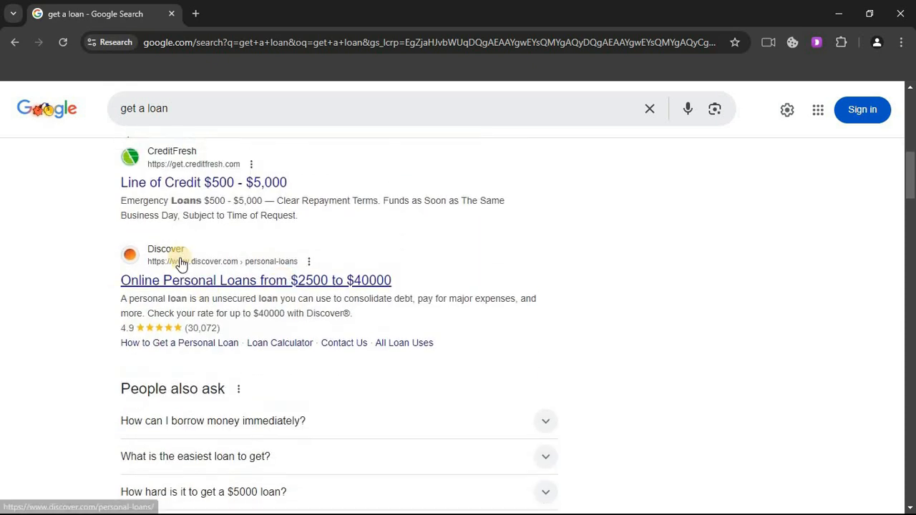
scroll(181, 263, "up", 6)
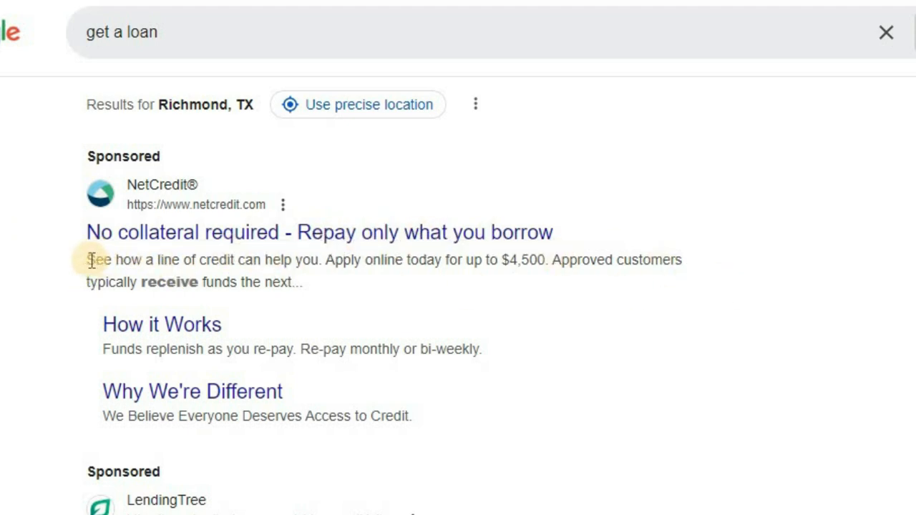
- Examine the NetCredit ad's description text, including its loan amount and approval wording
left_click_drag(90, 260, 234, 260)
left_click(148, 259)
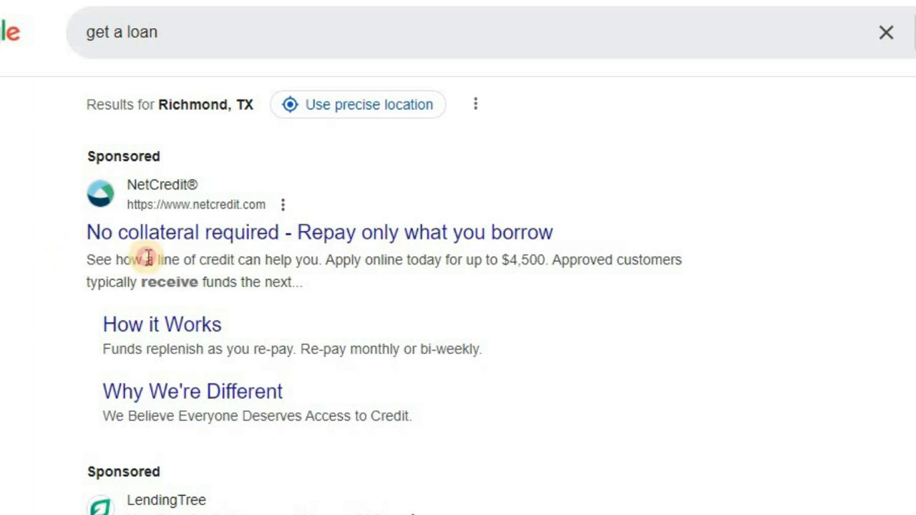
left_click_drag(148, 259, 281, 260)
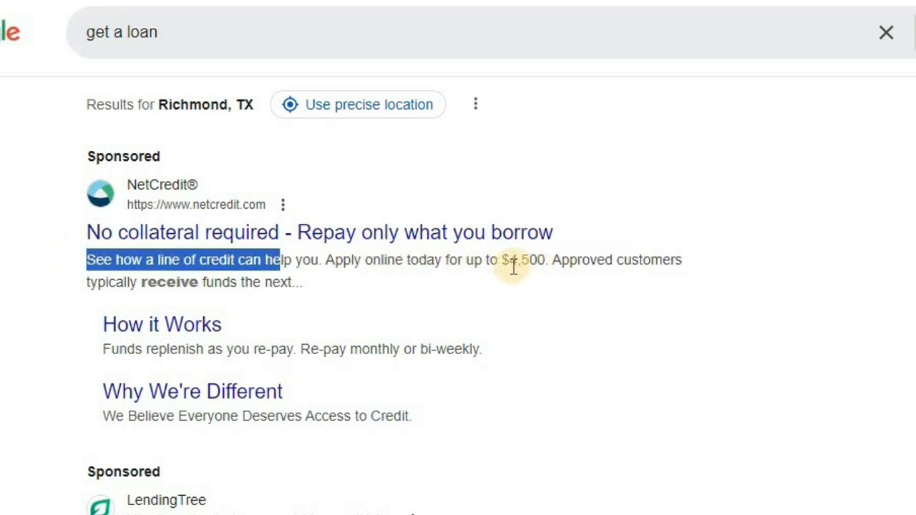
left_click_drag(501, 260, 682, 260)
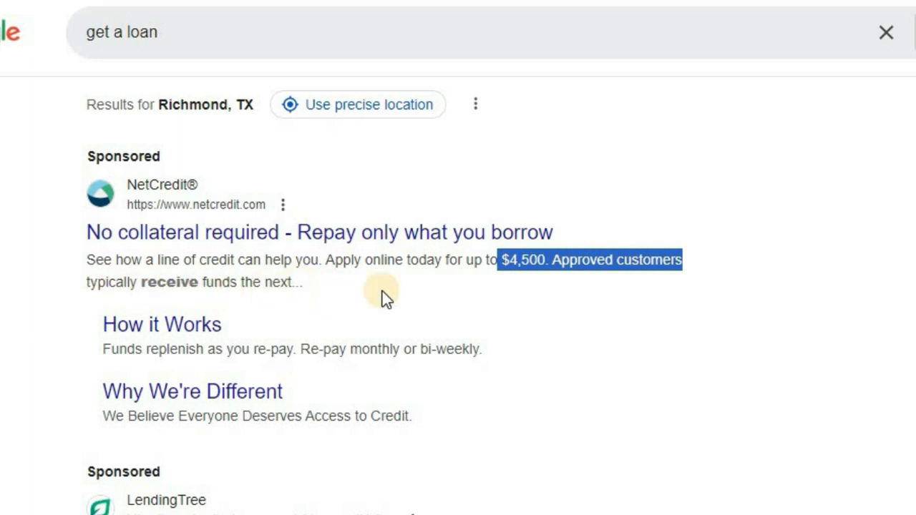
left_click(405, 291)
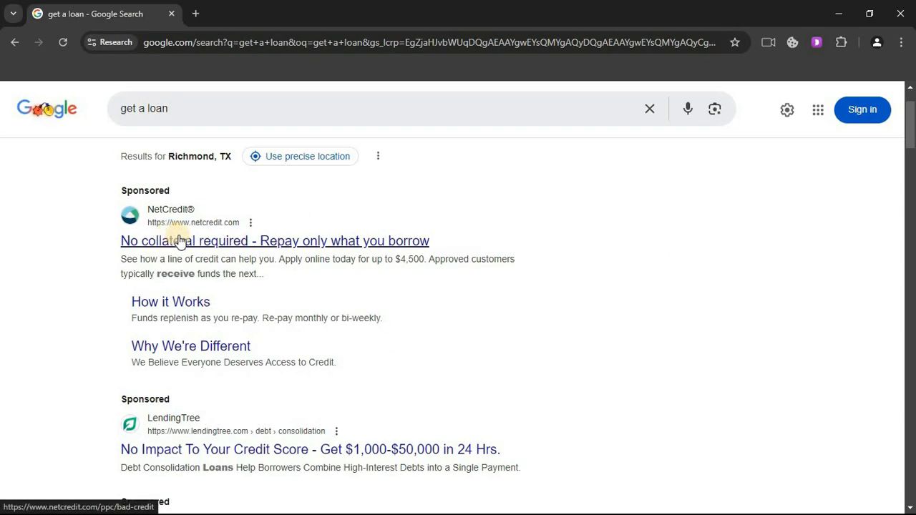
- Save a screenshot of the sponsored NetCredit ad and copy the ad's headline and description text
key("super+shift+s")
left_click_drag(98, 174, 560, 284)
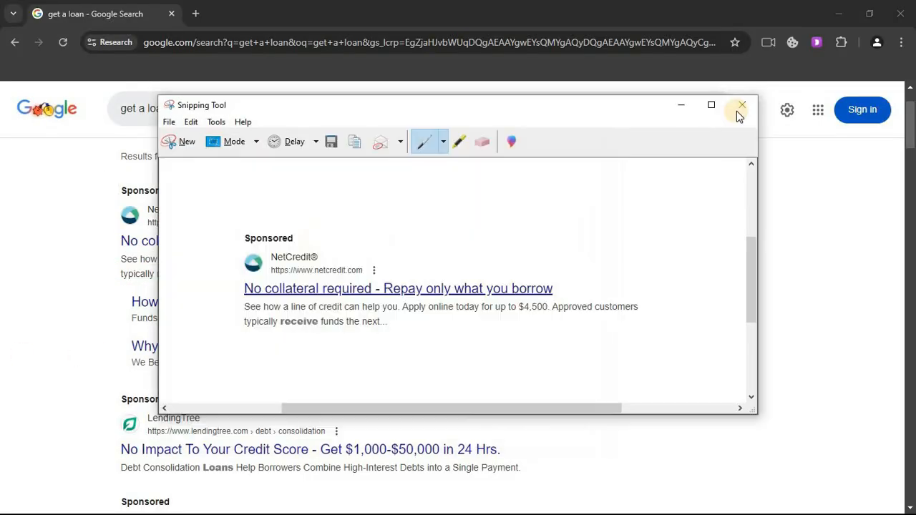
left_click(737, 110)
left_click_drag(124, 236, 290, 280)
- Close the Research profile's browser window and return to the Google Ads campaign draft in the other profile
key("super")
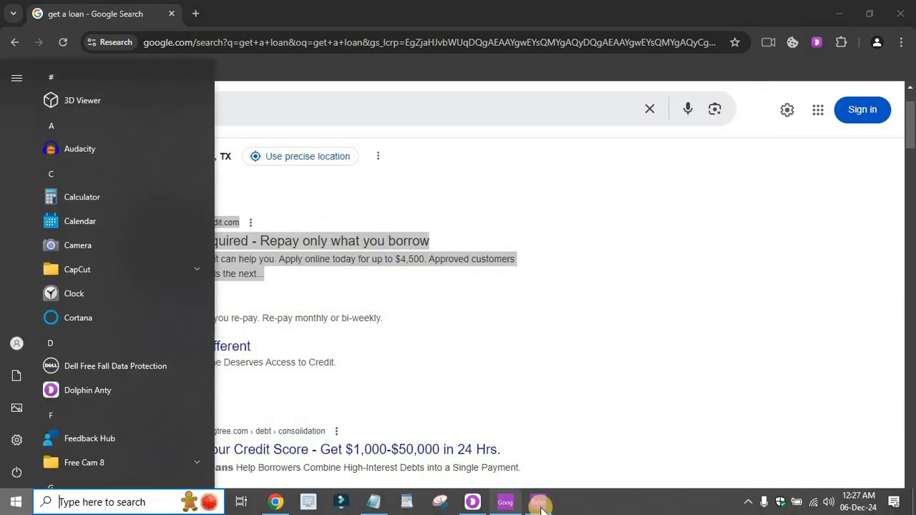
left_click(541, 508)
key("super")
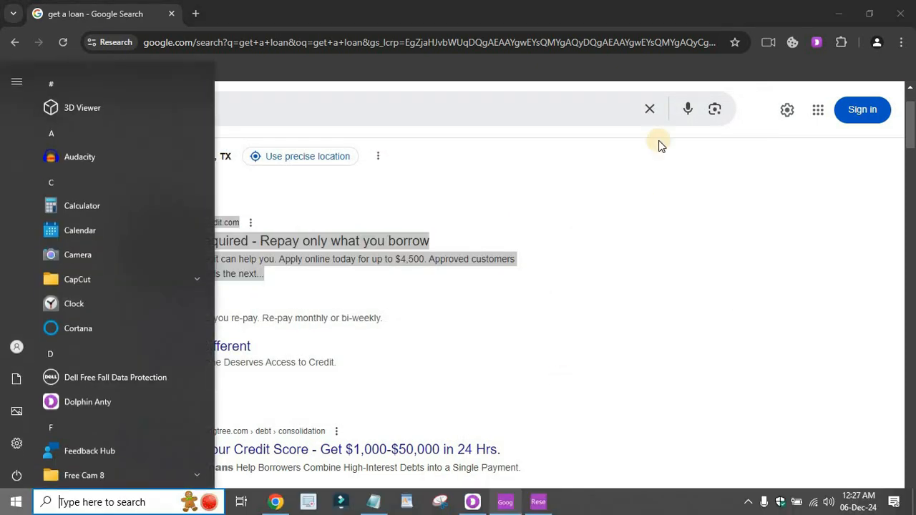
key("super")
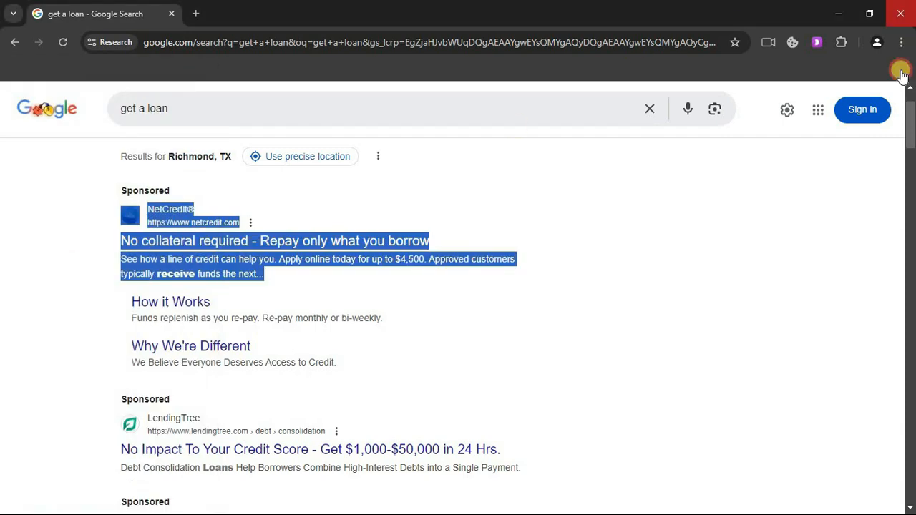
key("alt+Tab")
key("super")
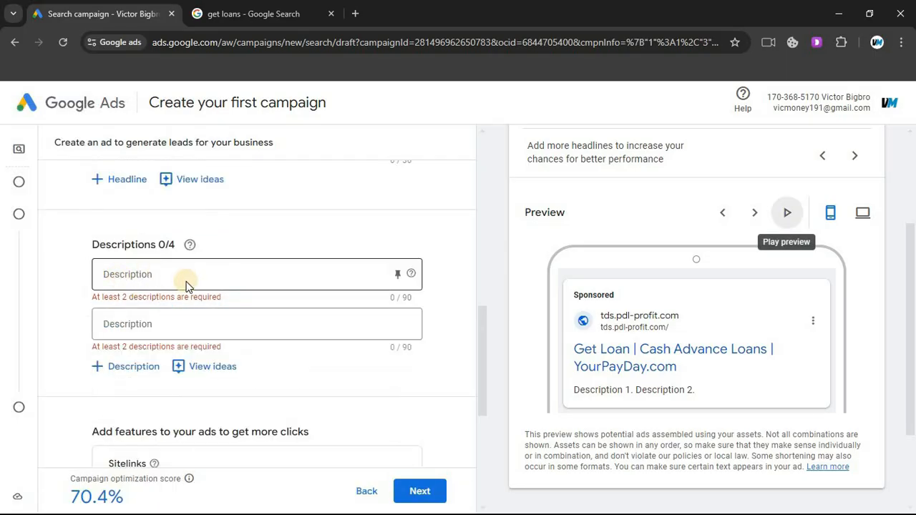
- Review the final URL and the existing headlines in the ad creation form
scroll(144, 275, "up", 8)
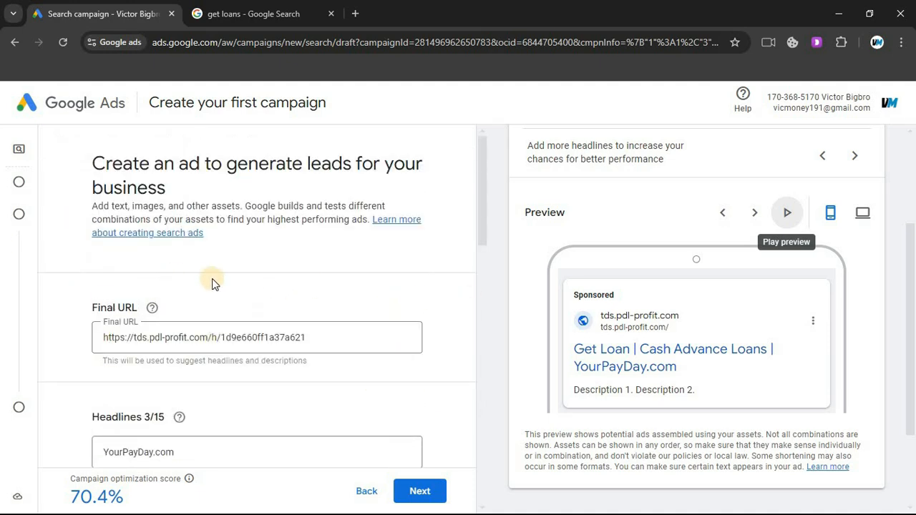
scroll(214, 273, "down", 1)
scroll(214, 273, "up", 1)
left_click(132, 338)
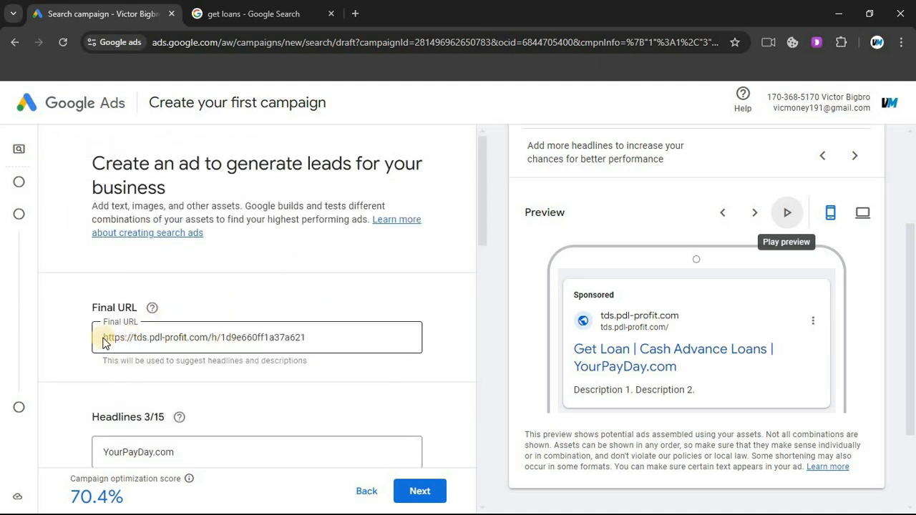
left_click_drag(112, 338, 309, 339)
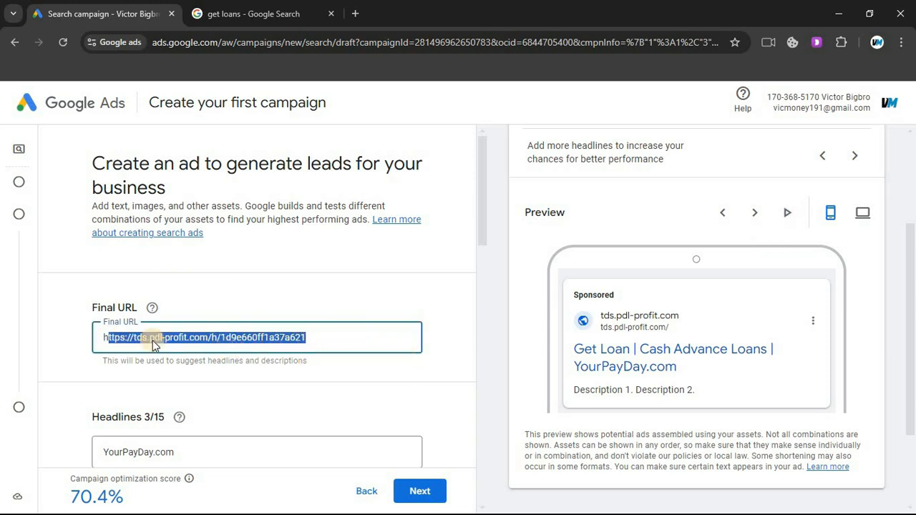
scroll(165, 343, "down", 2)
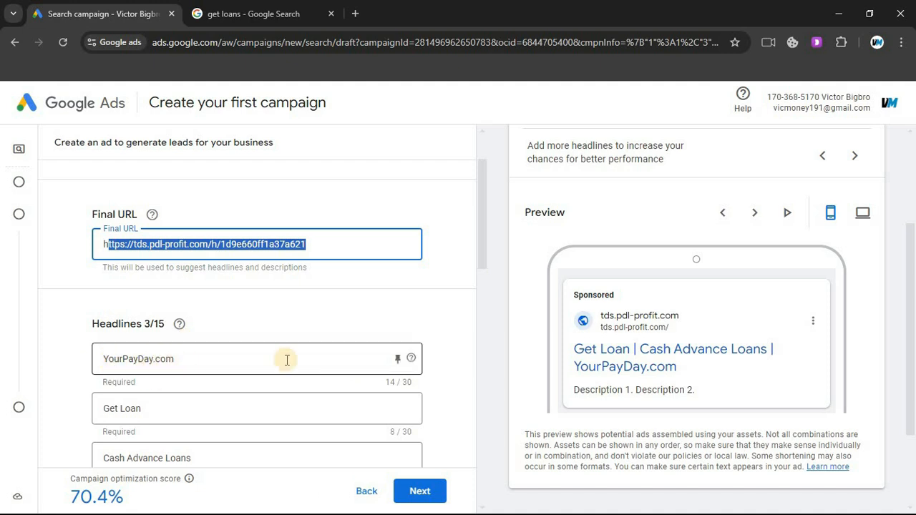
double_click(204, 359)
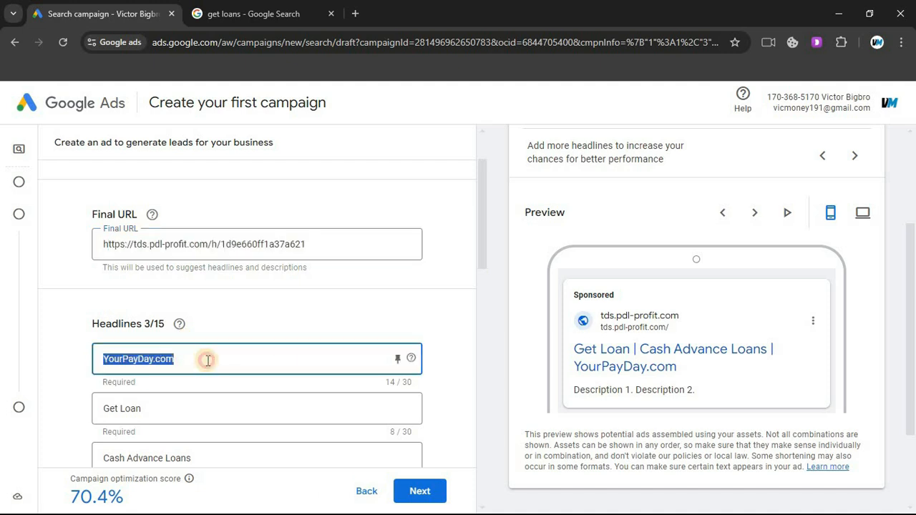
left_click(218, 365)
scroll(215, 344, "down", 1)
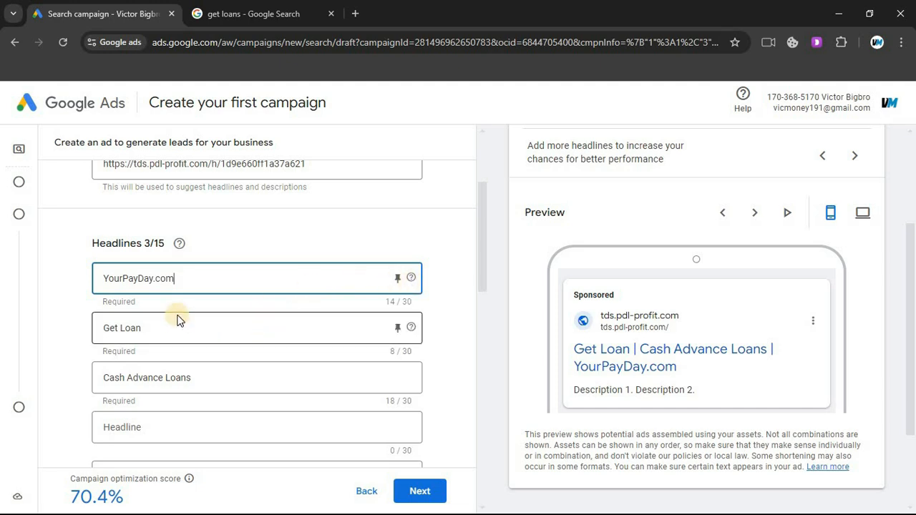
- Open the saved screenshot of the NetCredit ad over the campaign draft as a reference for the headlines
key("super")
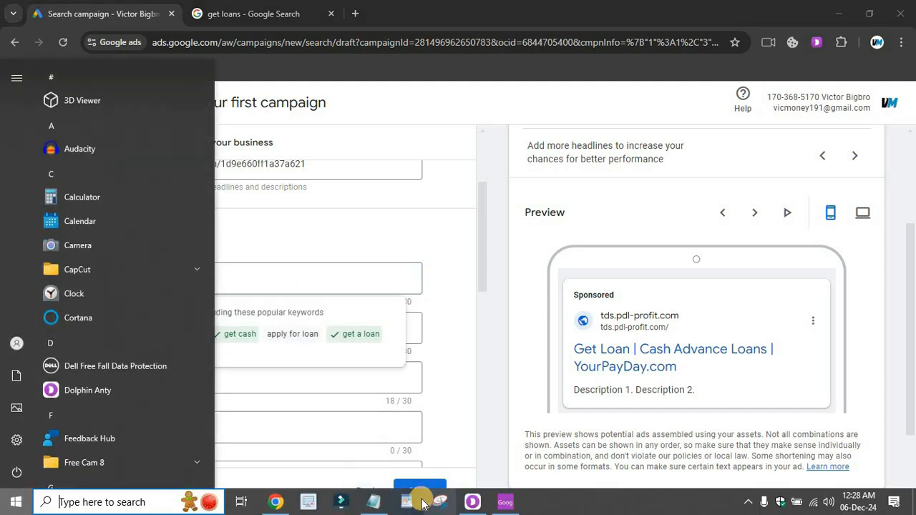
key("super+e")
double_click(231, 356)
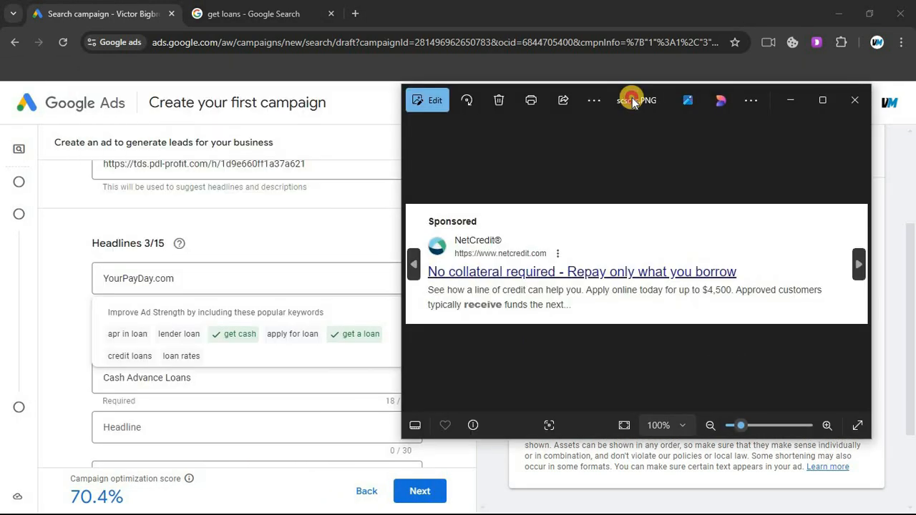
left_click_drag(633, 101, 633, 101)
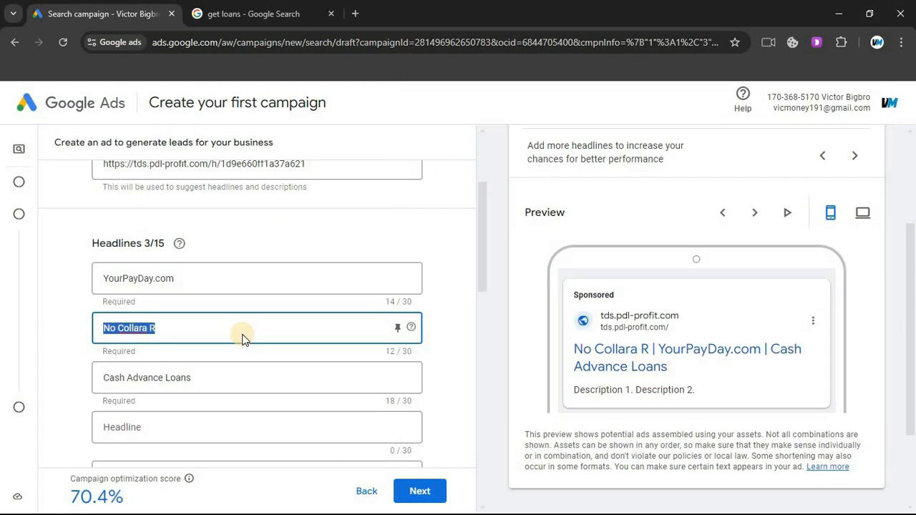
- Replace the second headline with the copied NetCredit ad text and trim it to "No collateral required"
key("ctrl+v")
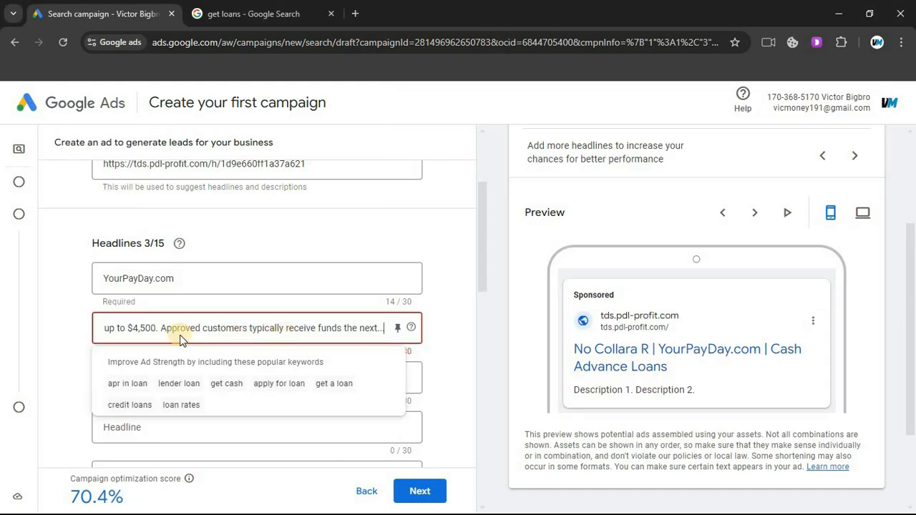
scroll(185, 345, "up", 3)
scroll(193, 386, "down", 3)
left_click(143, 327)
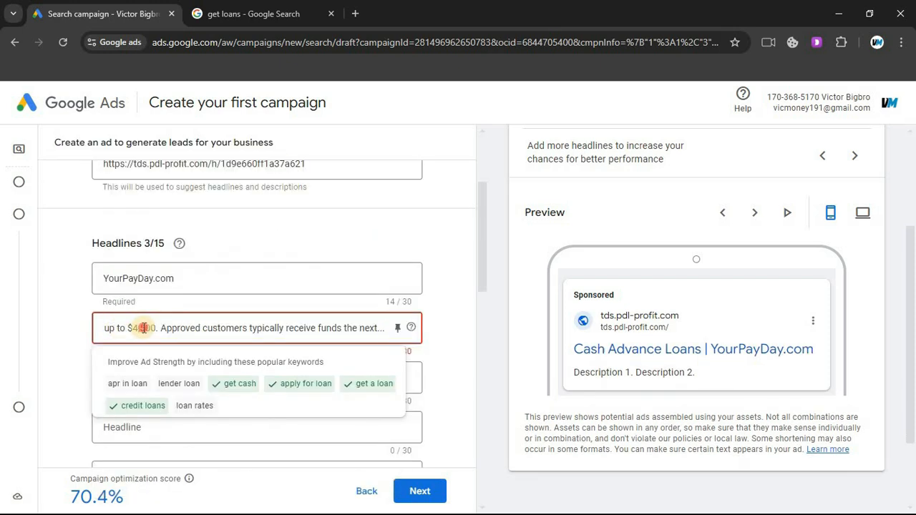
key("Left")
key("Left")
key("Left")
key("Left")
key("Left")
key("Left")
key("Left")
key("Left")
key("Left")
key("Left")
key("Left")
key("Left")
key("Left")
key("Left")
key("Left")
key("Left")
key("Left")
key("Left")
key("Left")
key("Left")
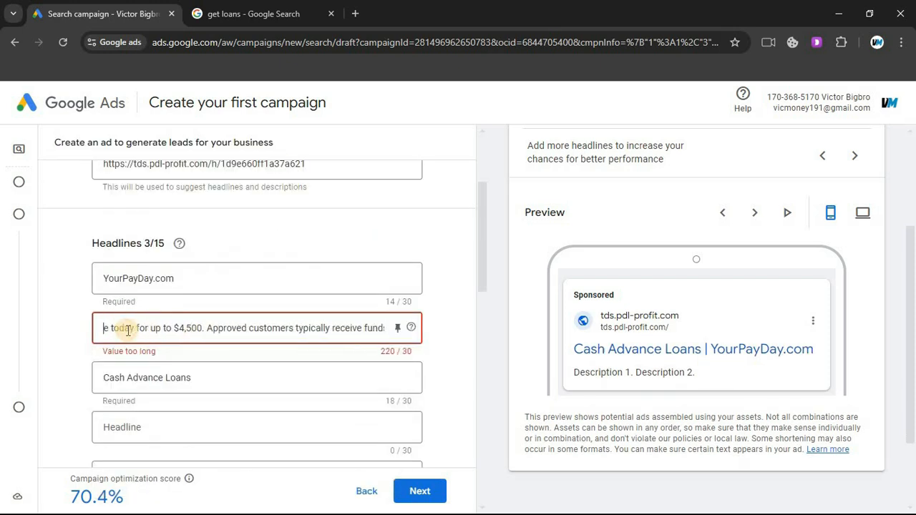
key("Home")
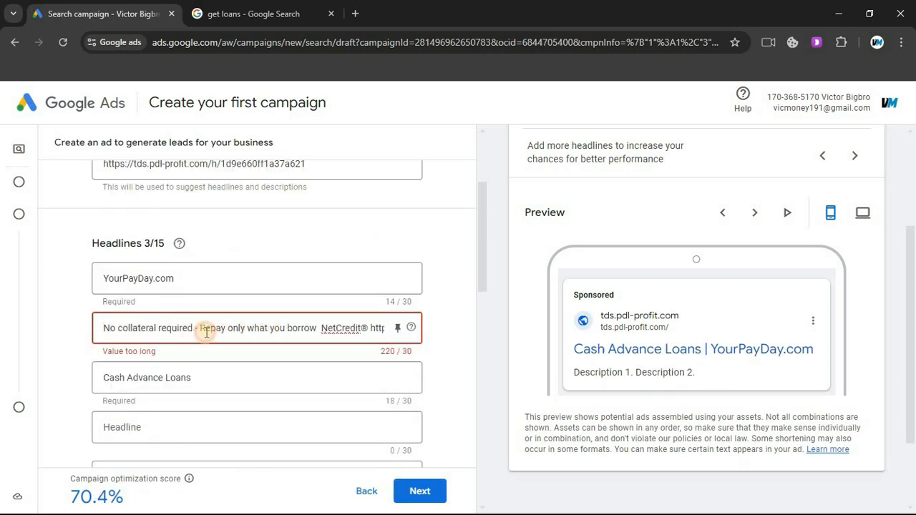
left_click_drag(199, 332, 456, 352)
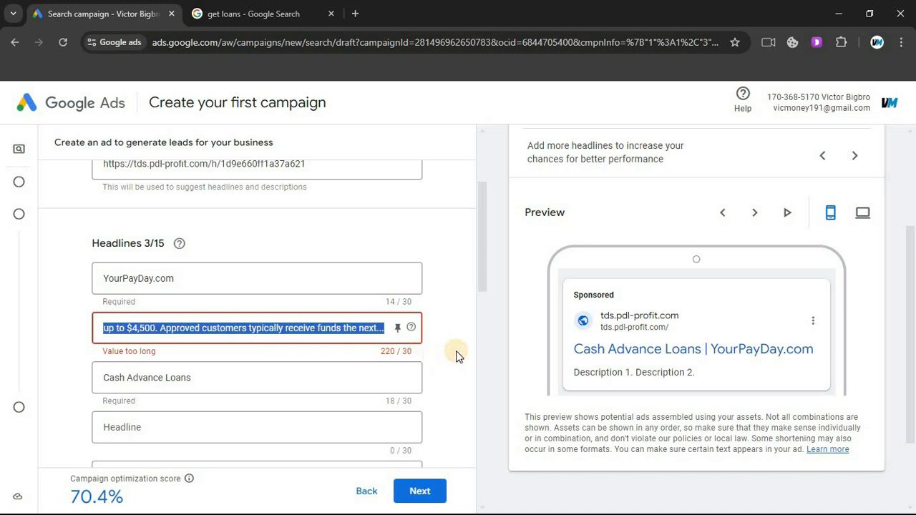
key("BackSpace")
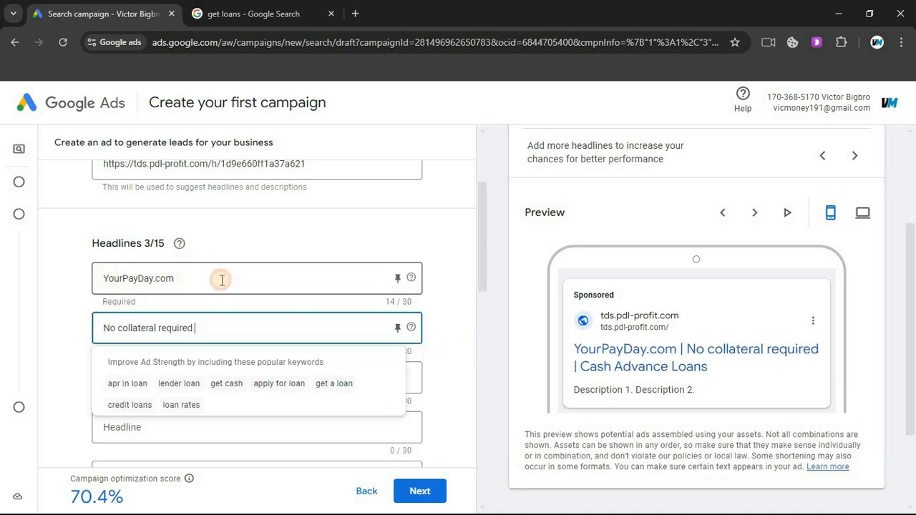
- Change the first headline to "Get A Loan FAST As 2 days"
triple_click(221, 280)
type("Get A Loan F")
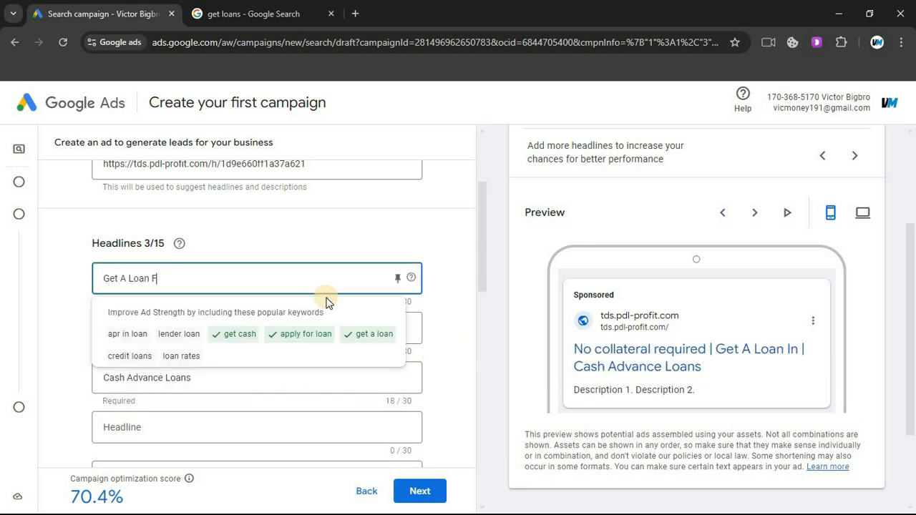
type("AST As 2")
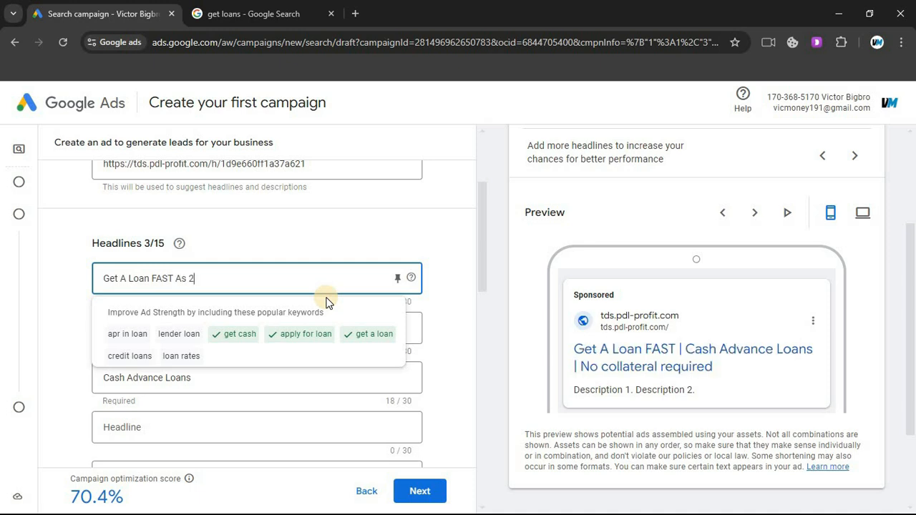
type(" days")
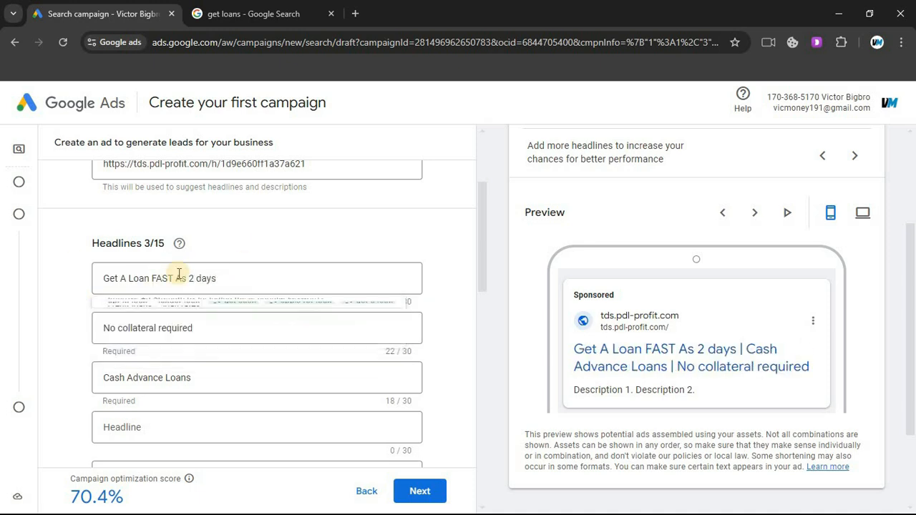
left_click(116, 328)
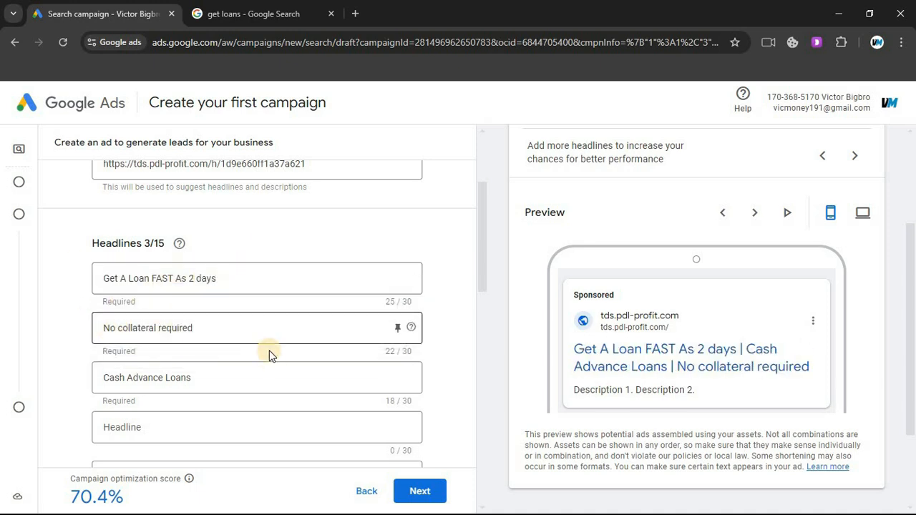
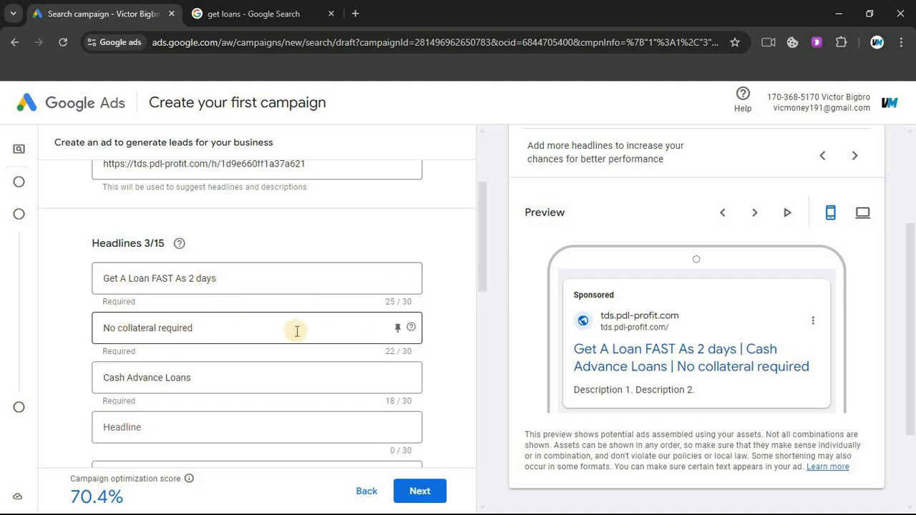
- Replace the third headline with "Repay Only what You Borrow", using the NetCredit ad screenshot as reference
scroll(215, 326, "down", 1)
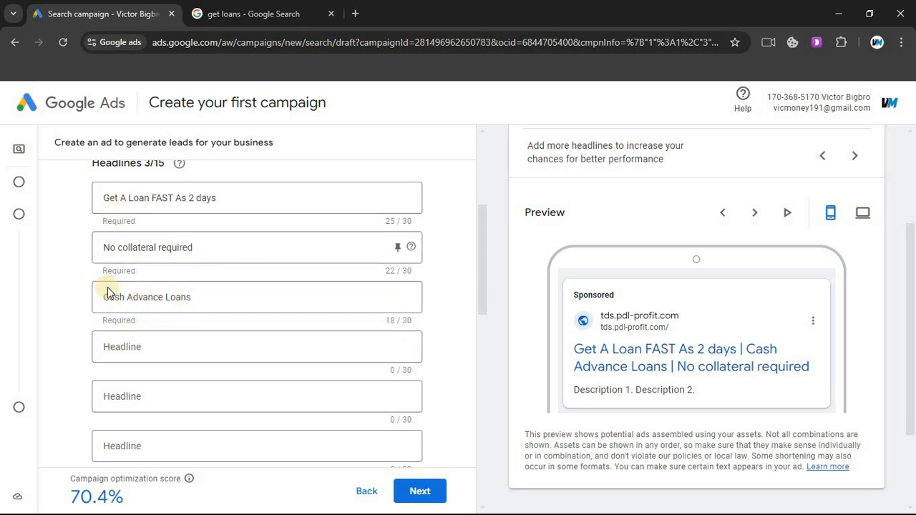
triple_click(200, 296)
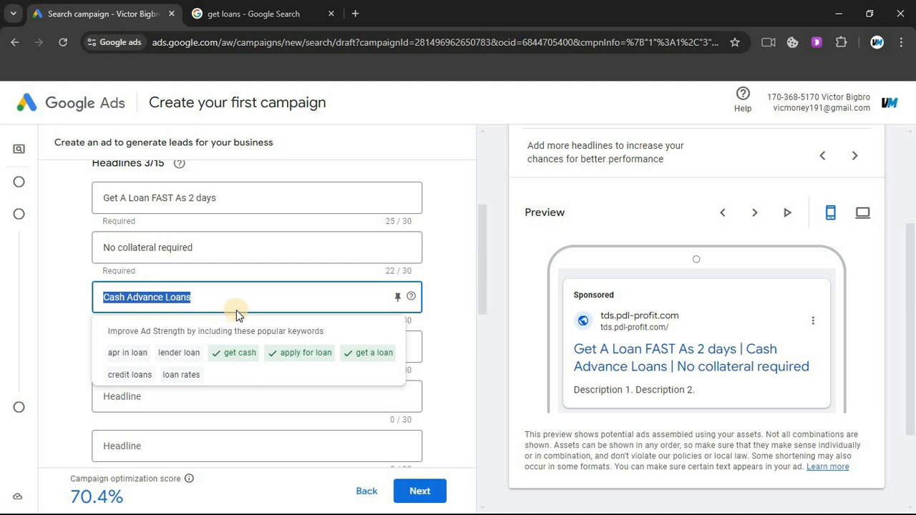
key("BackSpace")
key("super")
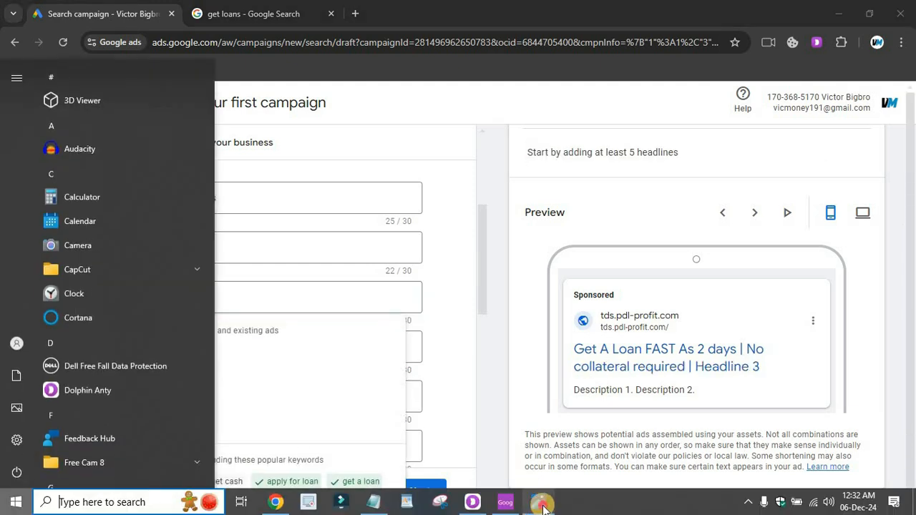
left_click(538, 502)
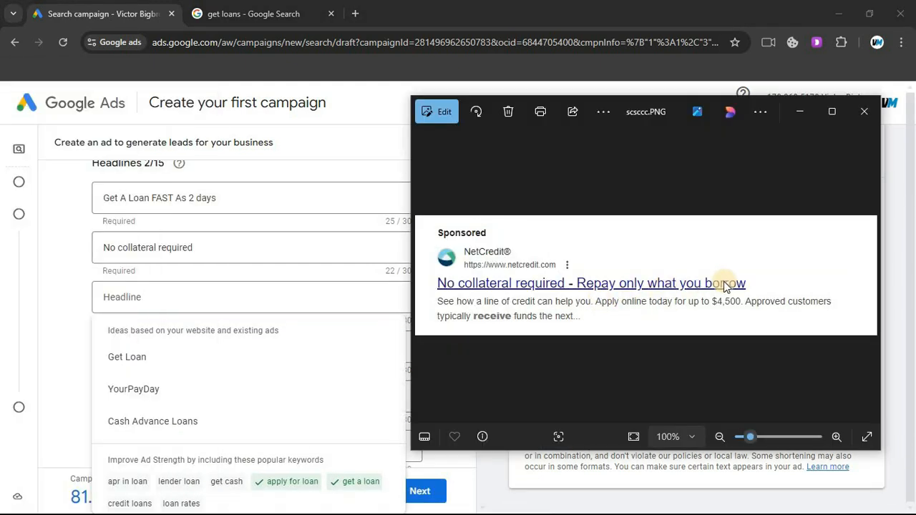
left_click(143, 297)
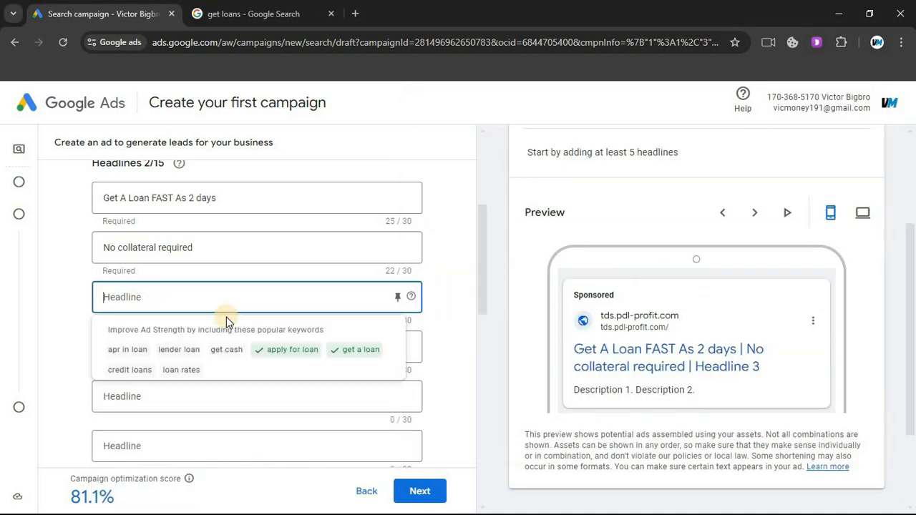
type("Repay Only what You Borrow")
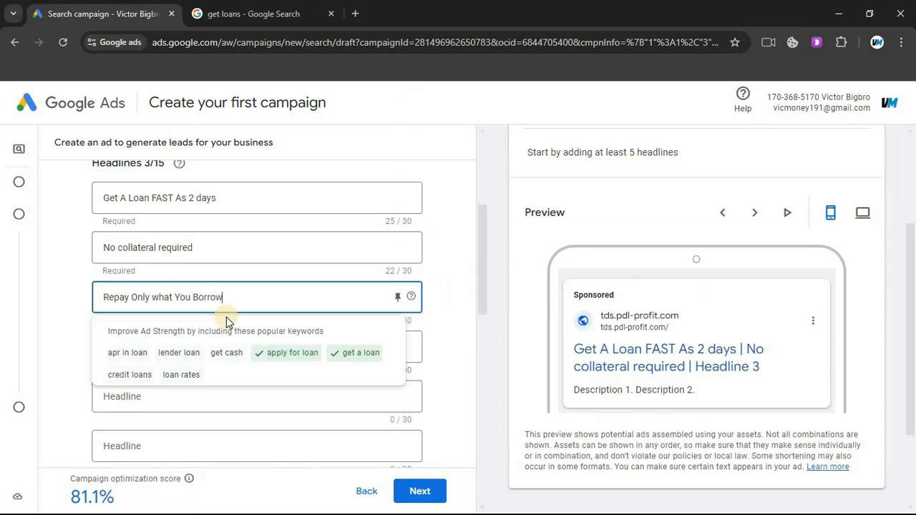
- Capitalize the second headline so it reads "No Collateral Required"
left_click(162, 248)
key("BackSpace")
type("R")
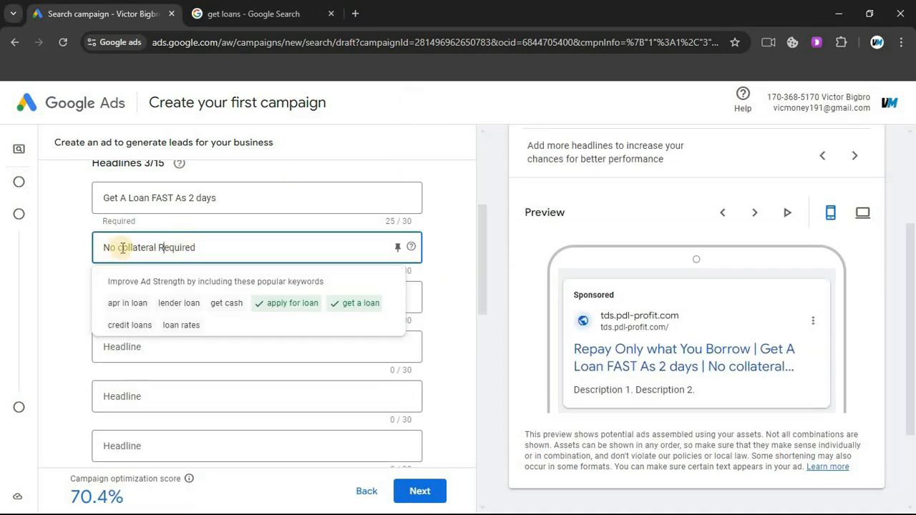
left_click(123, 248)
key("BackSpace")
type("C")
key("Tab")
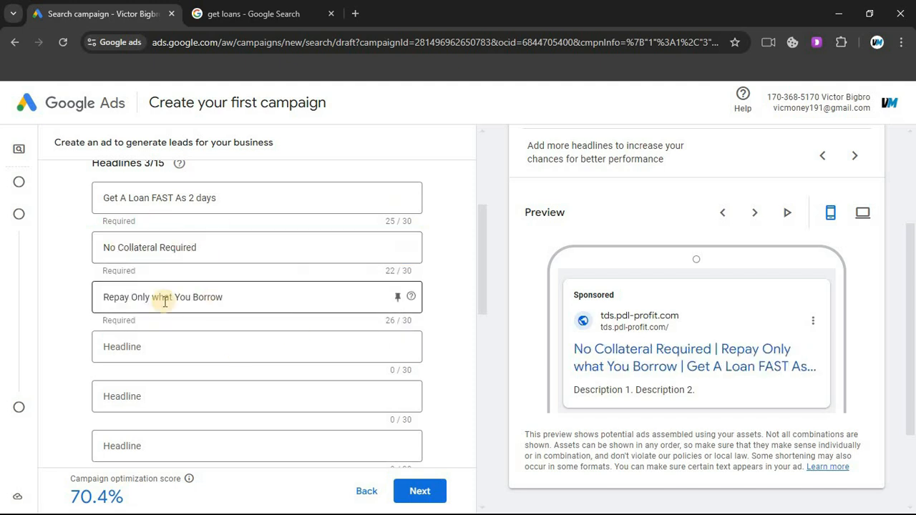
left_click(150, 352)
scroll(114, 290, "down", 1)
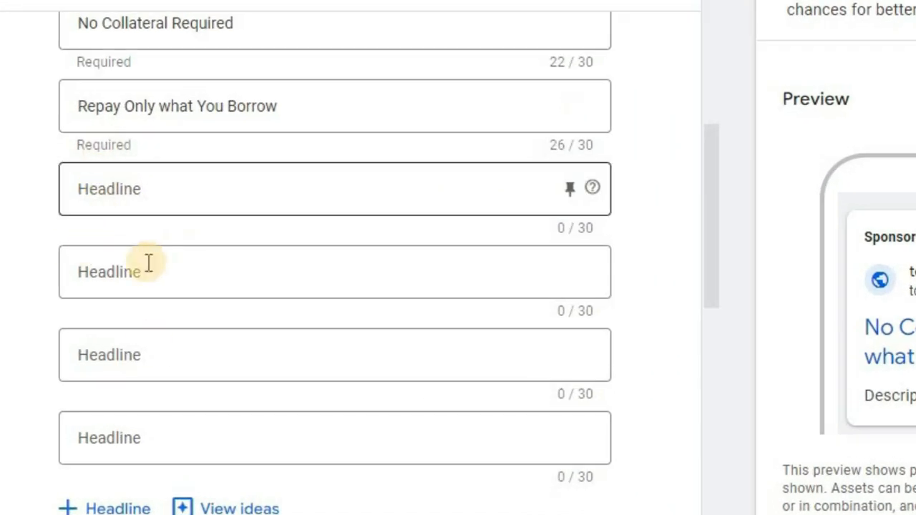
left_click(145, 309)
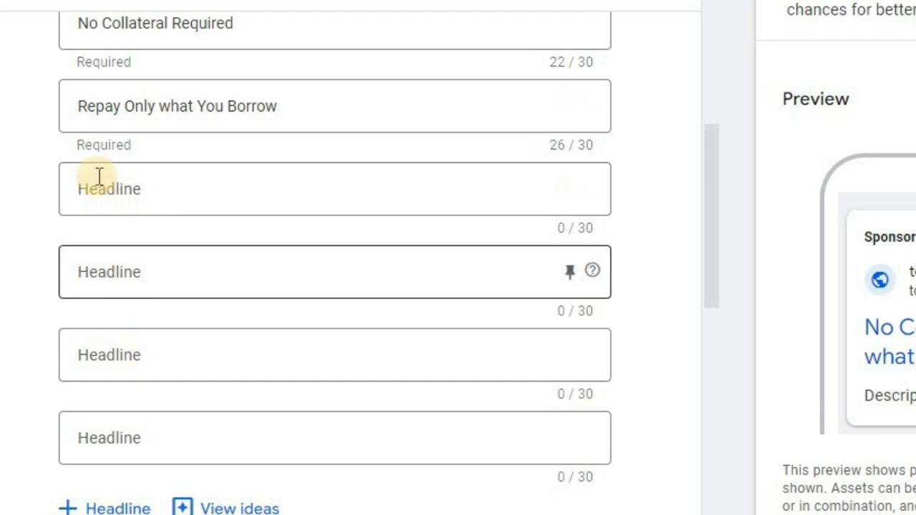
left_click(34, 143)
left_click(115, 140)
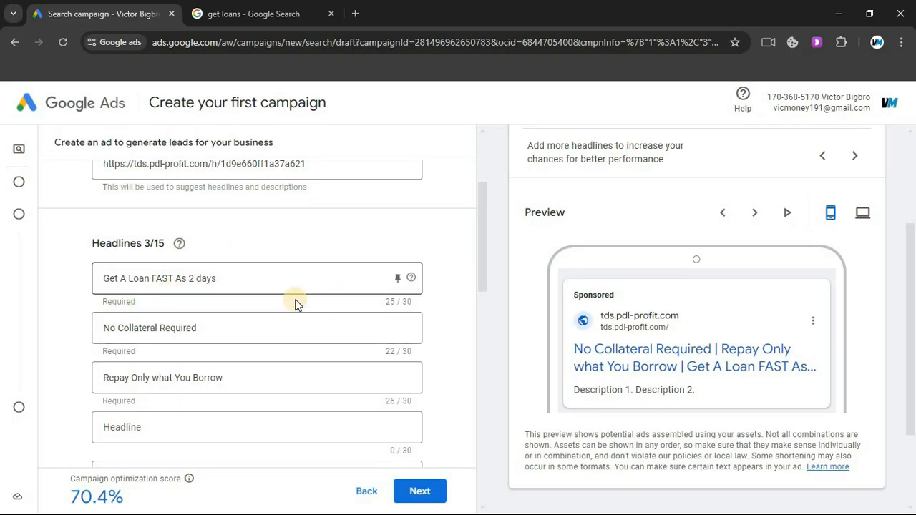
- Consult the NetCredit ad screenshot and write the first description as "Apply online today and receive up $10,000"
scroll(182, 327, "down", 2)
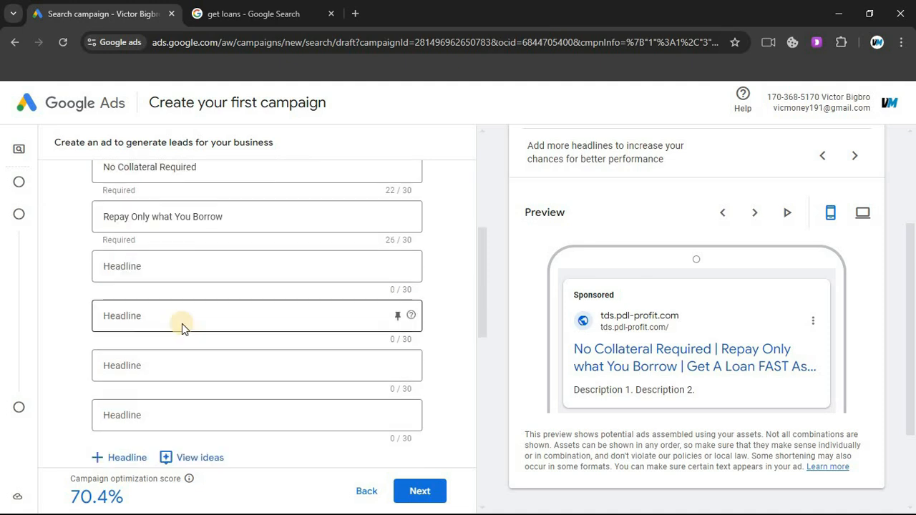
scroll(183, 327, "down", 3)
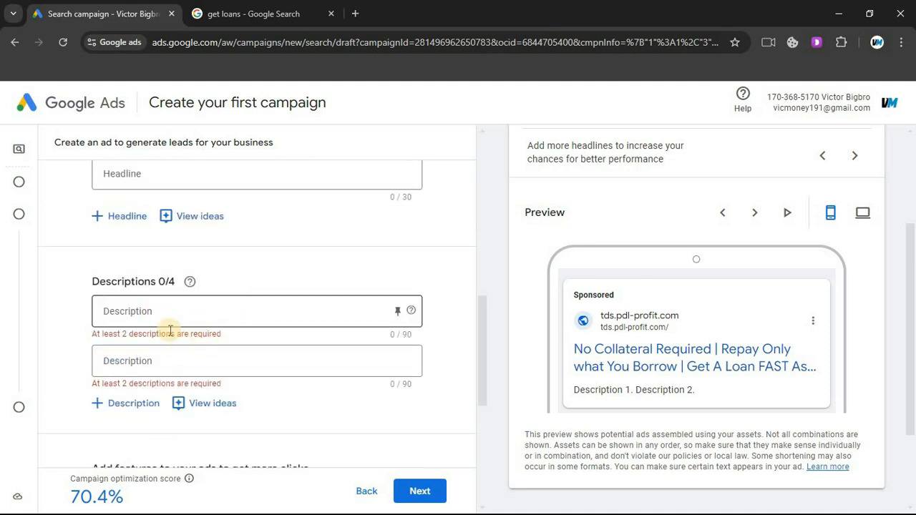
key("super")
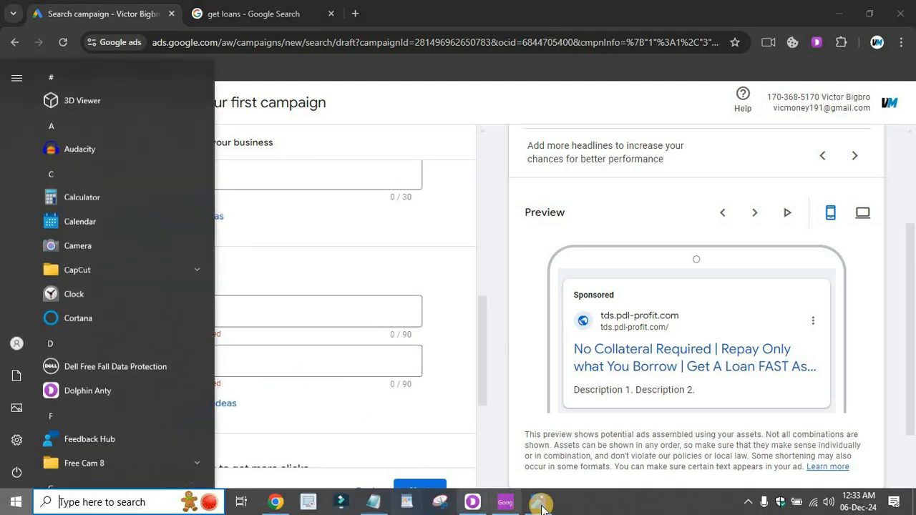
left_click(542, 505)
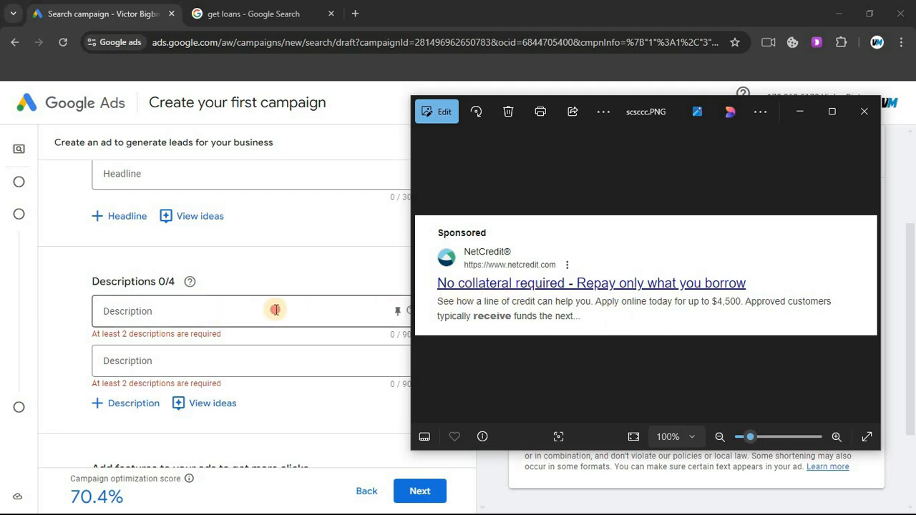
left_click(370, 312)
type("Apply online today a")
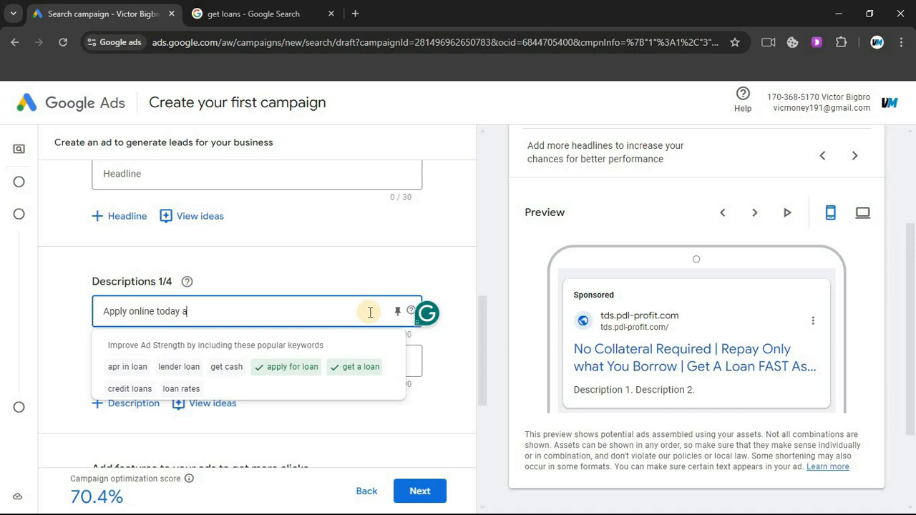
type("nd receive ")
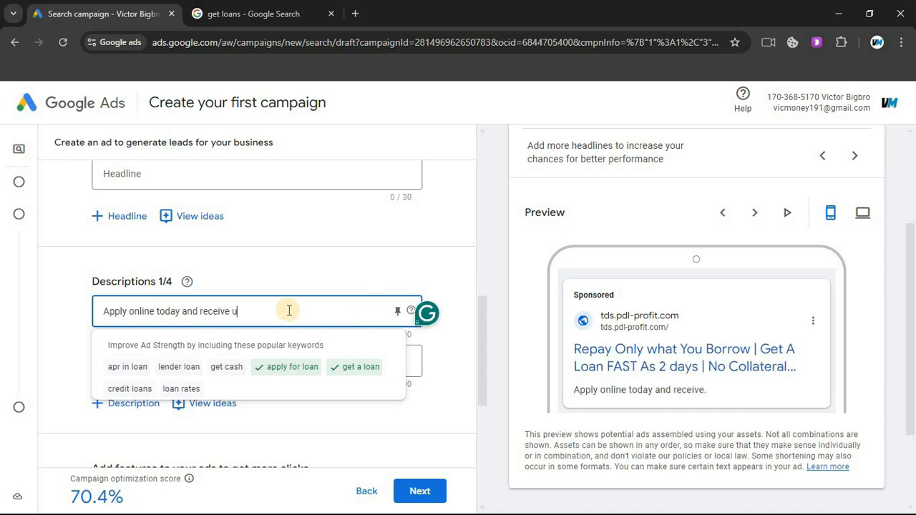
type("up $10,000")
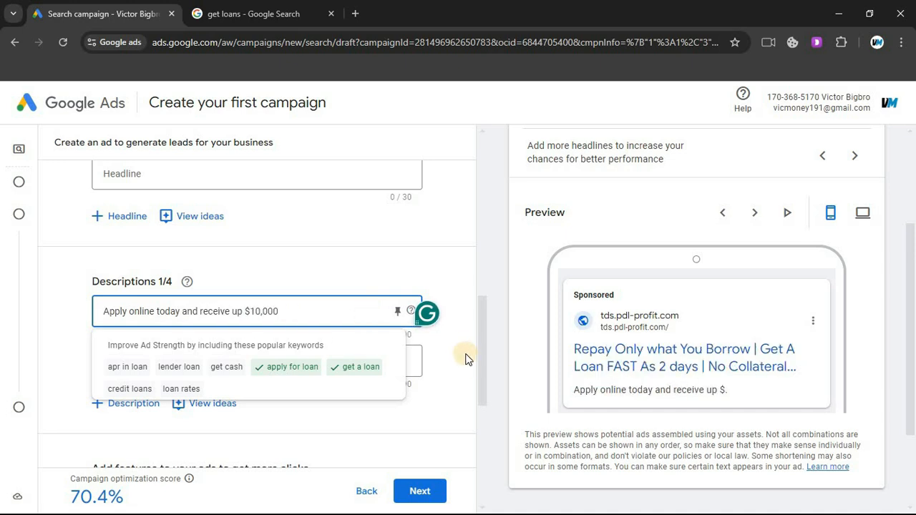
- Recheck and close the NetCredit ad screenshot, and write the second description as "see how a line of credit can help you."
key("super")
left_click(538, 501)
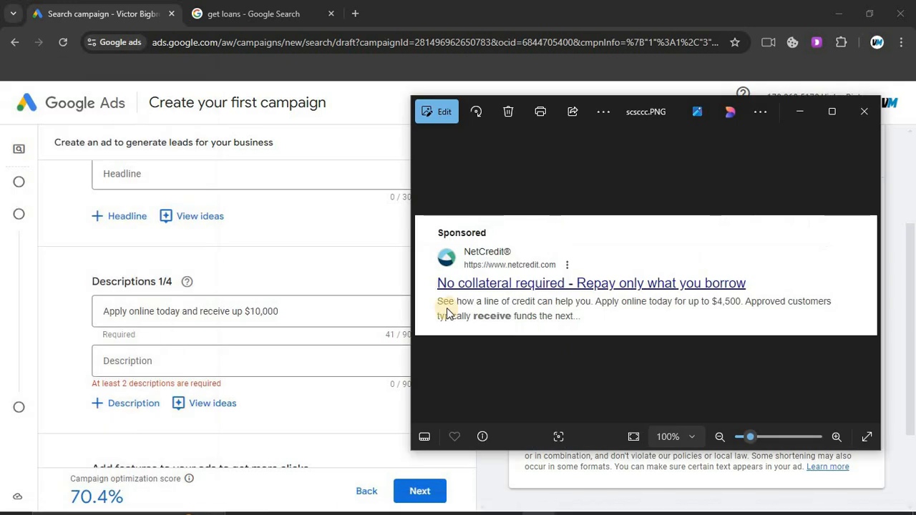
left_click(864, 113)
left_click(150, 358)
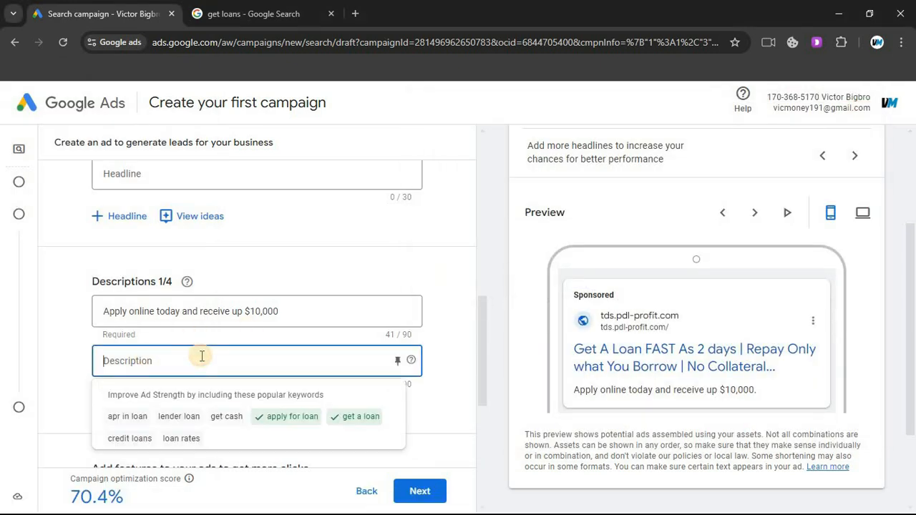
type("see how a line of credit can h")
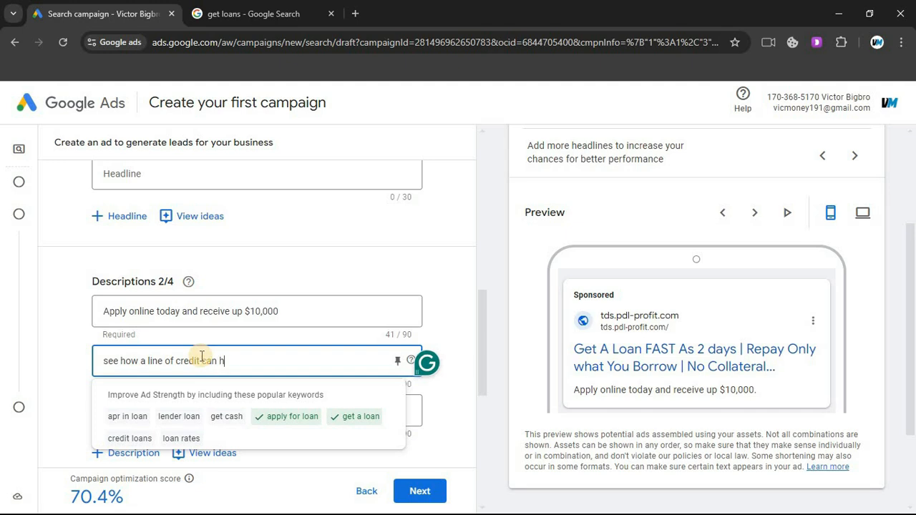
type("elp you.")
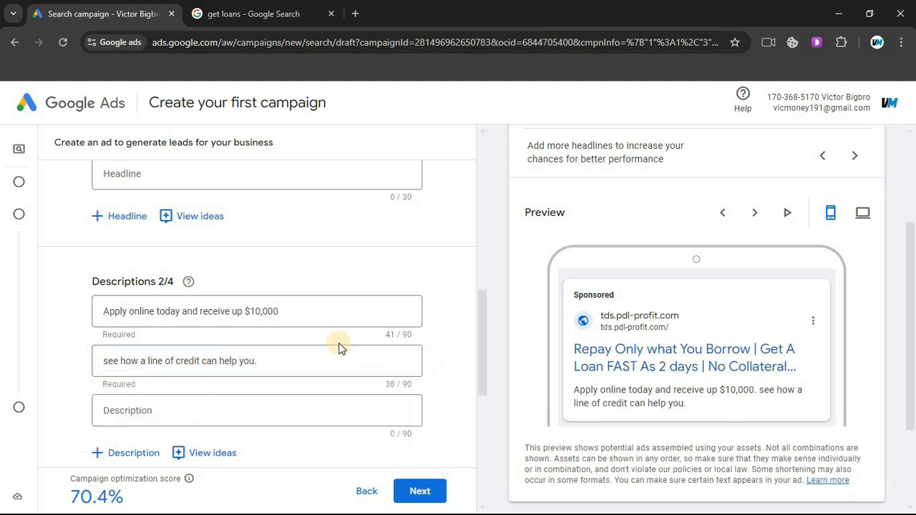
- Check how the ad preview looks in the desktop layout and return it to the mobile layout
left_click(222, 405)
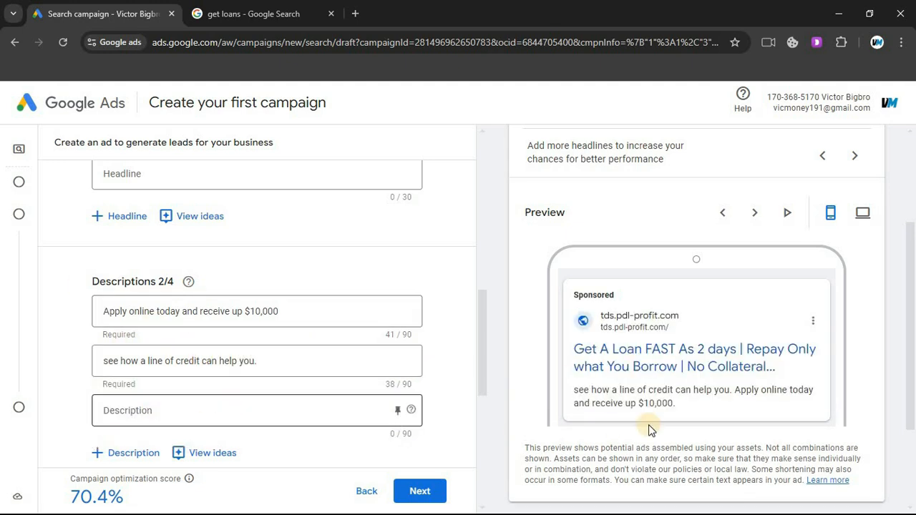
left_click(653, 356)
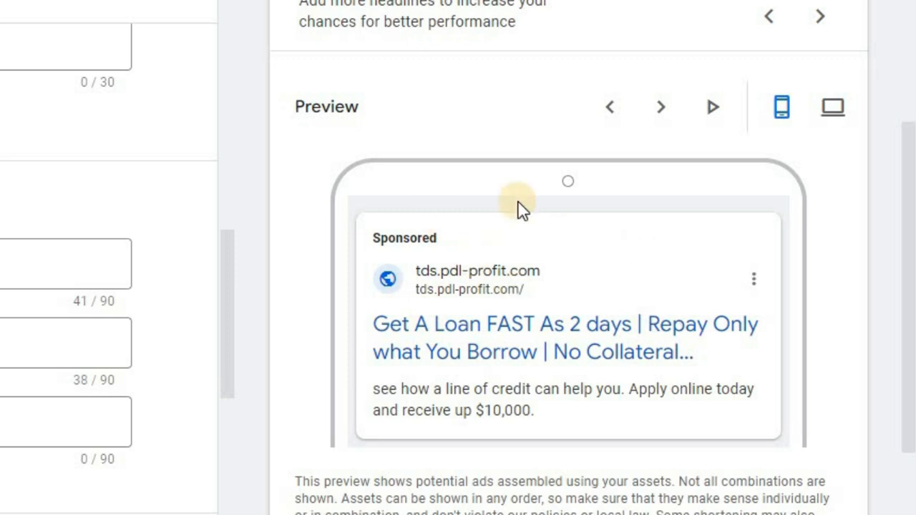
left_click(831, 109)
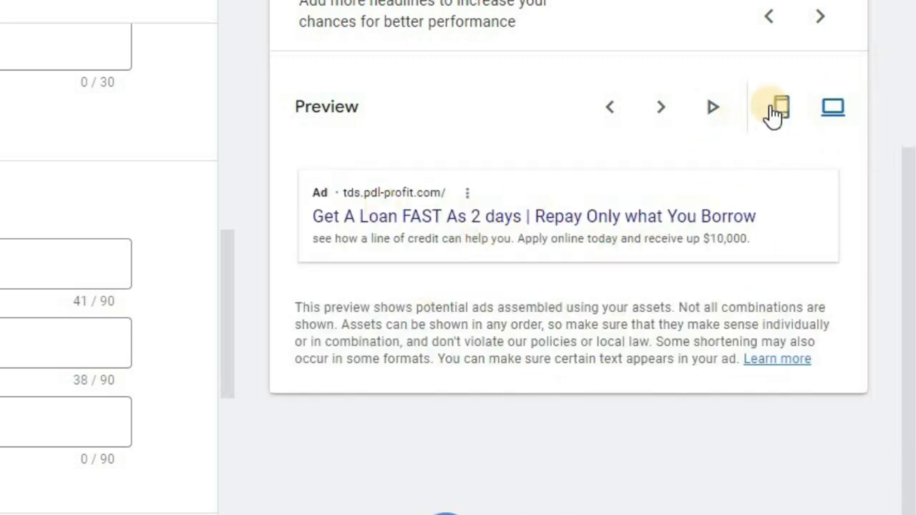
left_click(777, 109)
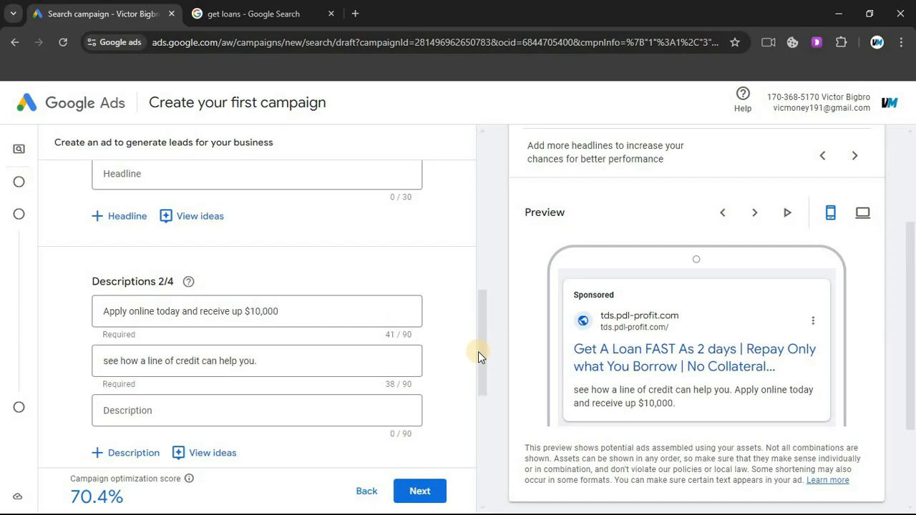
- Open the form for creating a new sitelink from the ad's Sitelinks feature
scroll(478, 351, "down", 4)
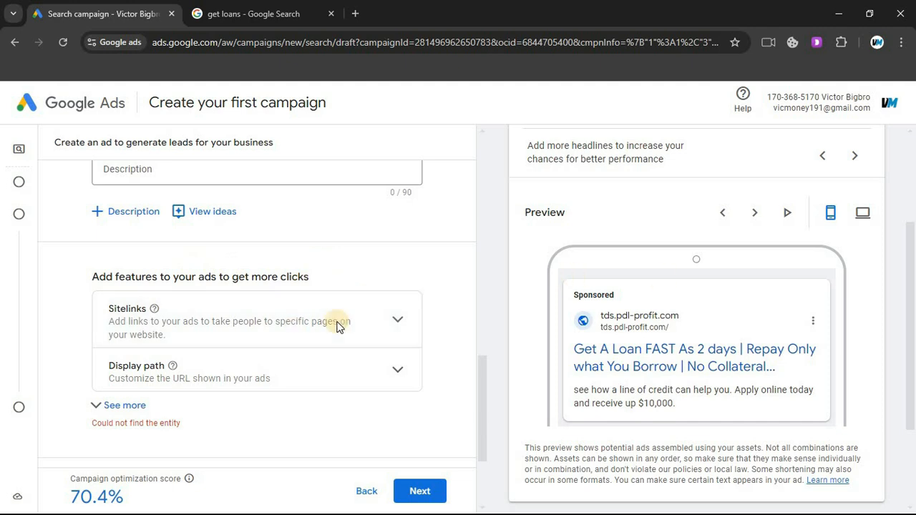
left_click(398, 322)
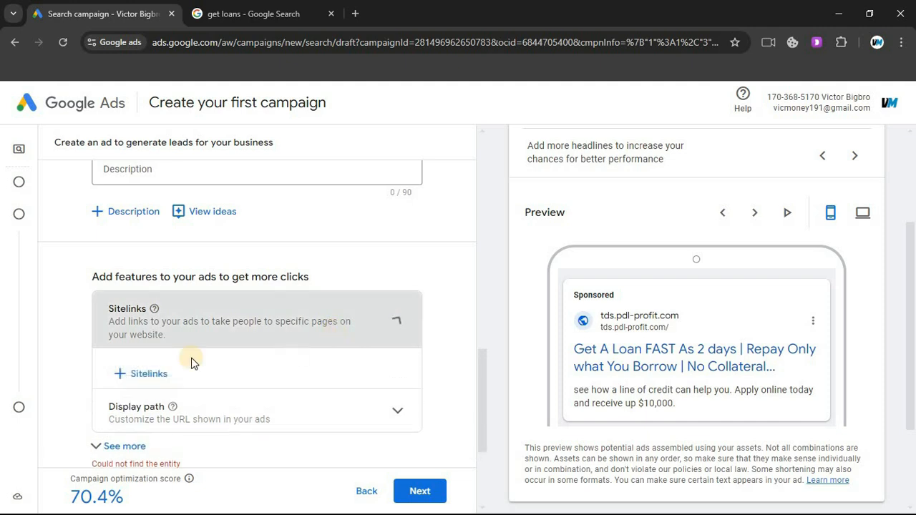
left_click(143, 364)
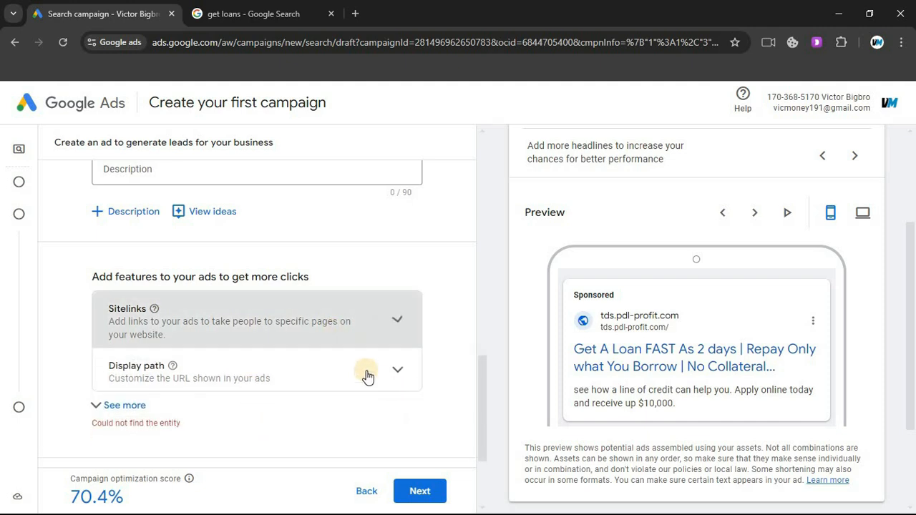
left_click(304, 327)
left_click(136, 373)
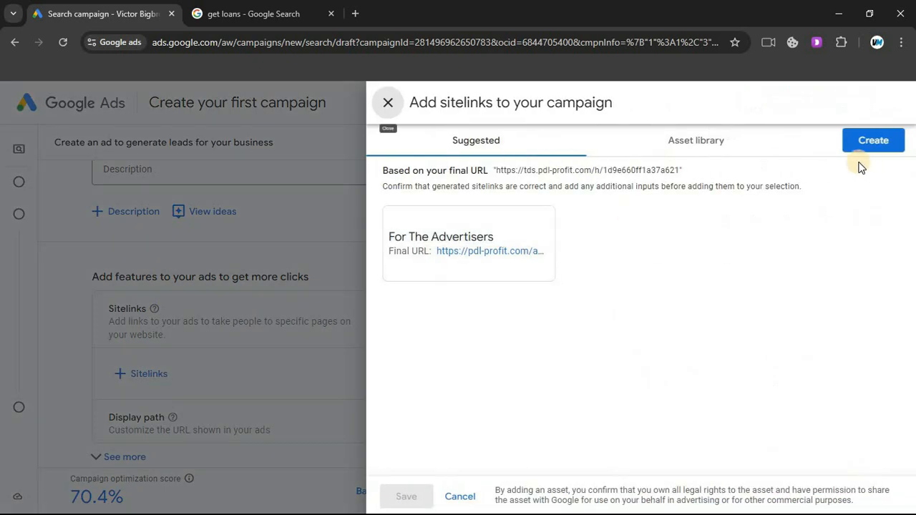
left_click(872, 153)
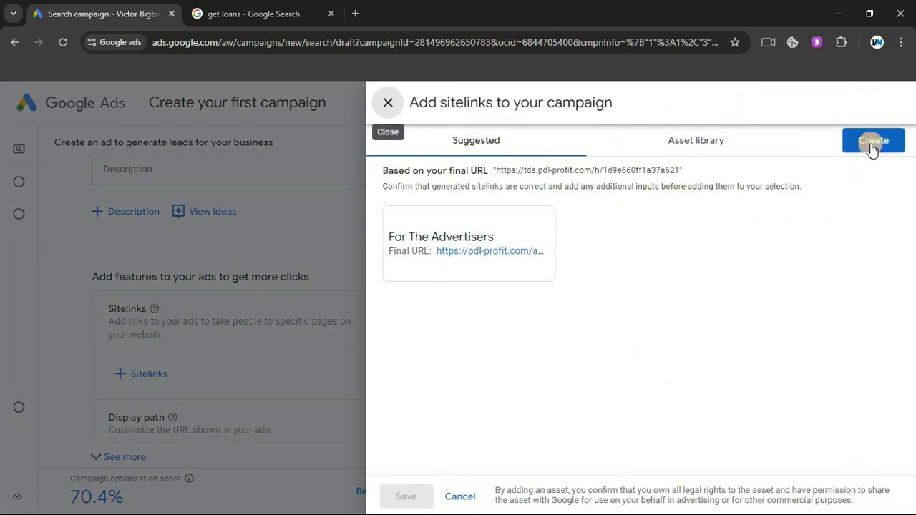
left_click(873, 140)
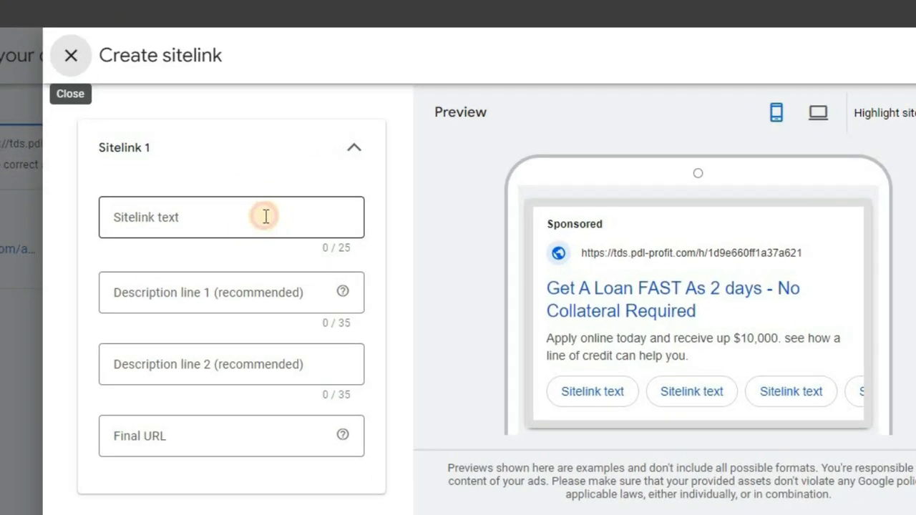
left_click(266, 216)
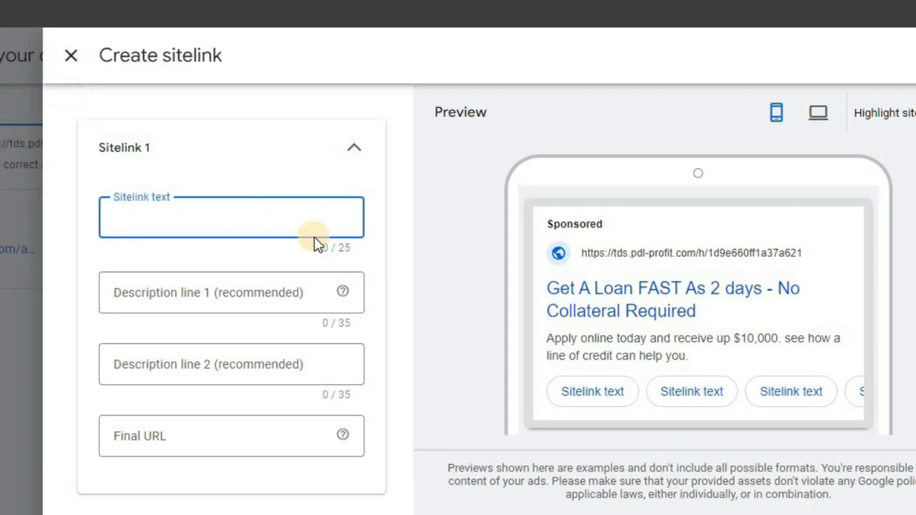
type("sii")
key("BackSpace")
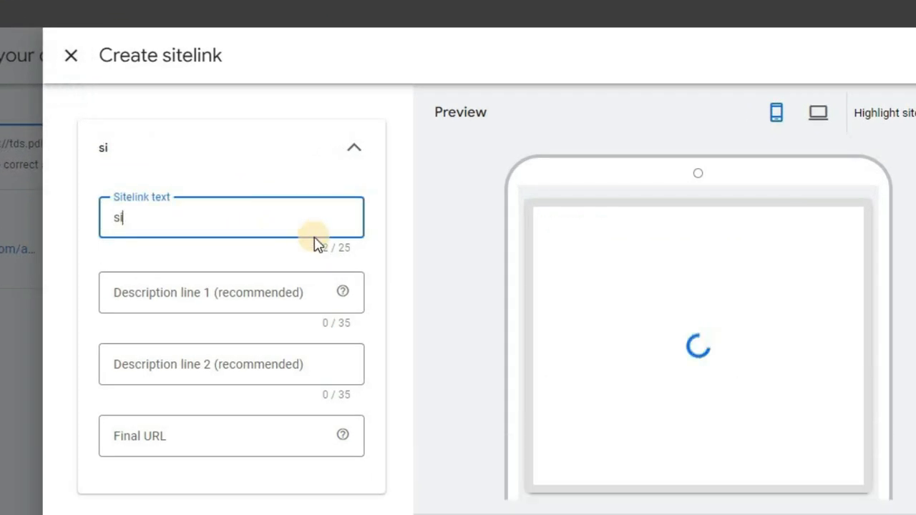
scroll(242, 236, "down", 1)
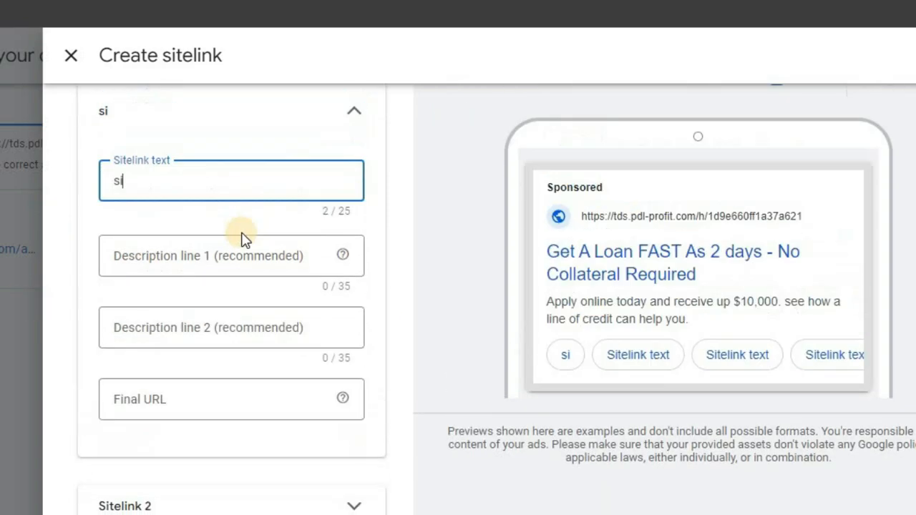
scroll(214, 214, "up", 1)
left_click_drag(154, 220, 85, 212)
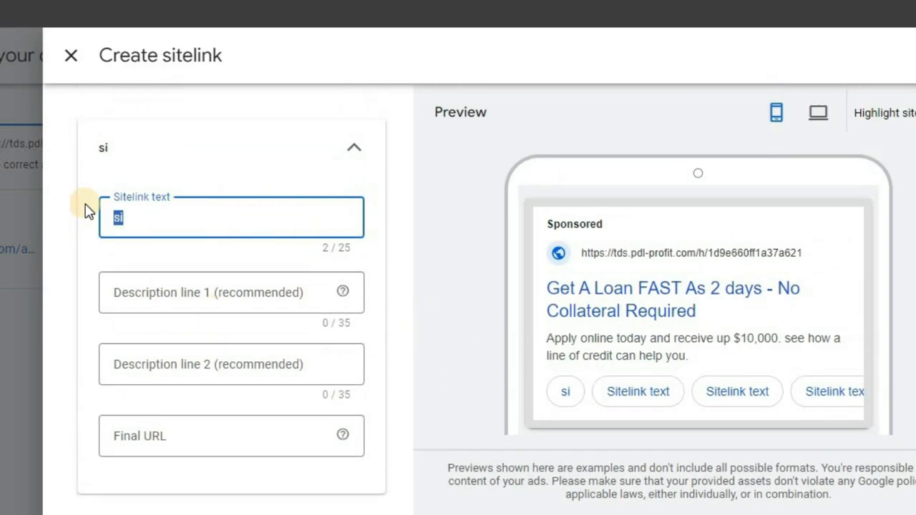
key("BackSpace")
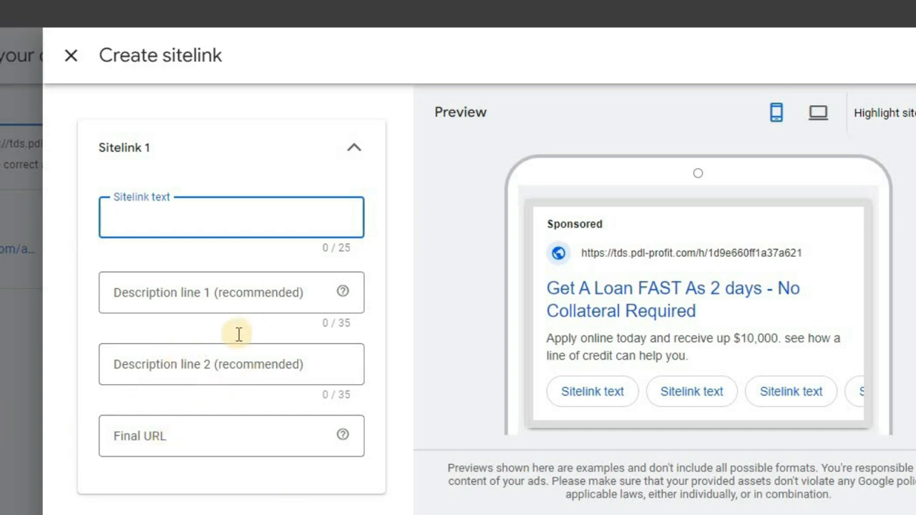
- Look through the remaining sitelink slots and options in the creation form, and leave the sitelinks without creating any
scroll(239, 334, "down", 3)
scroll(251, 336, "down", 2)
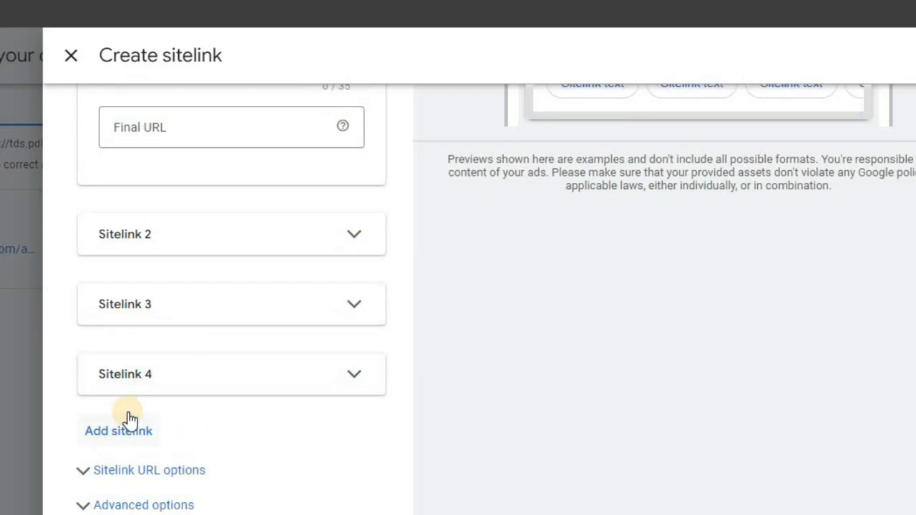
scroll(231, 388, "up", 2)
scroll(180, 398, "down", 2)
scroll(438, 350, "up", 4)
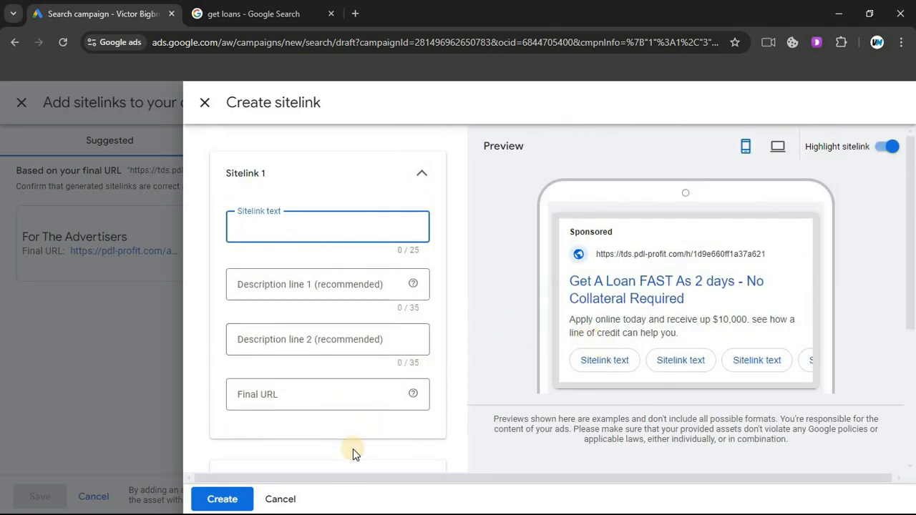
left_click(297, 504)
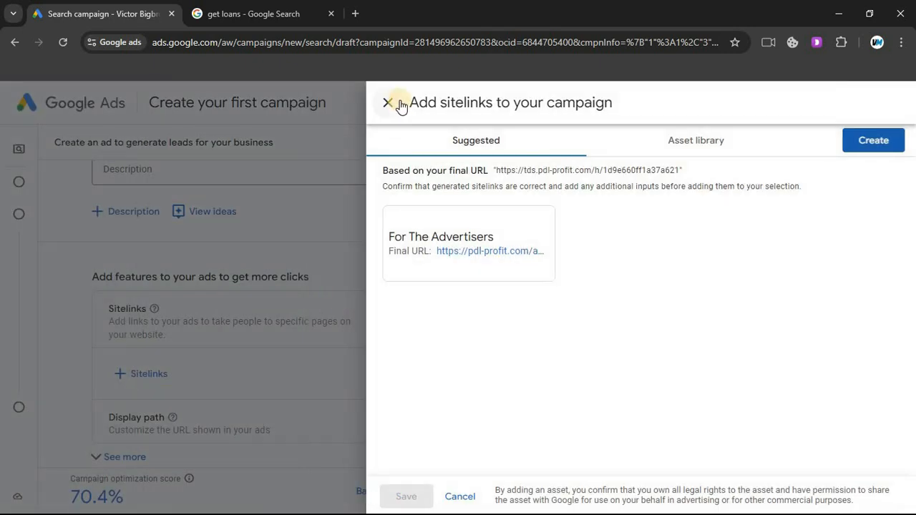
left_click(274, 295)
- Set the first part of the ad's display path to "loan" and collapse the display path feature
scroll(238, 360, "down", 1)
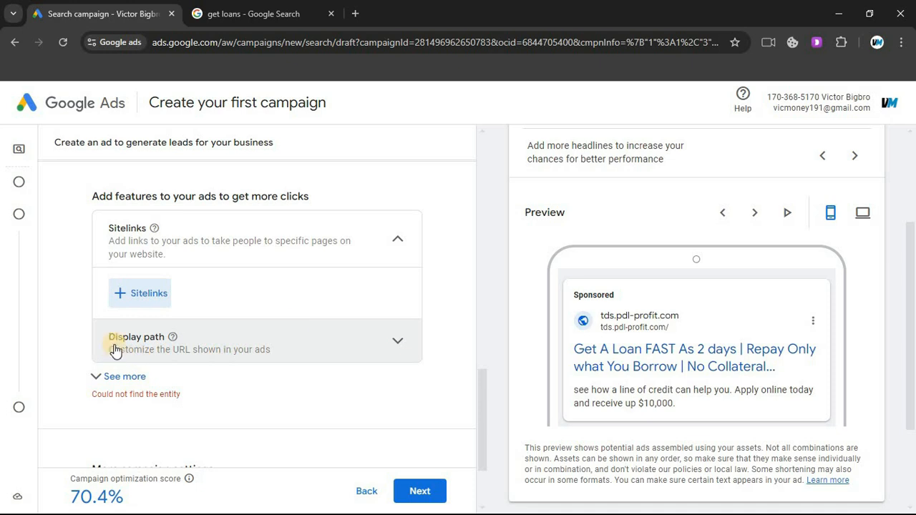
left_click(371, 362)
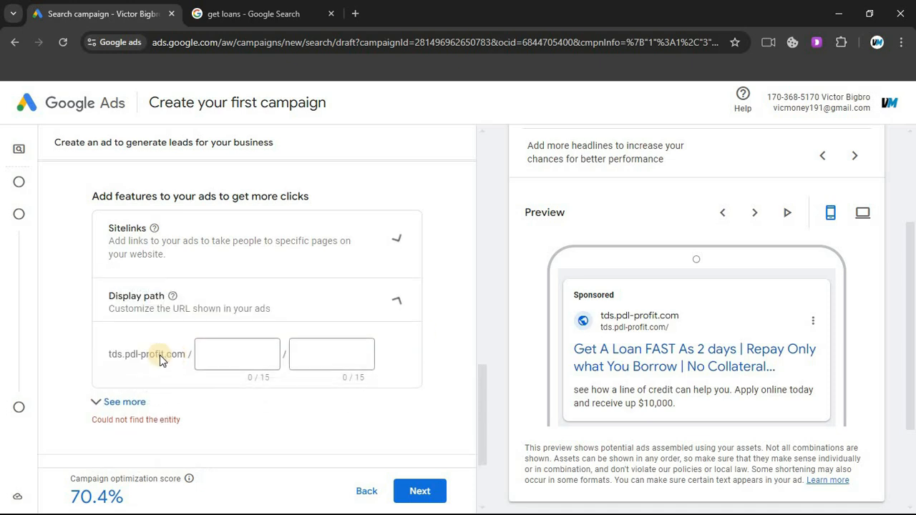
left_click(199, 344)
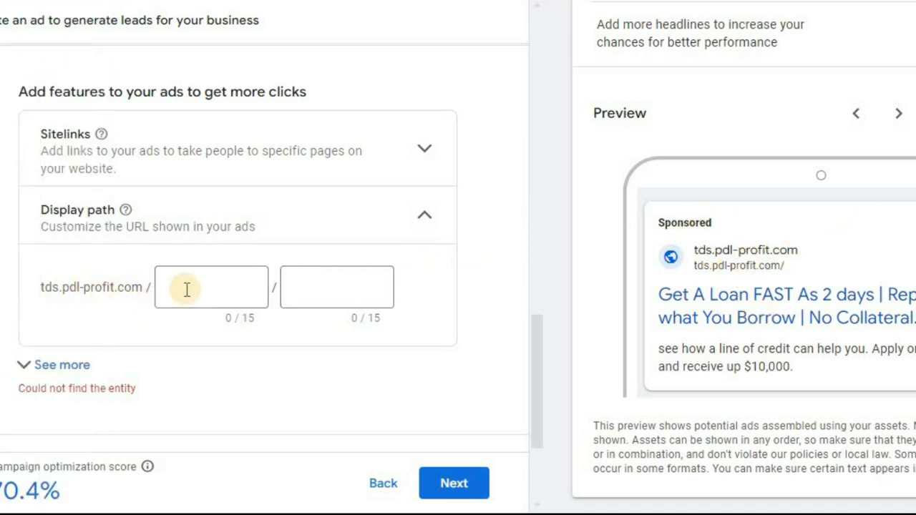
left_click(214, 289)
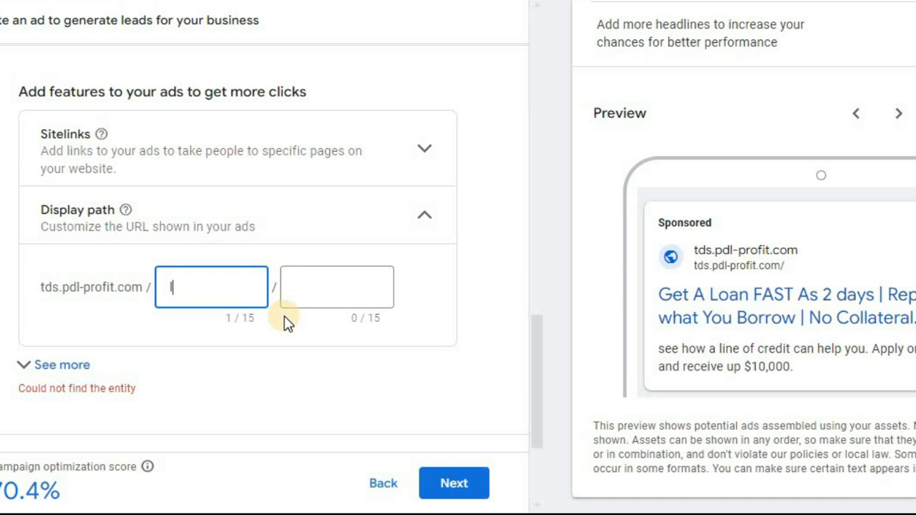
type("loan")
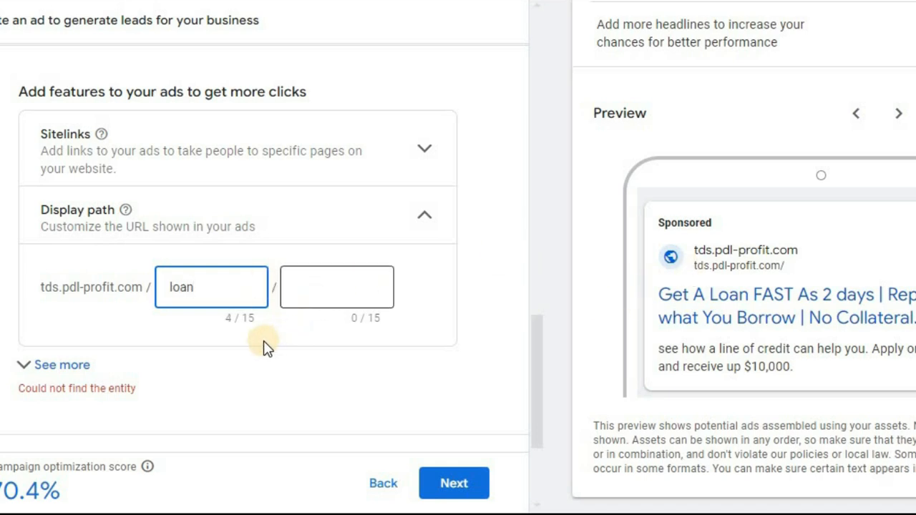
left_click(247, 333)
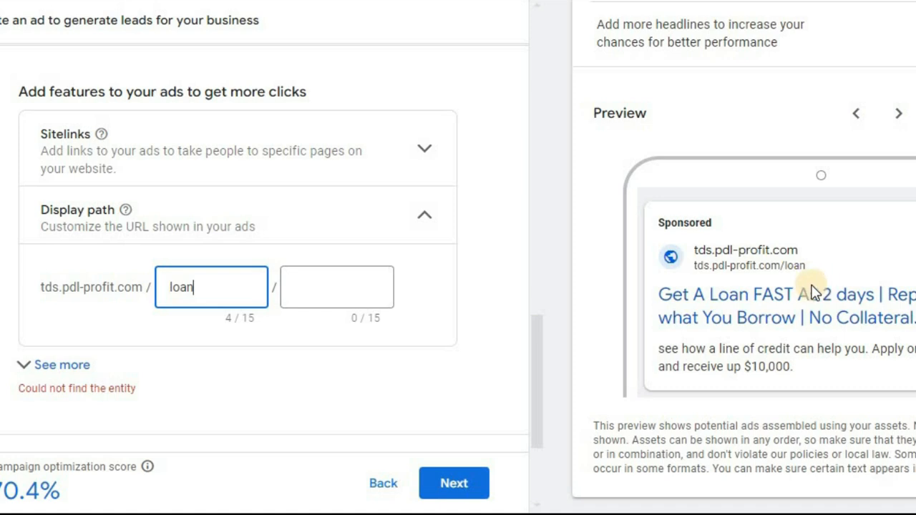
left_click(312, 338)
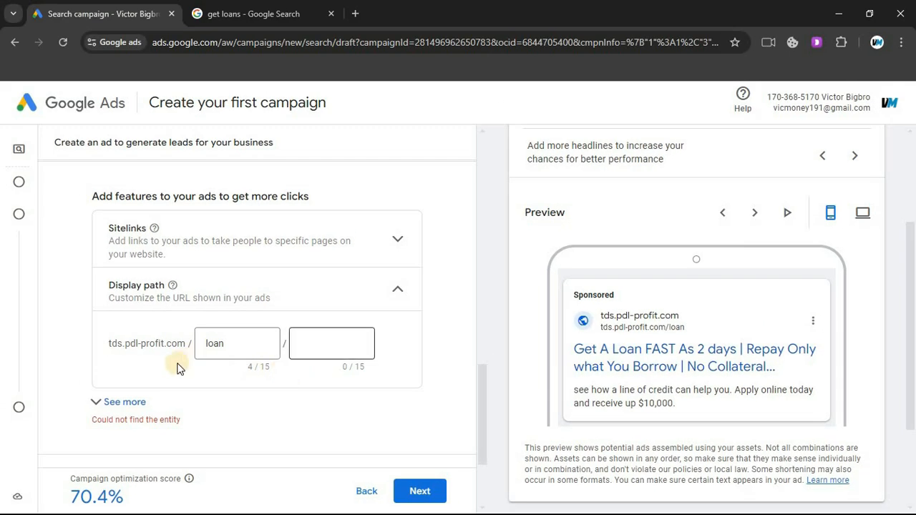
left_click(398, 293)
- Examine the Campaign URL options under the additional campaign settings, and close them without entering anything
scroll(401, 320, "down", 1)
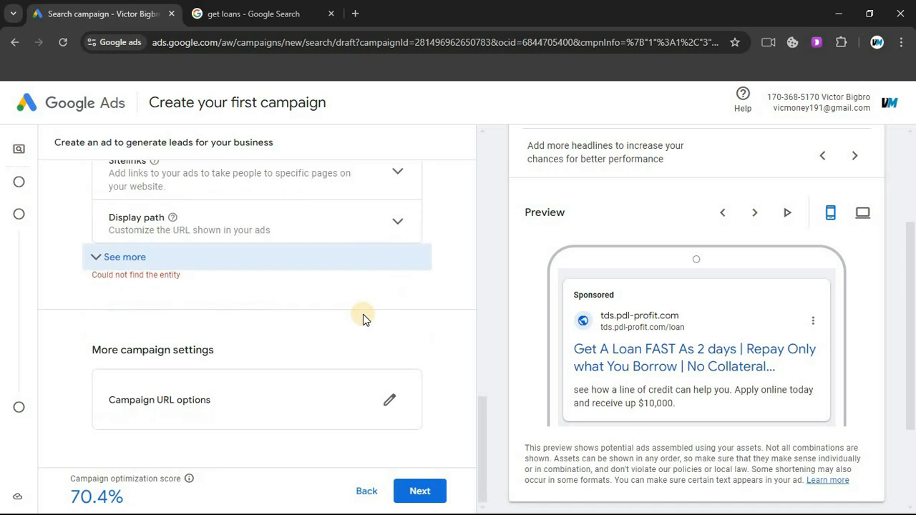
left_click_drag(93, 350, 307, 351)
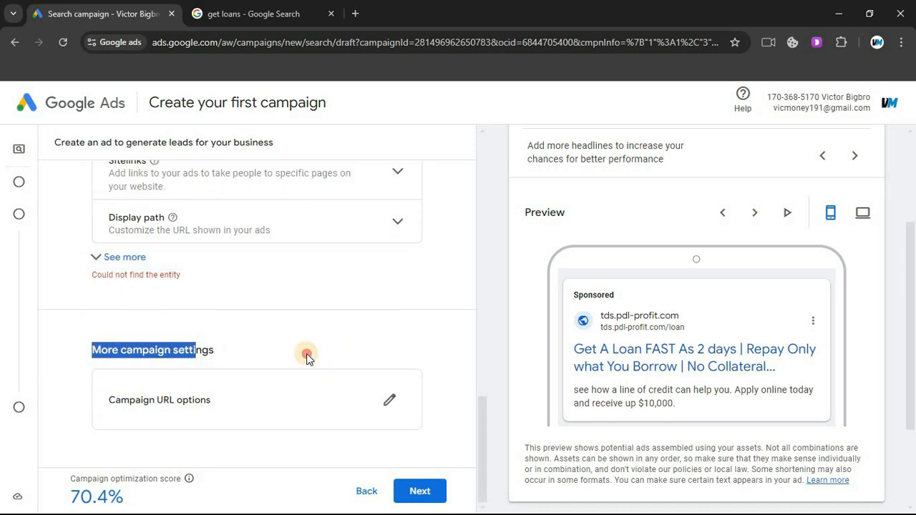
left_click(395, 400)
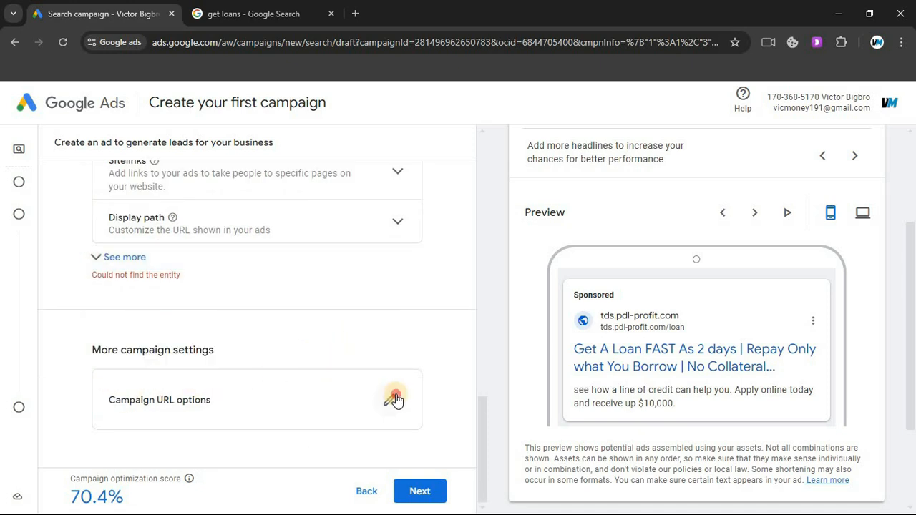
left_click(395, 400)
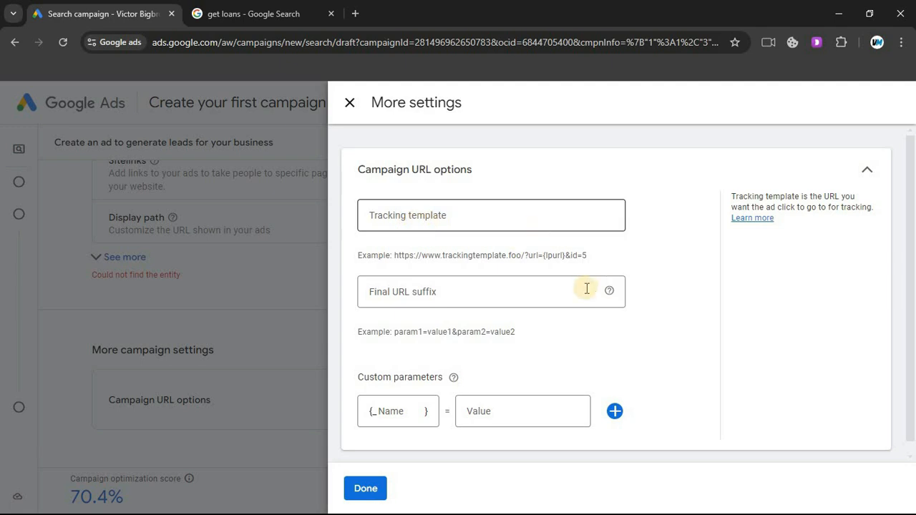
scroll(400, 294, "down", 1)
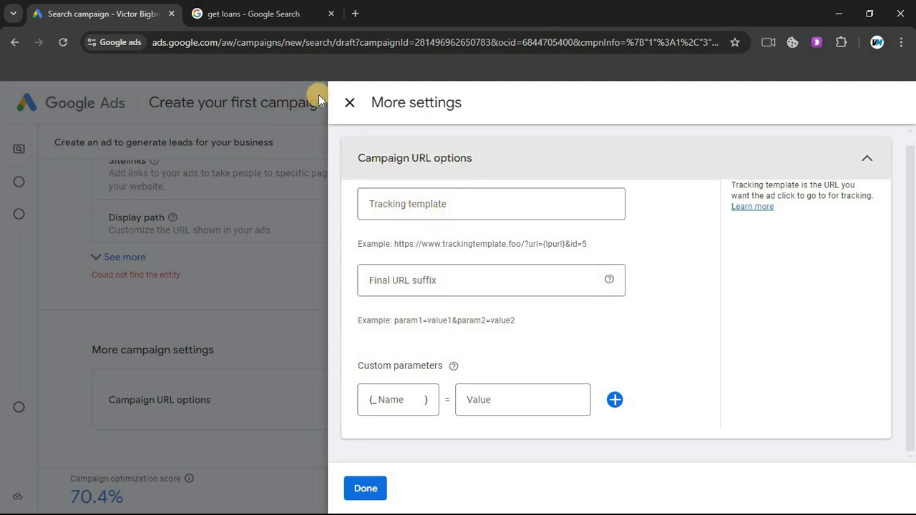
left_click(351, 104)
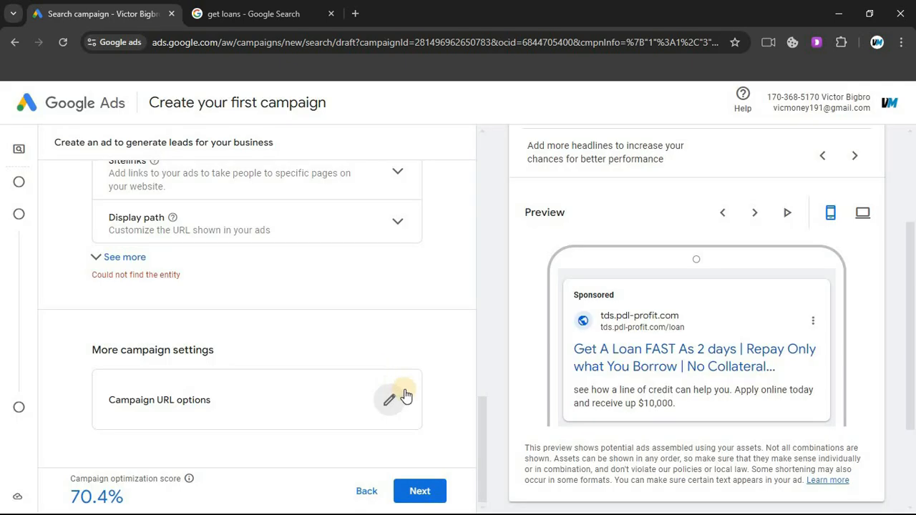
- Continue to the bid strategy stage and choose Conversions as the focus
left_click(440, 492)
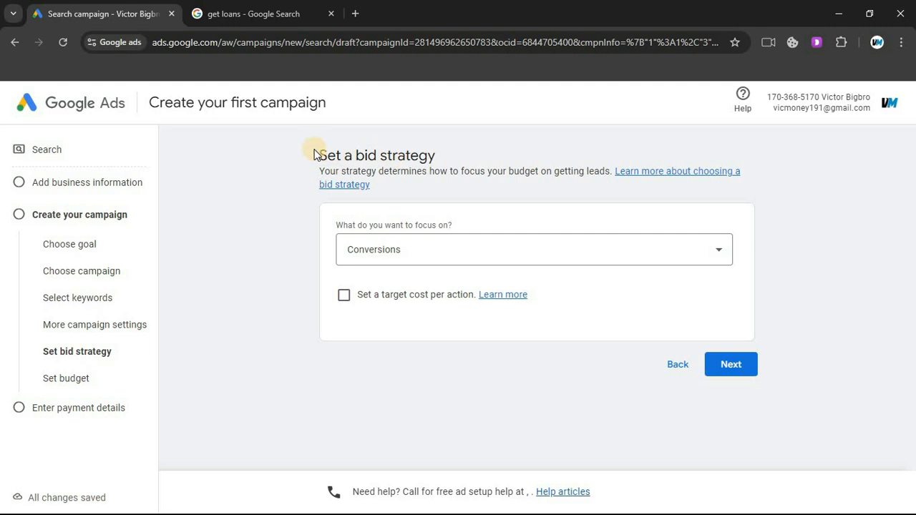
left_click_drag(313, 155, 536, 198)
left_click(309, 178)
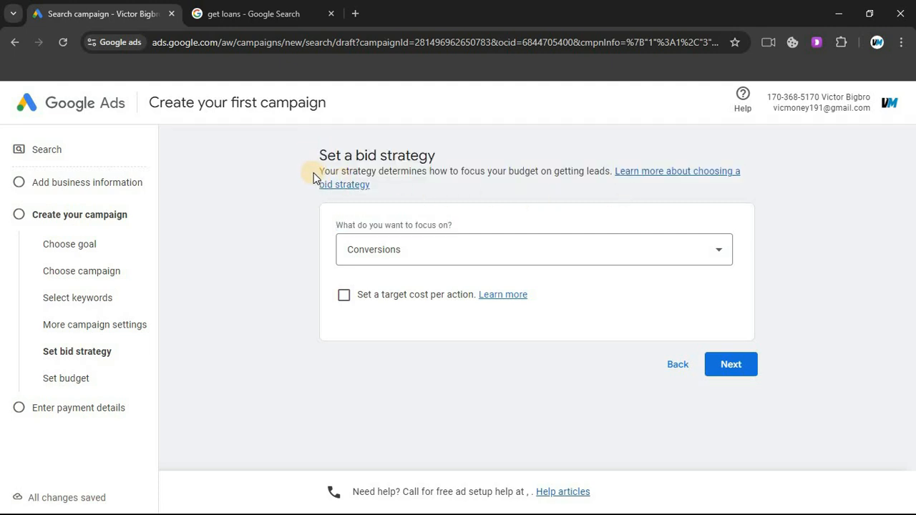
left_click_drag(319, 171, 541, 184)
left_click(404, 200)
left_click(634, 255)
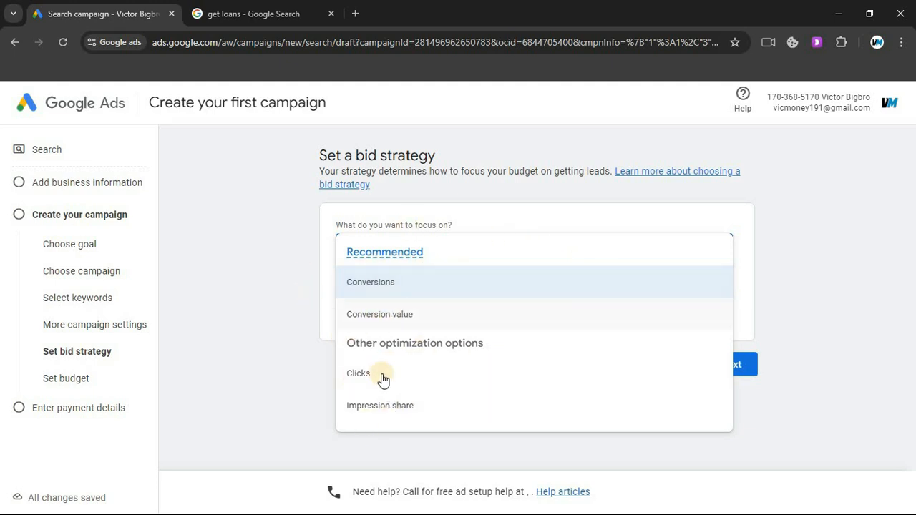
left_click(425, 289)
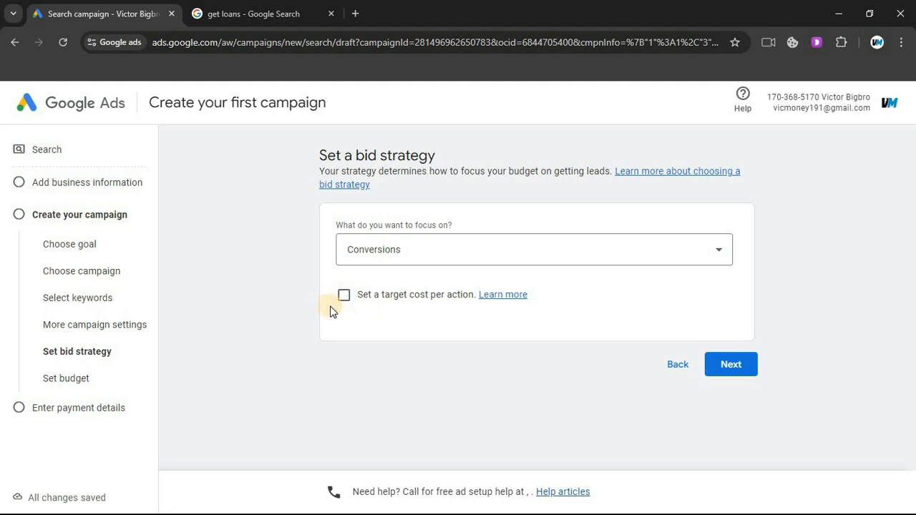
- Enable a target cost per action, set the Target CPA to $3.00, and continue to the budget stage
left_click(401, 295)
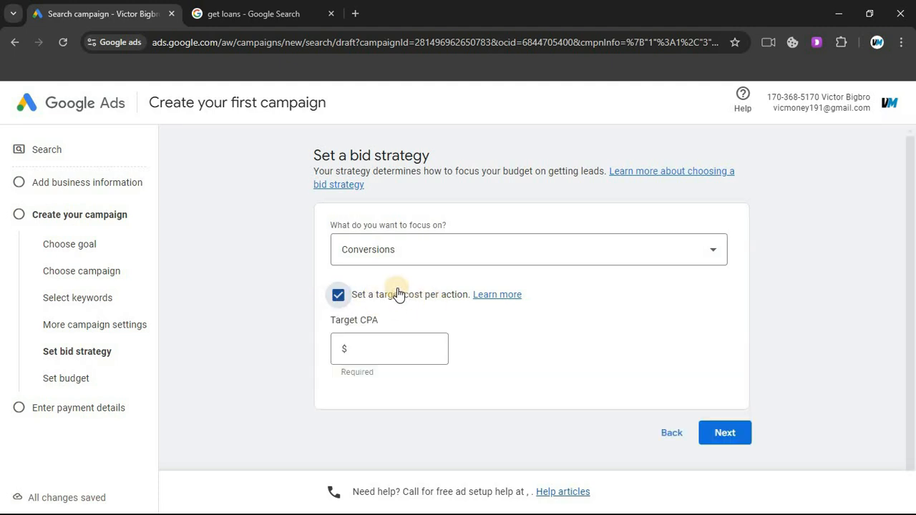
left_click(397, 351)
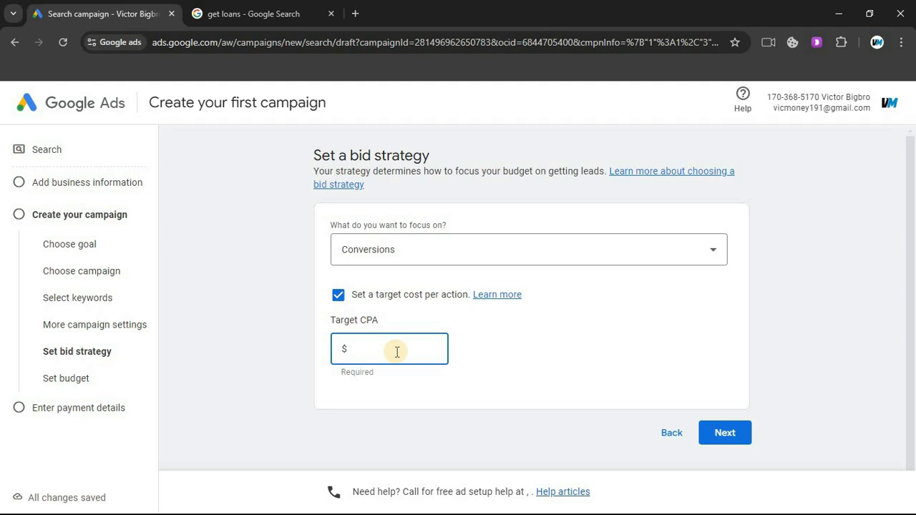
type("3.00")
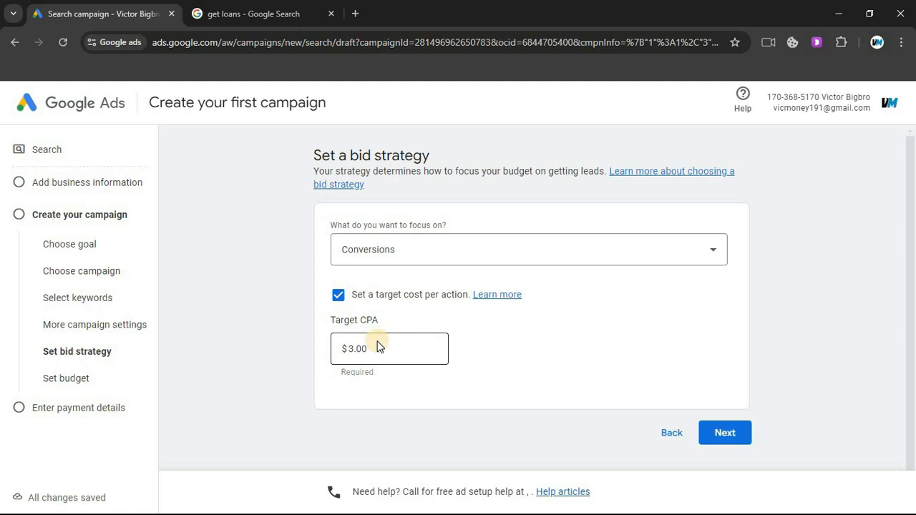
left_click(716, 442)
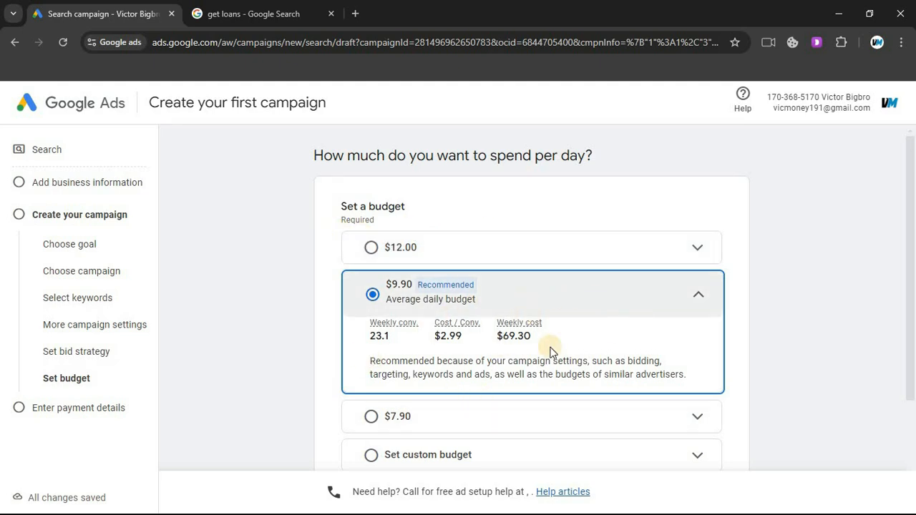
- Choose a custom average daily budget of $9.90 in US dollars for the campaign and continue to the payment details
scroll(551, 352, "down", 1)
scroll(534, 311, "up", 1)
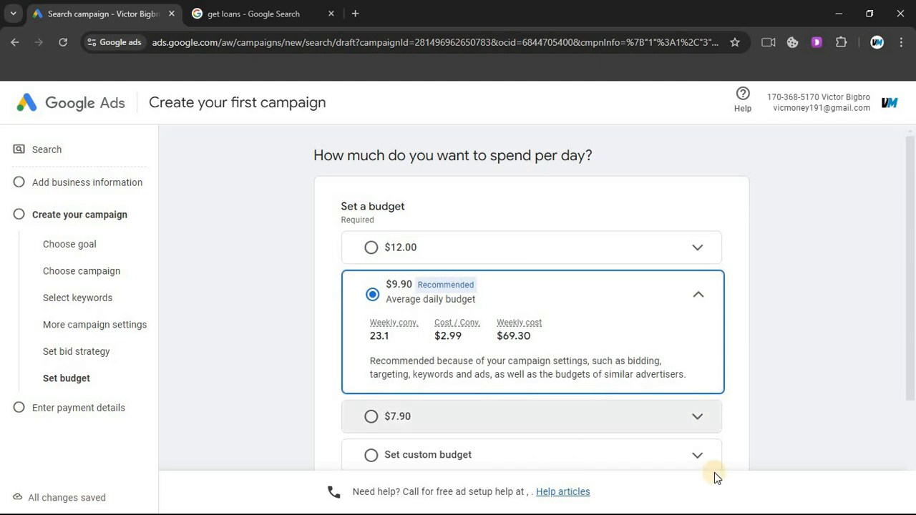
scroll(484, 374, "down", 1)
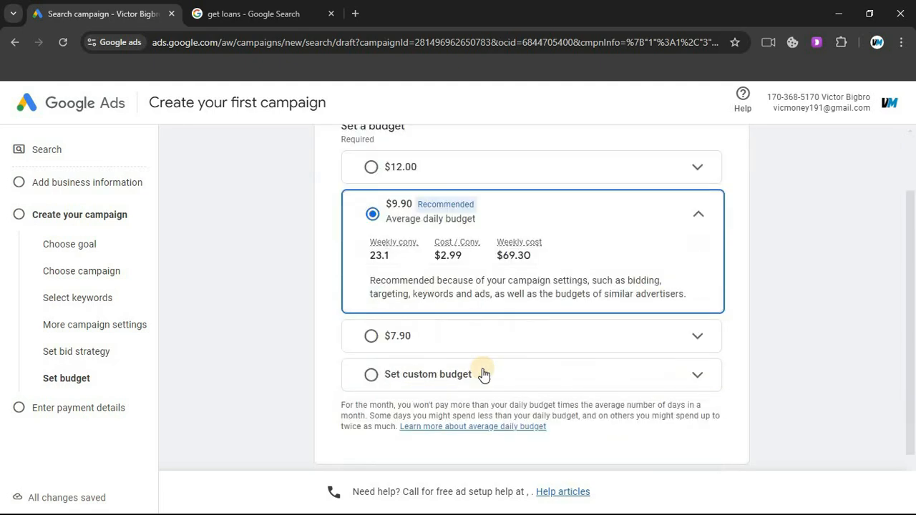
left_click(393, 374)
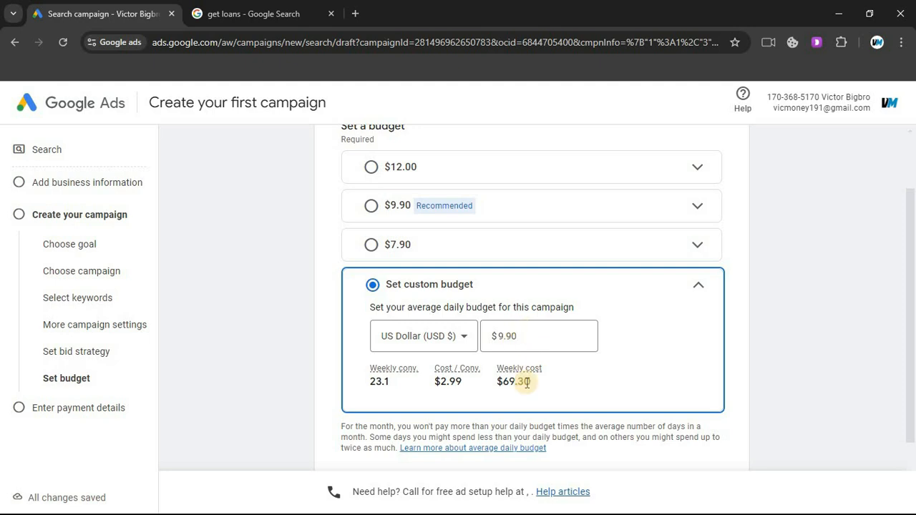
left_click_drag(369, 307, 597, 311)
left_click(513, 345)
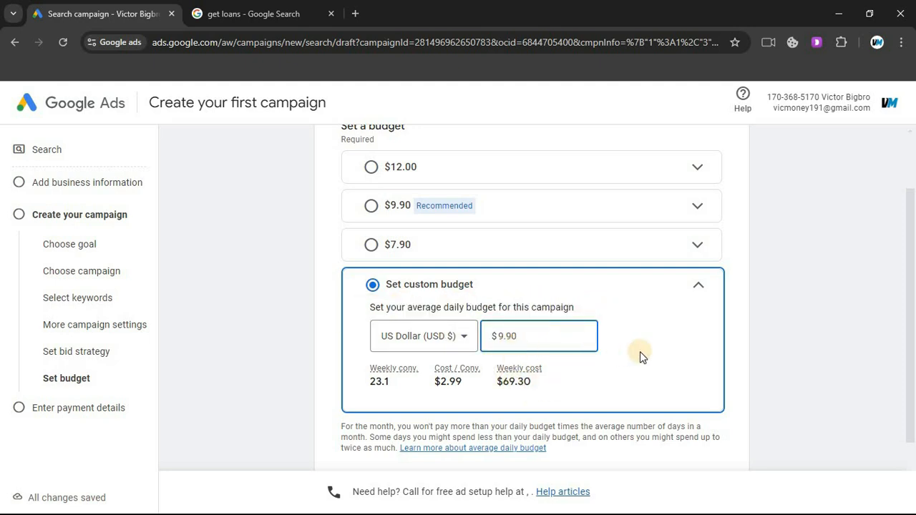
left_click(642, 320)
scroll(716, 380, "down", 2)
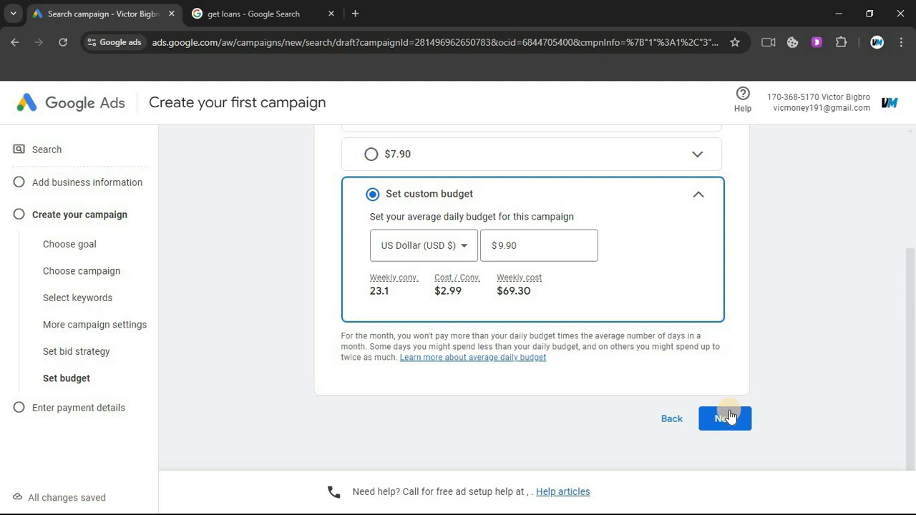
left_click(728, 416)
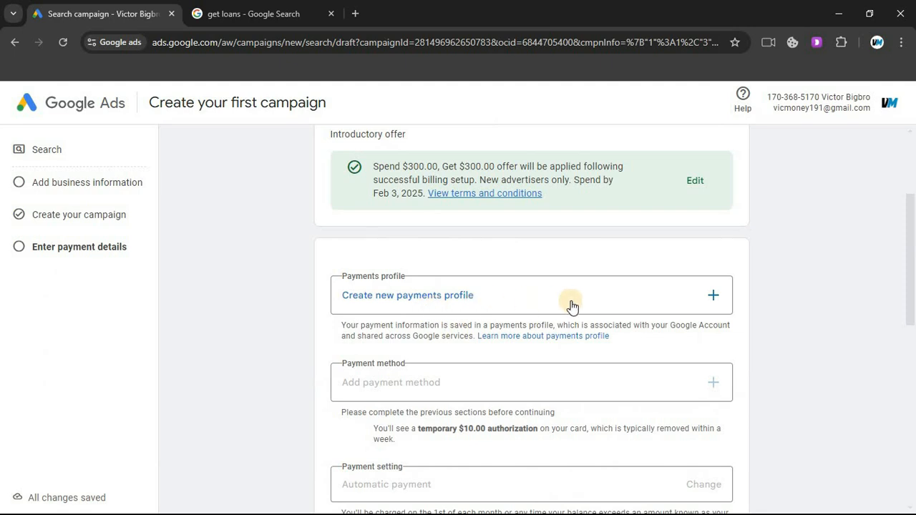
- Start a new payments profile for the campaign's billing and set its profile type to Individual
scroll(435, 323, "down", 1)
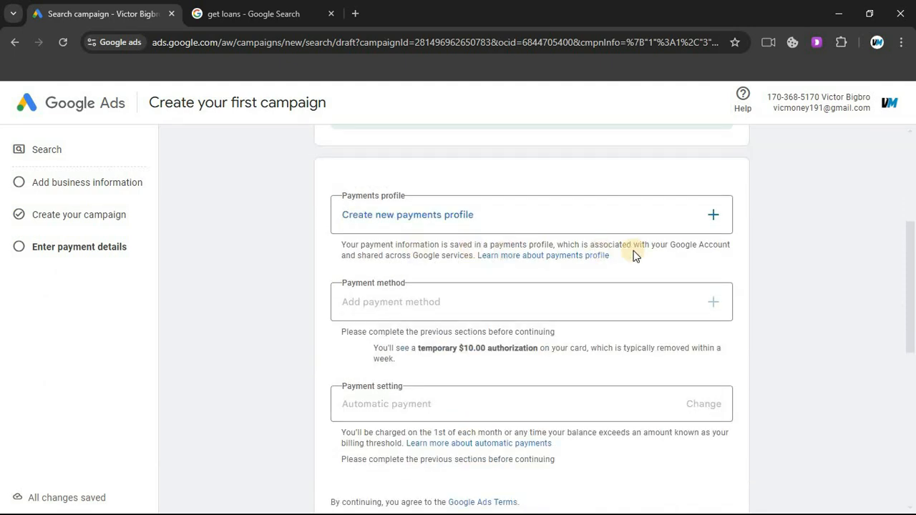
scroll(365, 296, "up", 1)
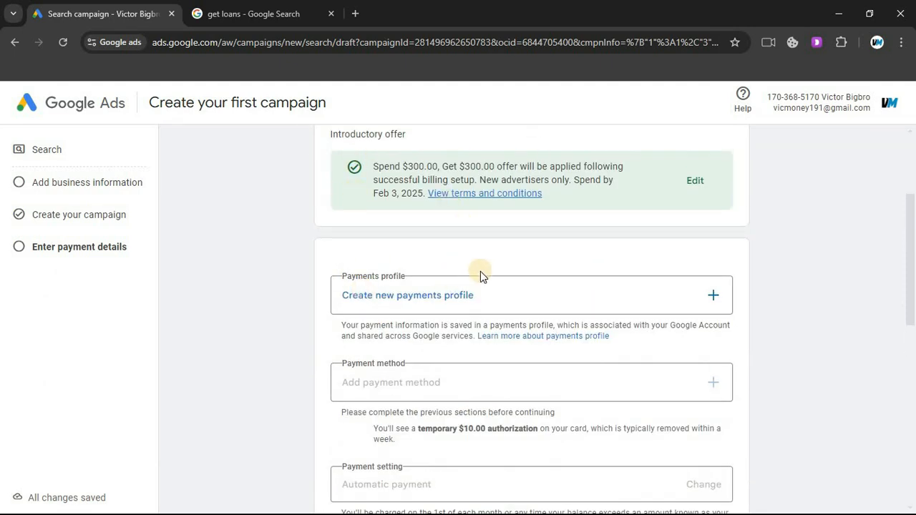
scroll(515, 307, "down", 4)
scroll(593, 313, "up", 4)
left_click(457, 299)
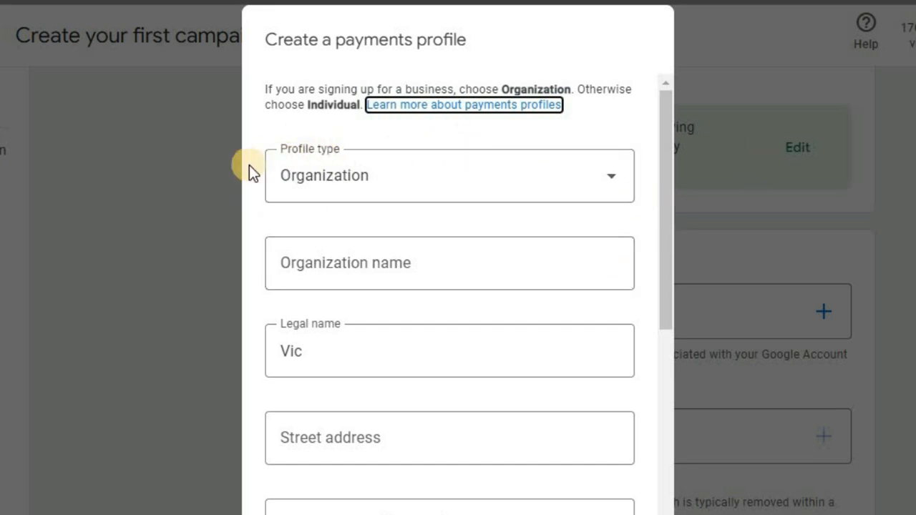
left_click(355, 186)
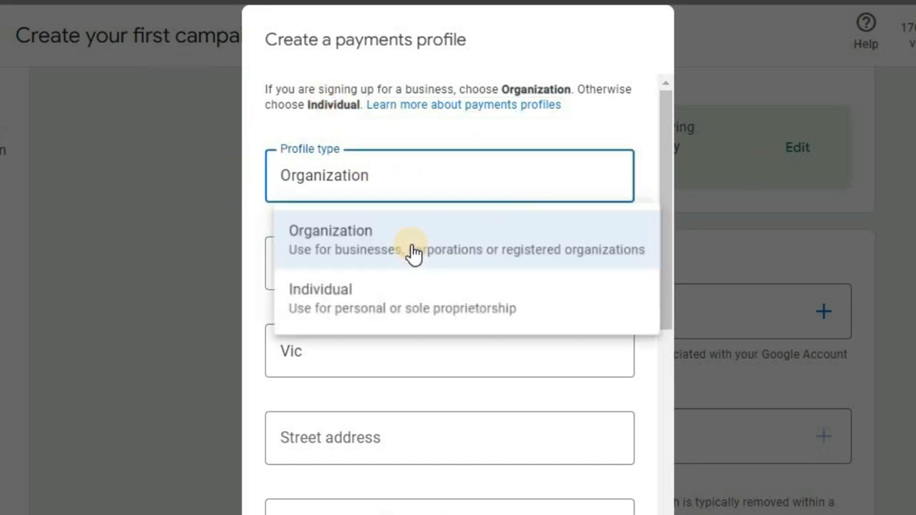
left_click(358, 319)
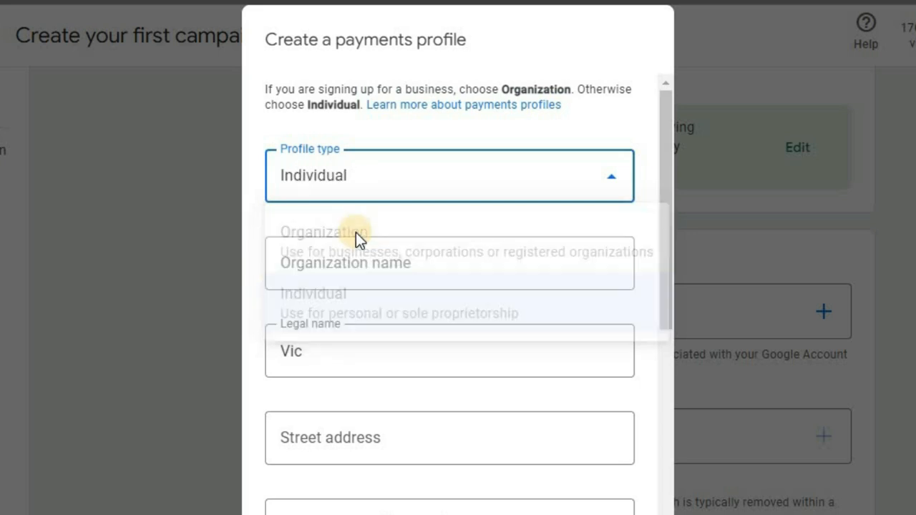
left_click(376, 192)
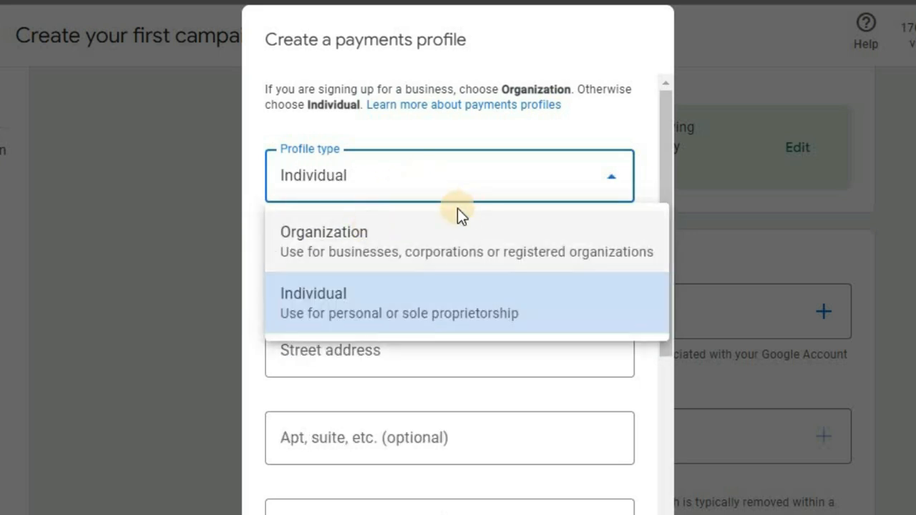
left_click(288, 275)
- Enter the account holder's legal name in the payments profile and set the street address to n/a
left_click(289, 256)
type("Vic")
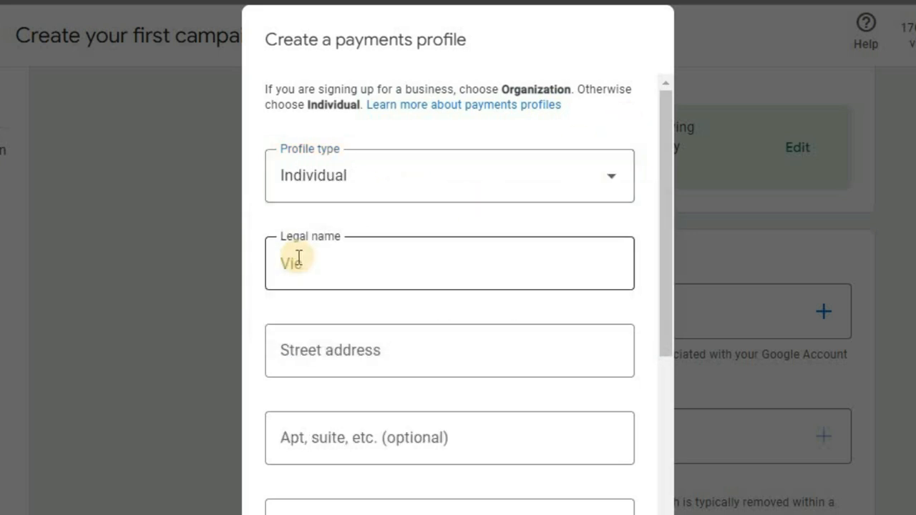
scroll(322, 161, "down", 1)
double_click(420, 164)
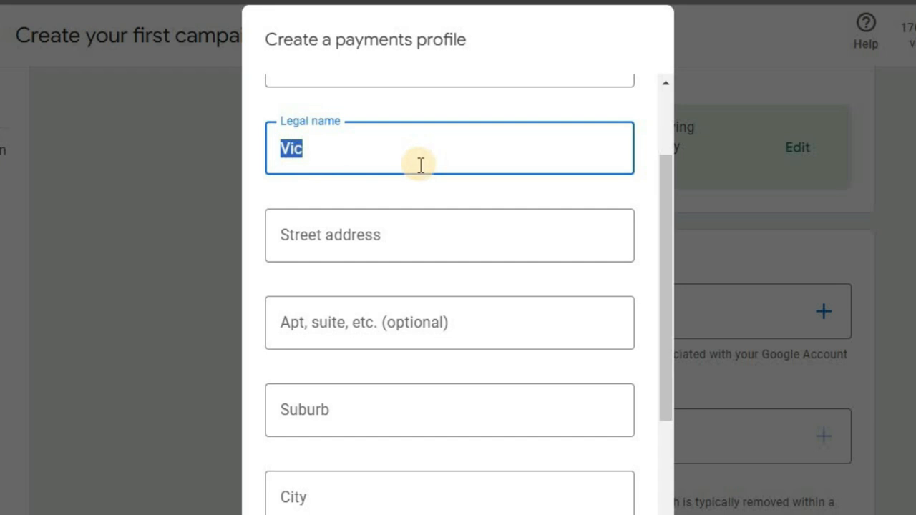
type("tor")
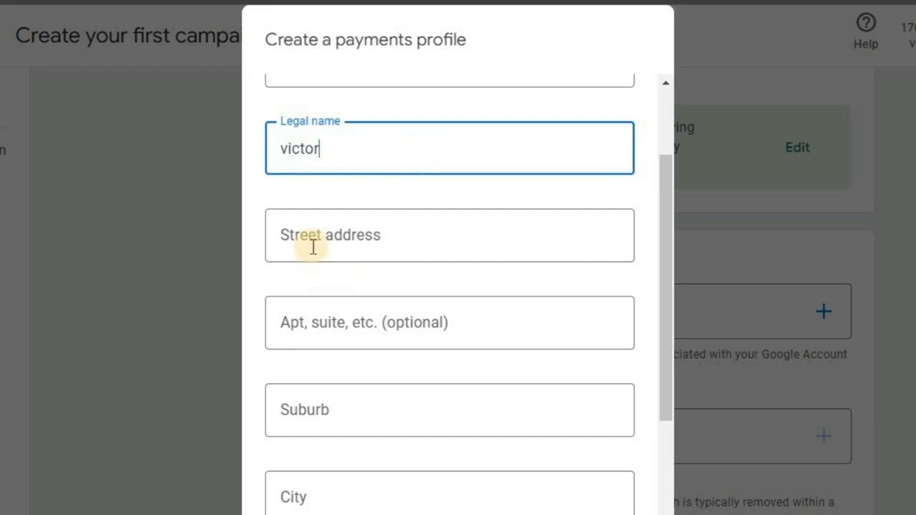
left_click(354, 238)
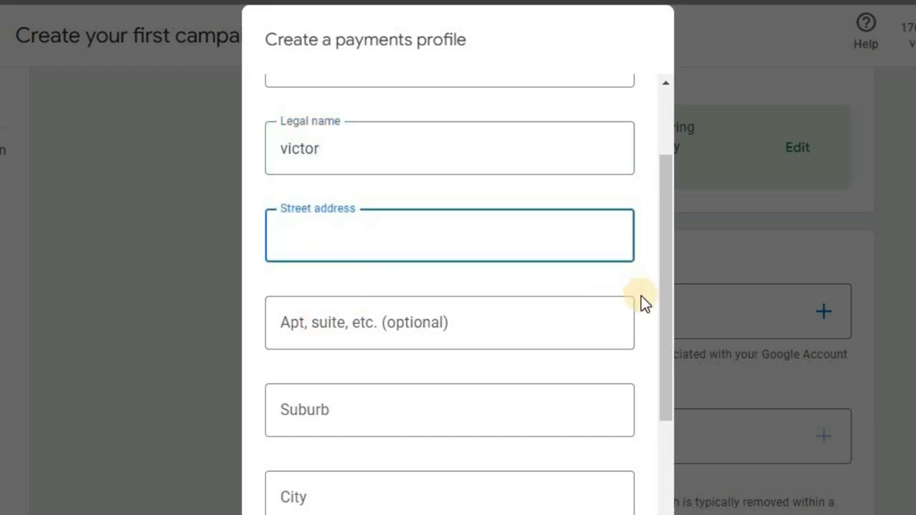
type("n/a")
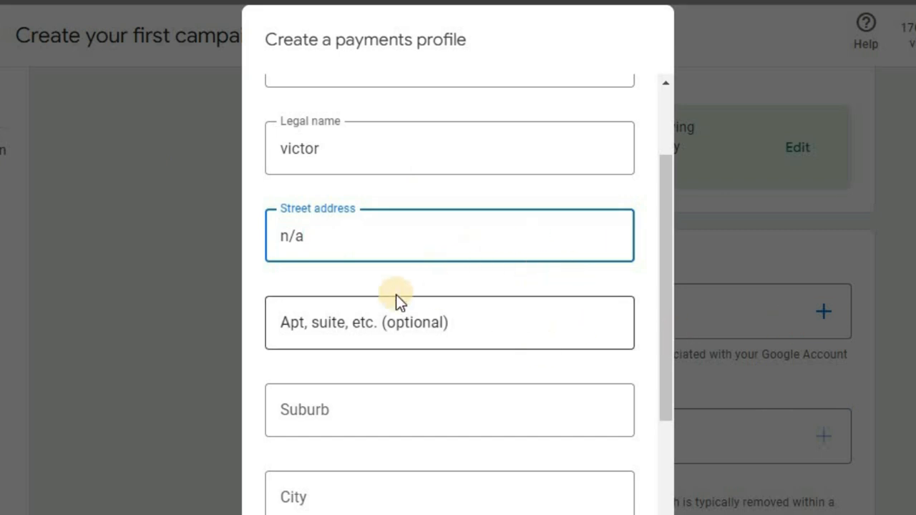
- Fill in the city, leave the remaining address fields empty, and create the payments profile
scroll(379, 229, "down", 2)
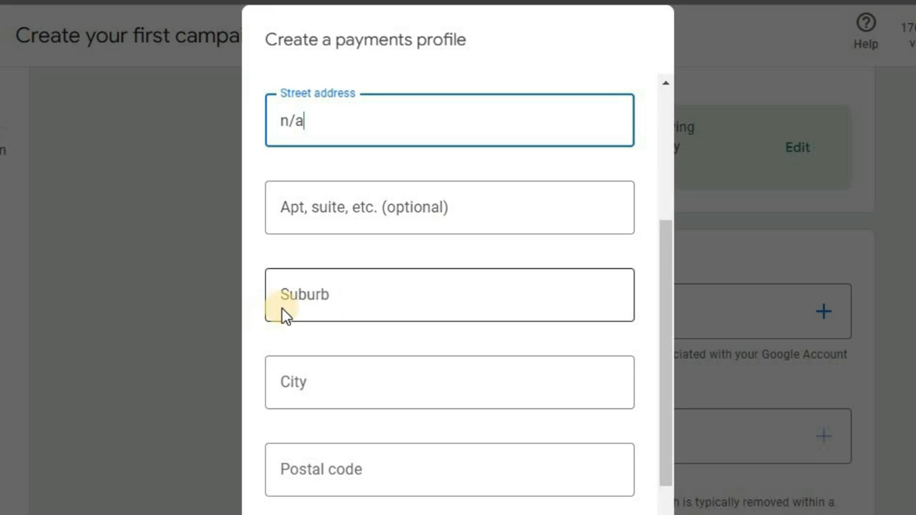
left_click(369, 209)
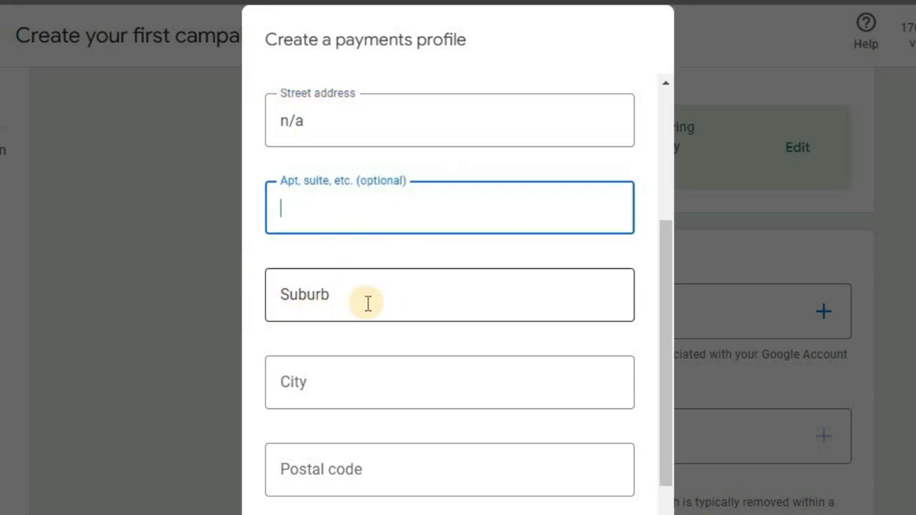
scroll(357, 348, "down", 1)
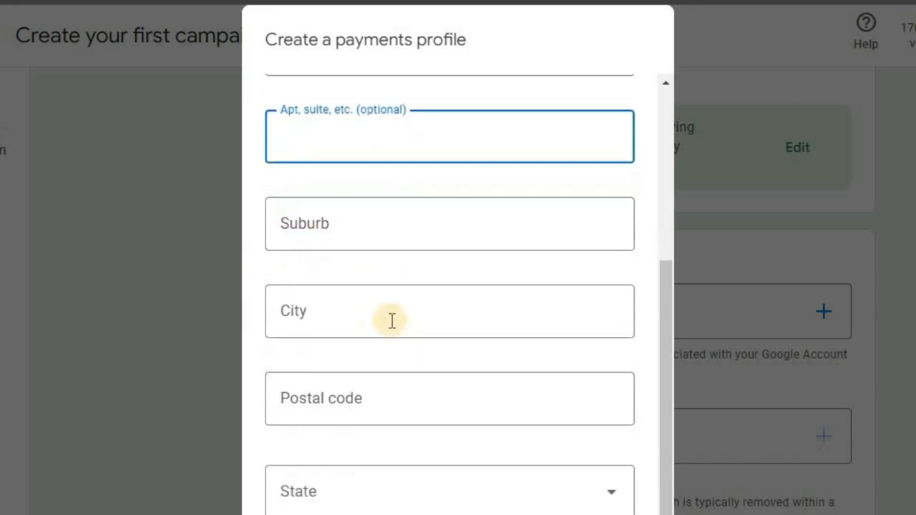
scroll(400, 422, "down", 2)
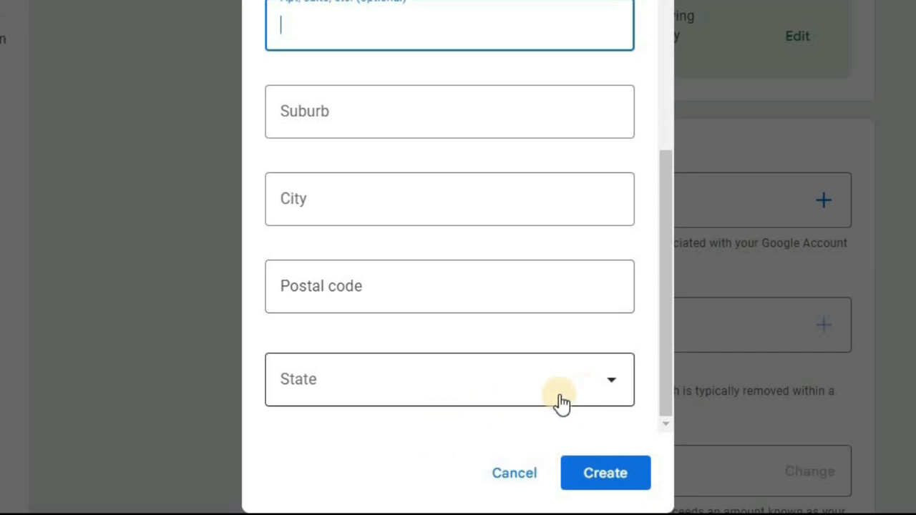
scroll(527, 378, "up", 4)
left_click(612, 474)
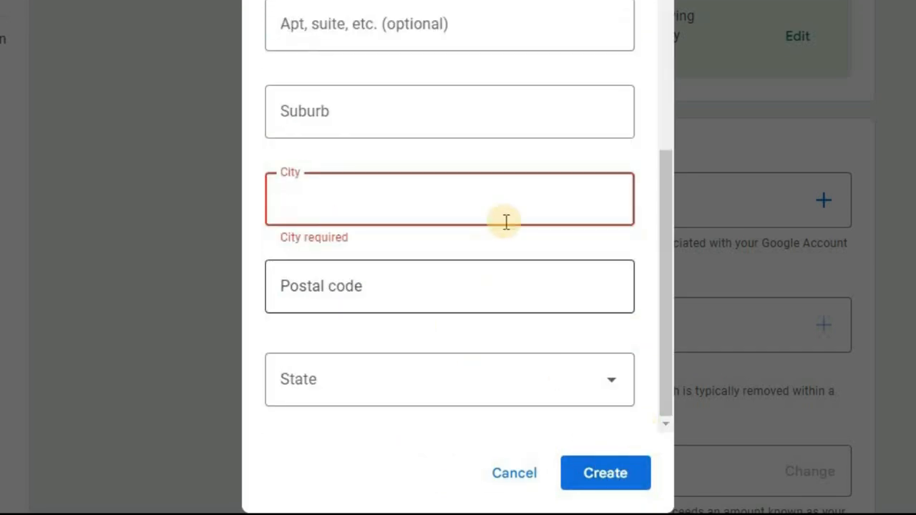
scroll(472, 254, "up", 2)
scroll(332, 206, "down", 3)
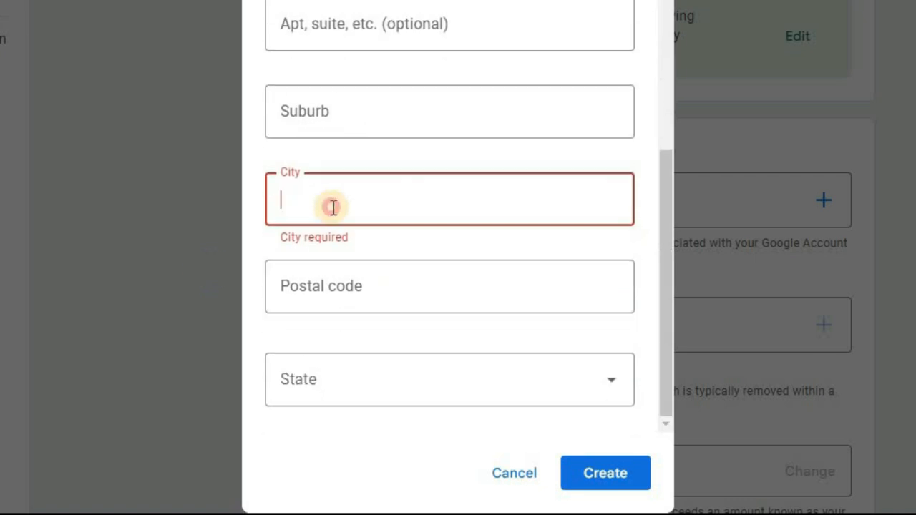
type("lagos")
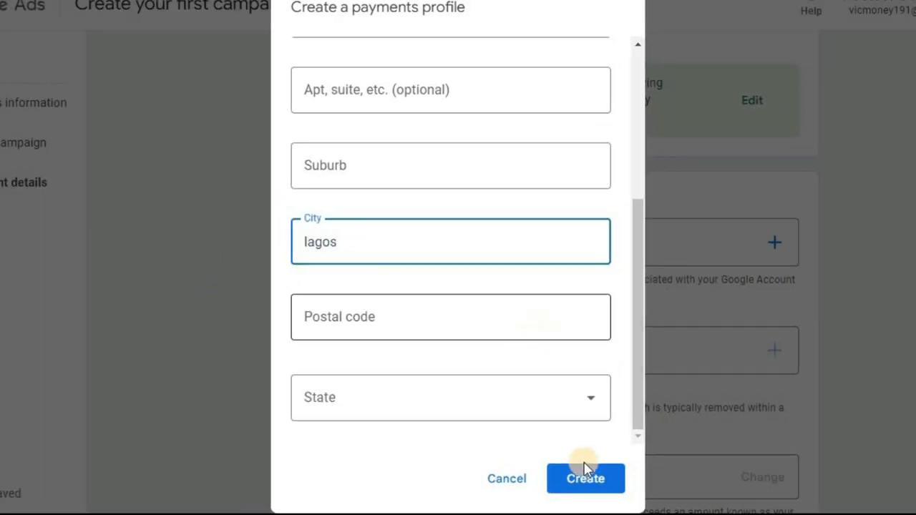
left_click(601, 469)
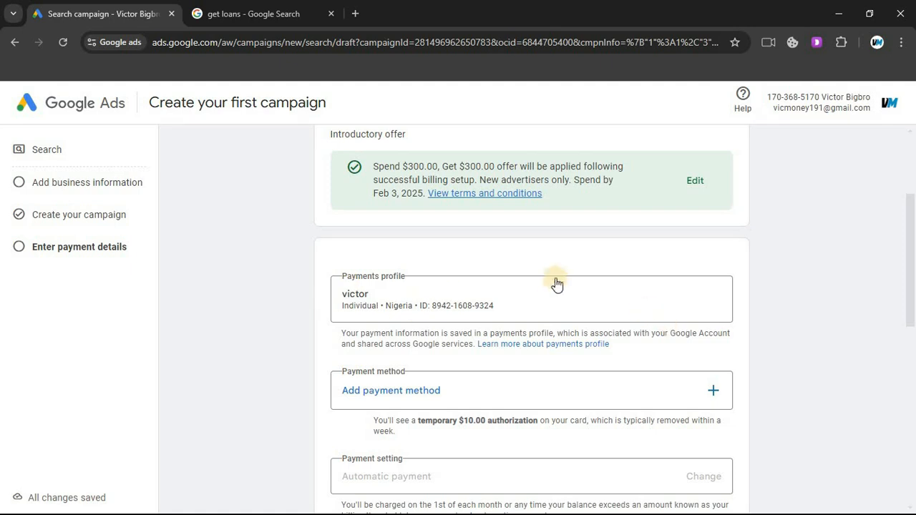
- Open the options for adding a payment method to the payments profile
scroll(363, 207, "down", 1)
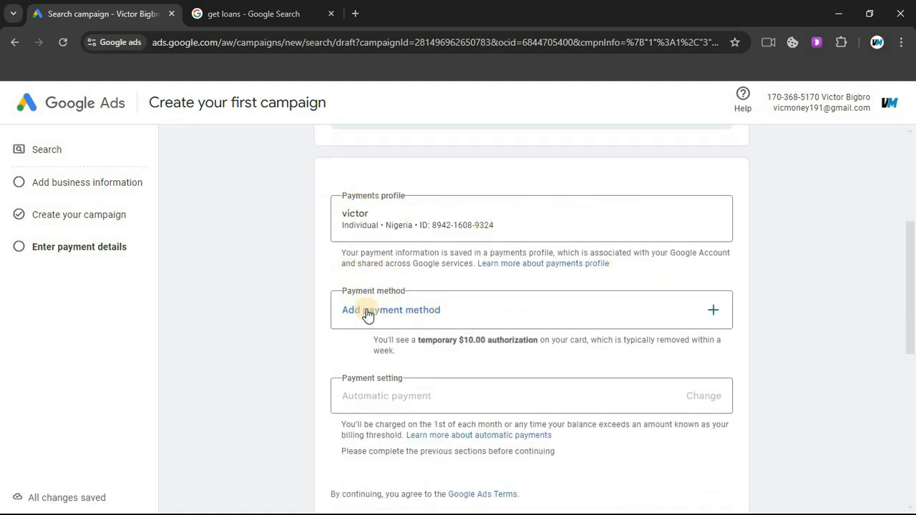
left_click(716, 311)
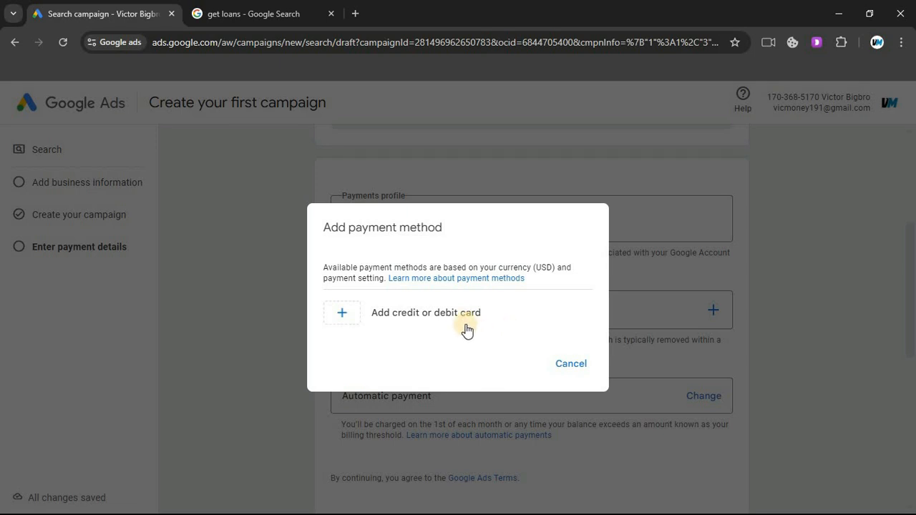
- Open epn.net in a new browser tab and look over its virtual cards page
left_click(351, 8)
type("ep")
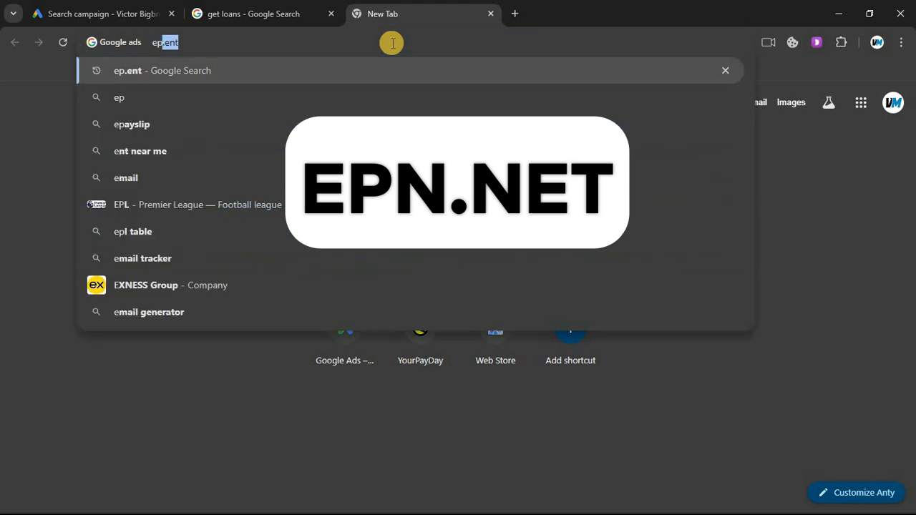
type("n.net")
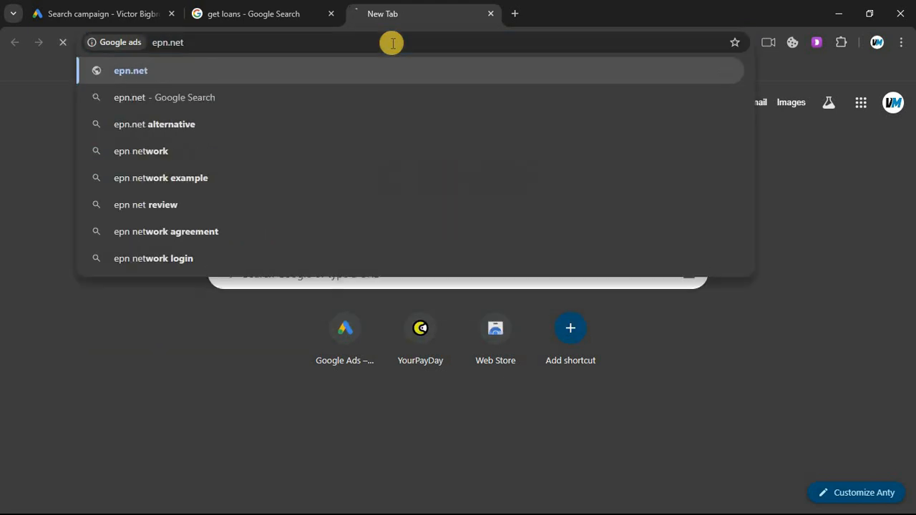
key("Return")
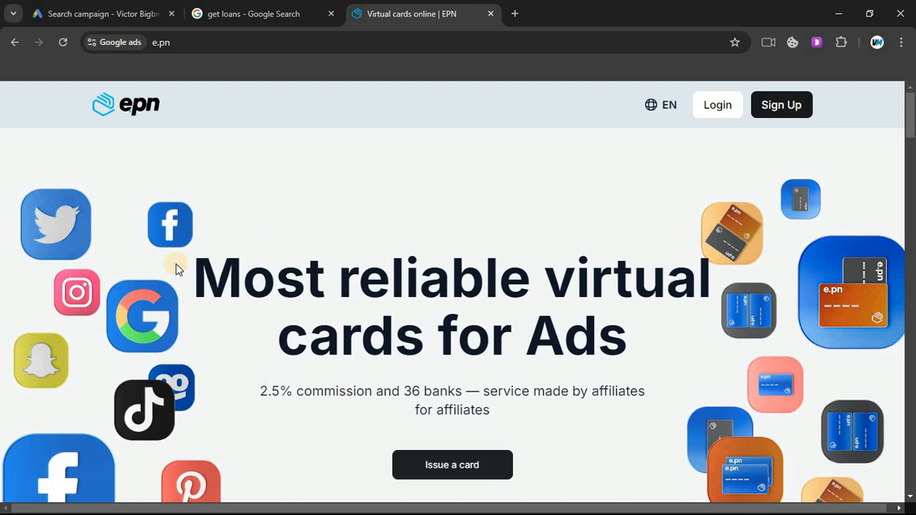
scroll(202, 301, "down", 1)
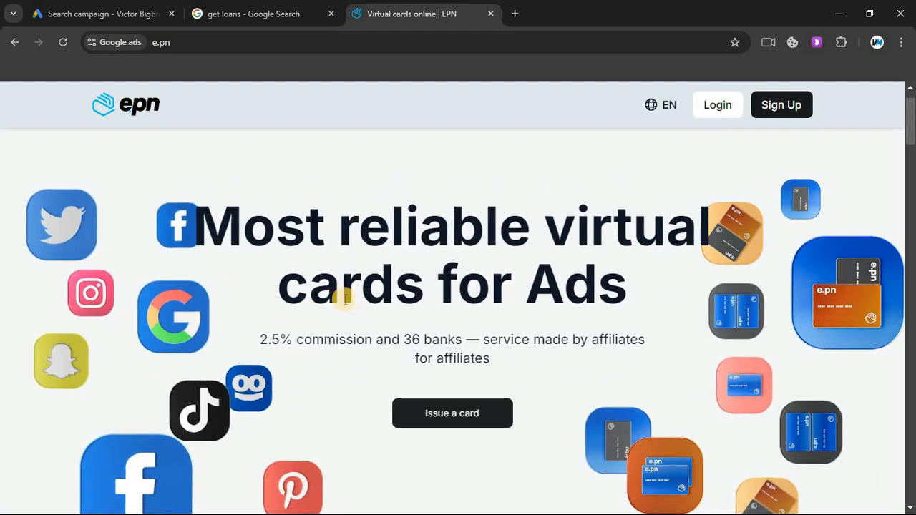
scroll(427, 289, "down", 5)
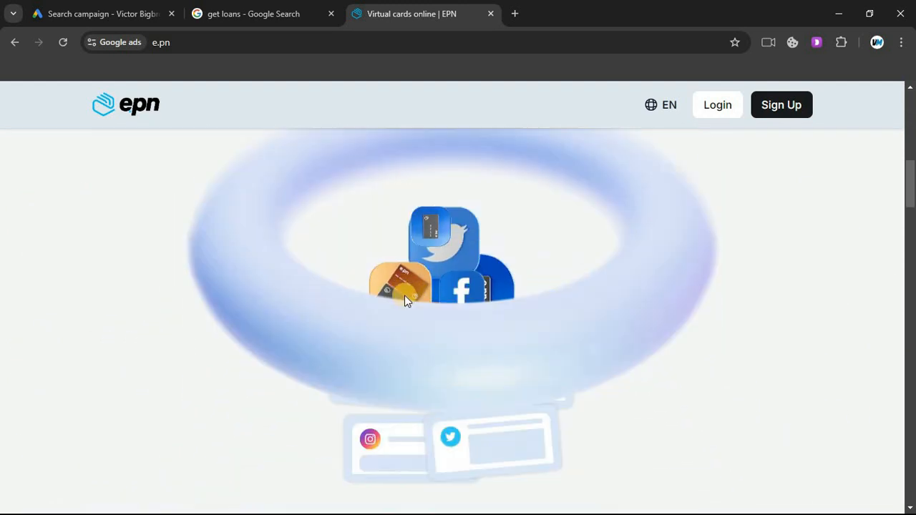
scroll(405, 292, "down", 10)
scroll(437, 262, "up", 4)
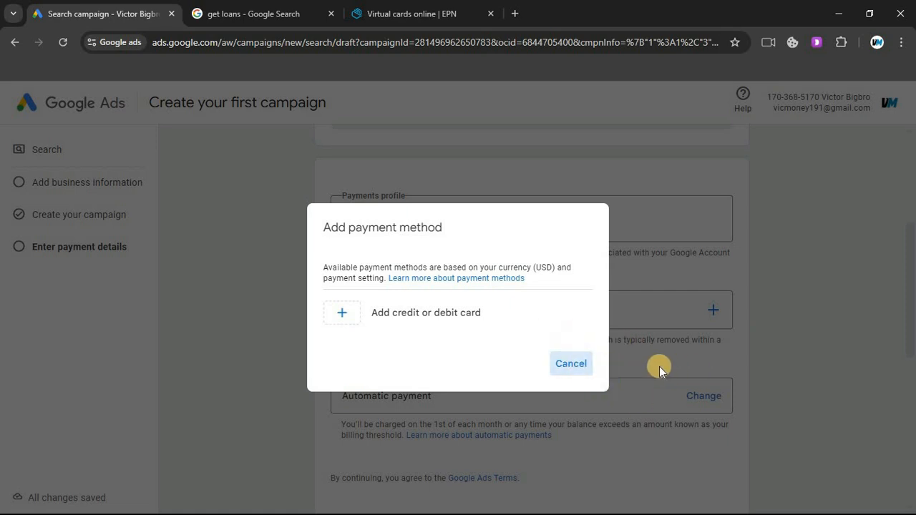
- Return to the campaign's payment details, close the payment method options without adding a card, and examine the temporary card authorization note
scroll(468, 257, "down", 1)
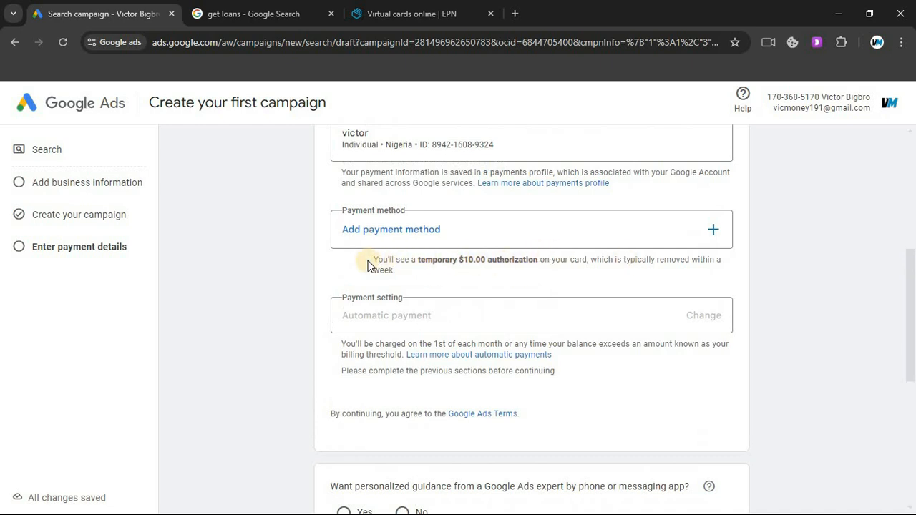
left_click_drag(371, 256, 516, 272)
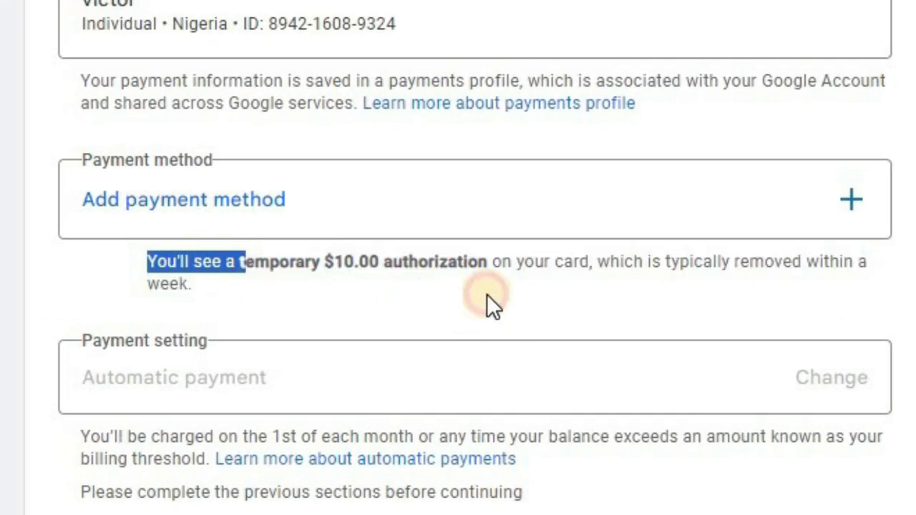
triple_click(443, 287)
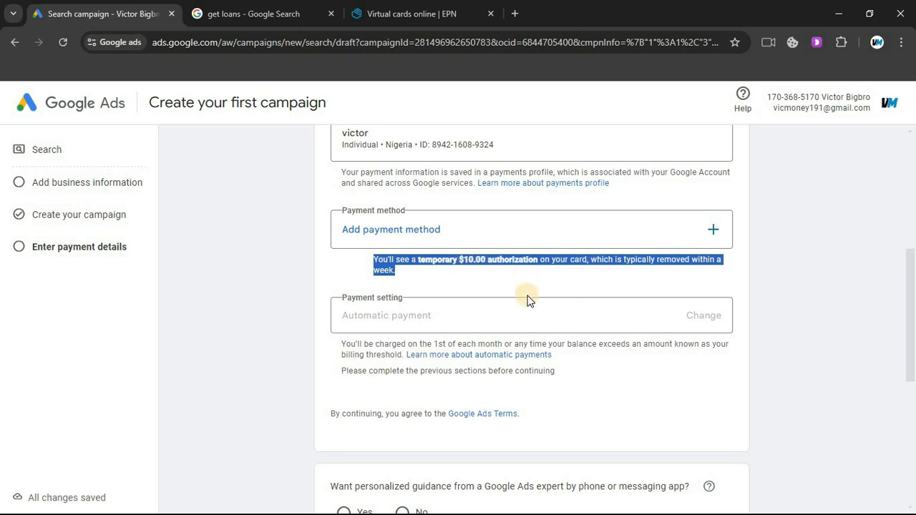
- Examine the questions about personalized guidance from a Google Ads expert and about tips and promo offers by email, without answering them
scroll(564, 243, "down", 2)
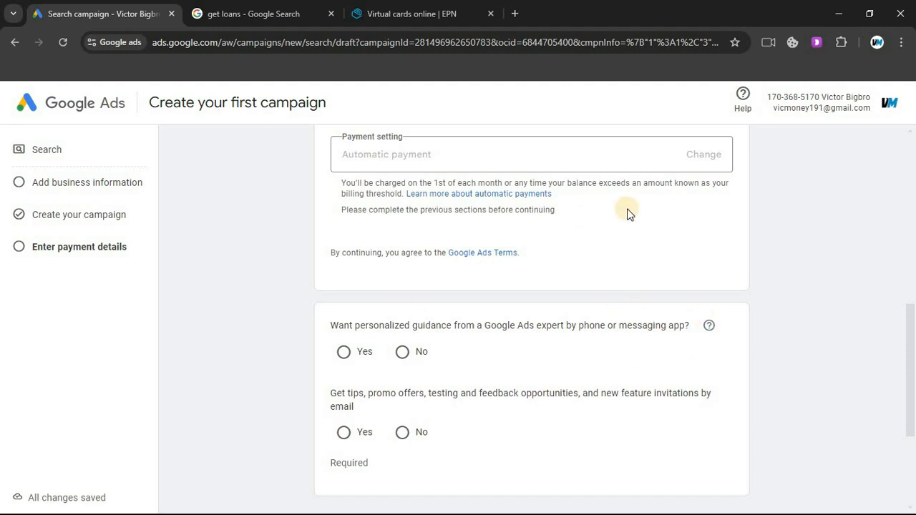
scroll(577, 293, "up", 2)
scroll(544, 283, "down", 3)
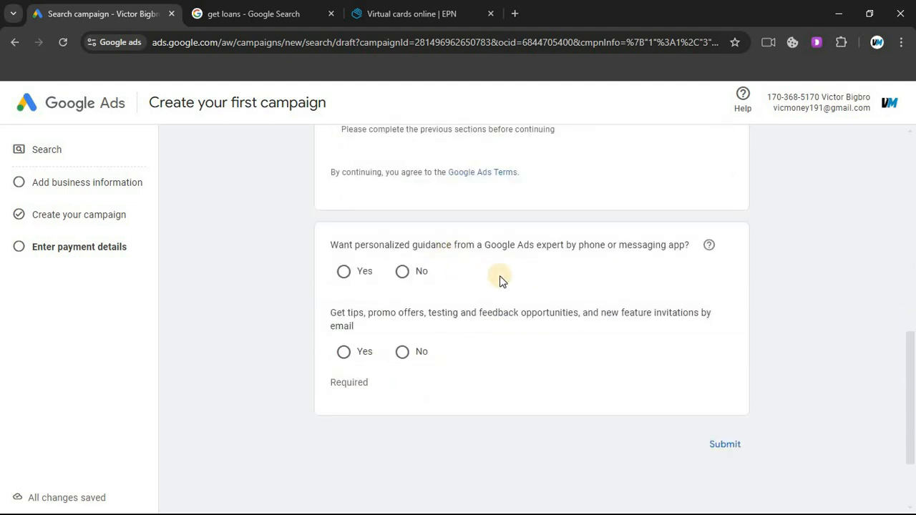
scroll(499, 275, "up", 1)
left_click_drag(331, 325, 678, 325)
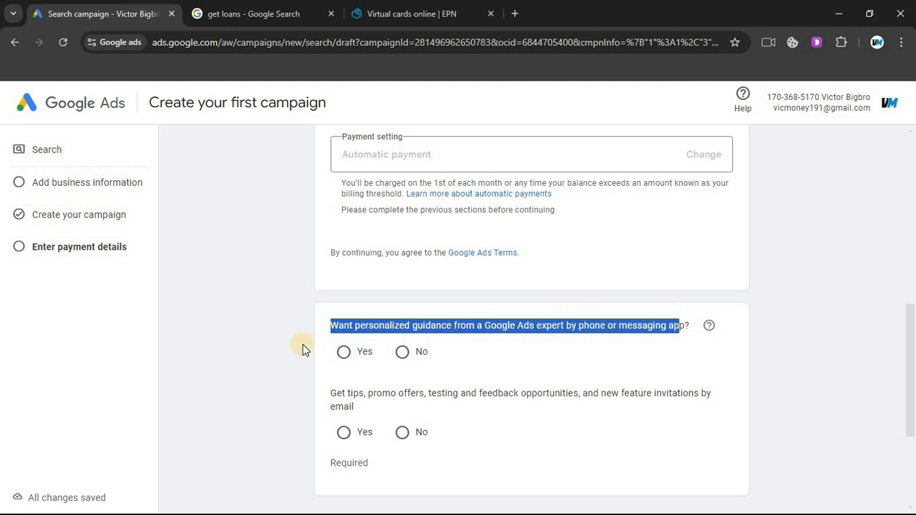
left_click_drag(331, 393, 608, 399)
left_click_drag(458, 409, 404, 433)
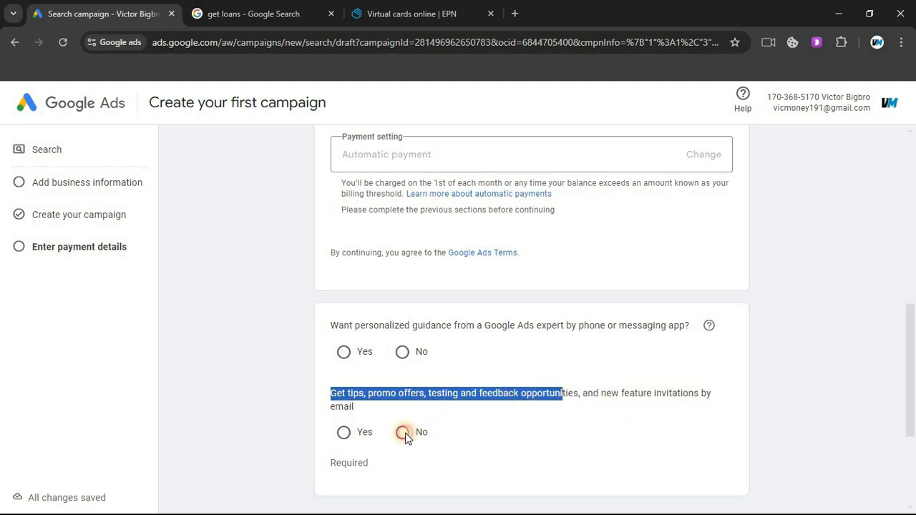
left_click(389, 431)
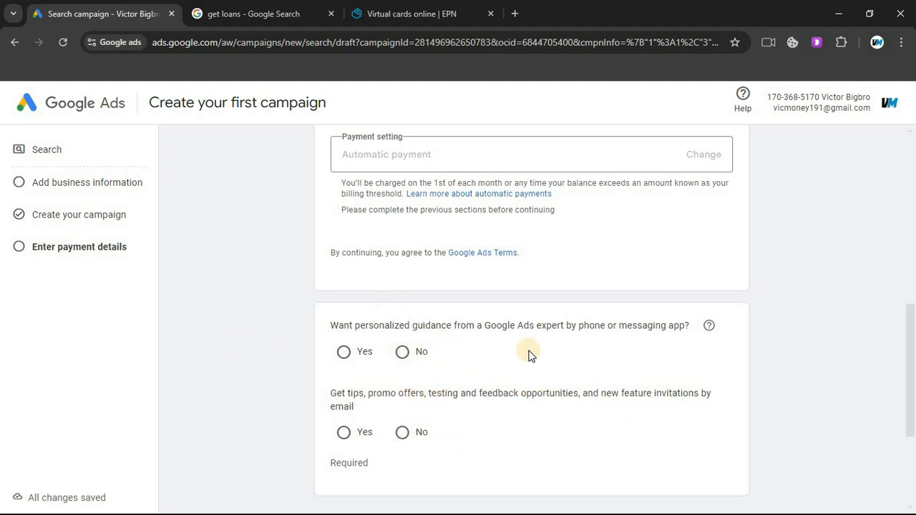
- Examine the remaining part of the payment details page down to the submission option, without submitting the campaign
scroll(497, 311, "down", 1)
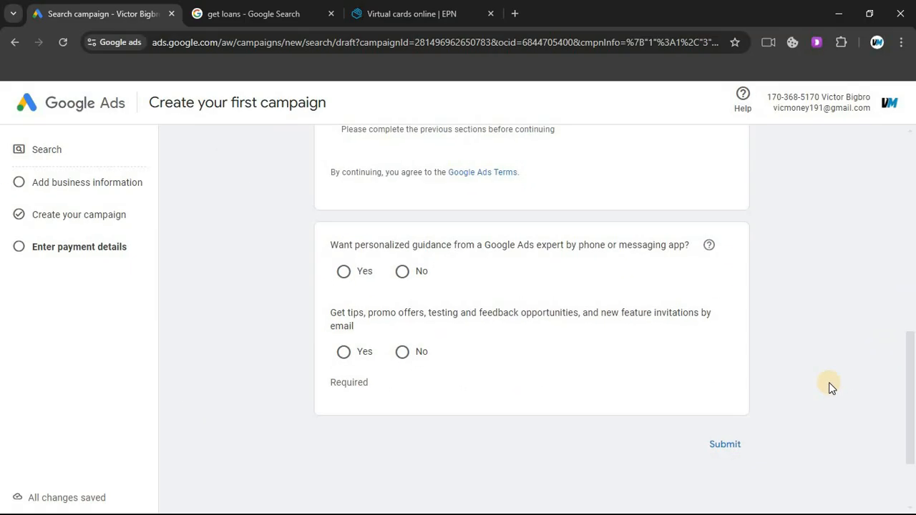
scroll(877, 362, "up", 3)
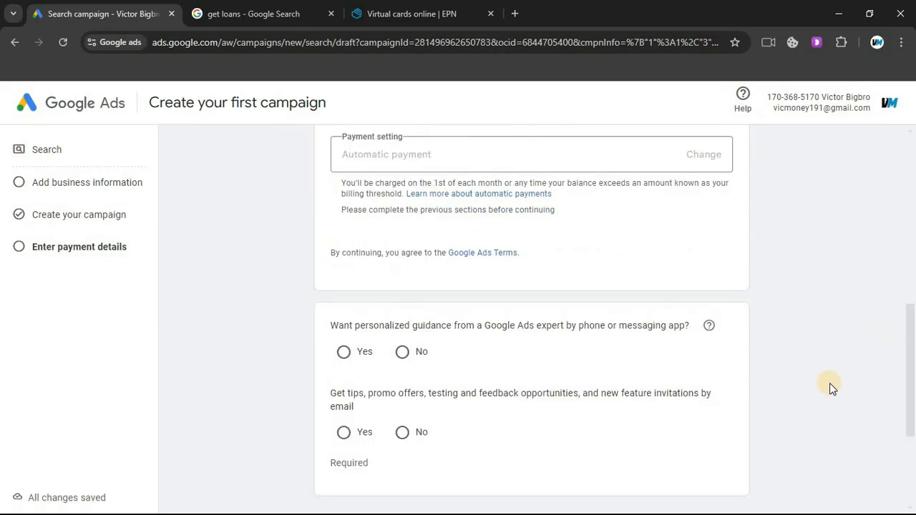
scroll(824, 385, "up", 1)
scroll(824, 385, "up", 1)
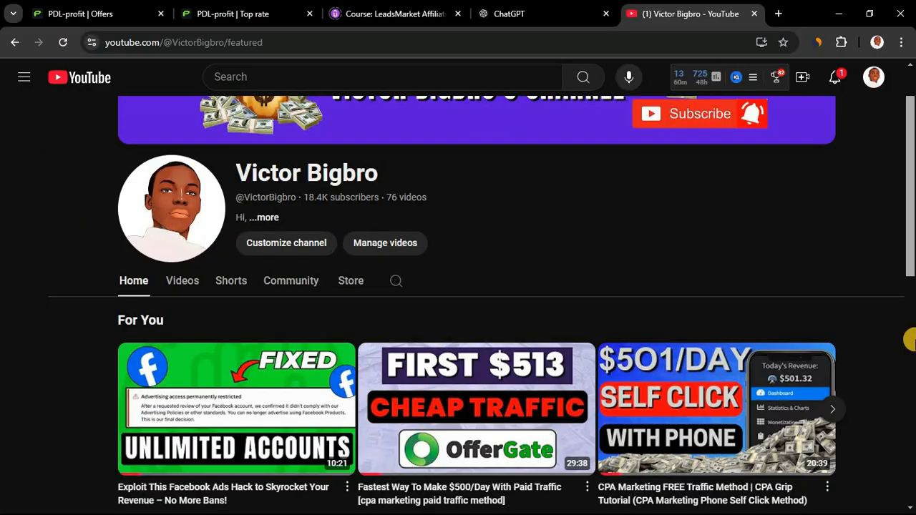
scroll(909, 340, "up", 1)
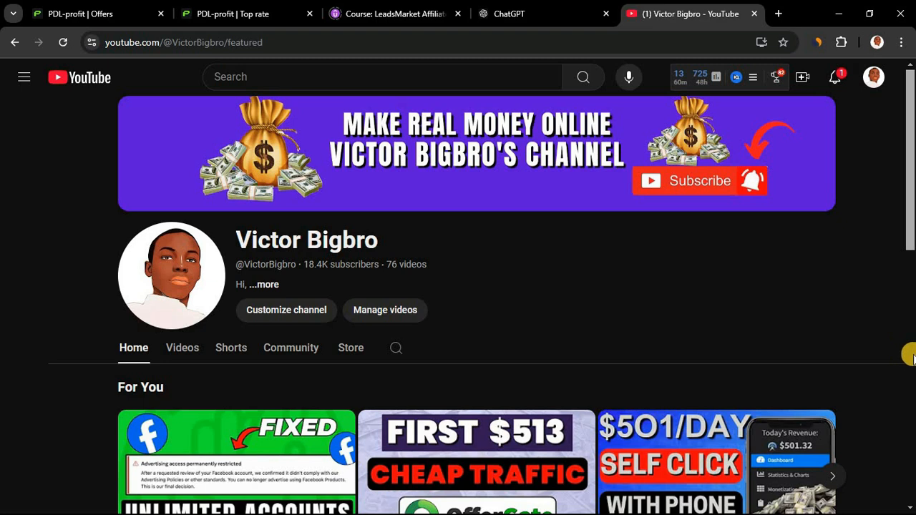
scroll(903, 368, "down", 2)
scroll(903, 368, "down", 4)
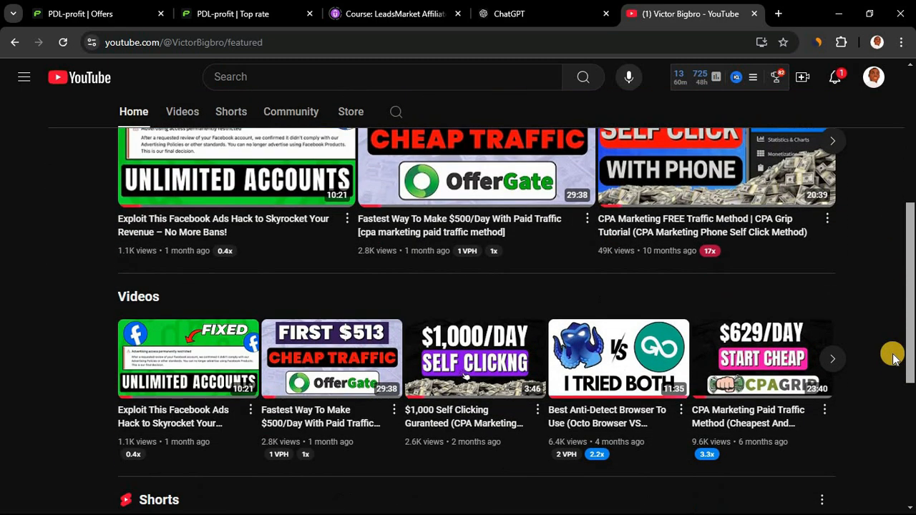
scroll(887, 367, "up", 3)
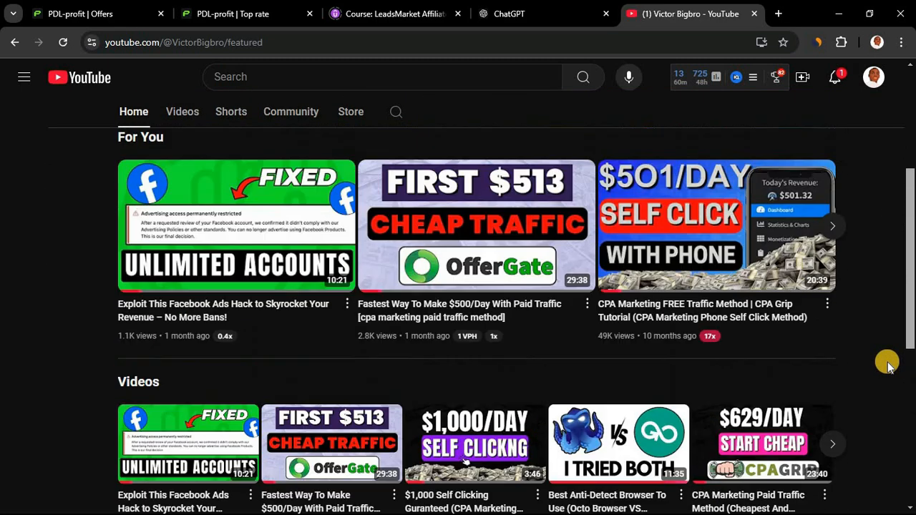